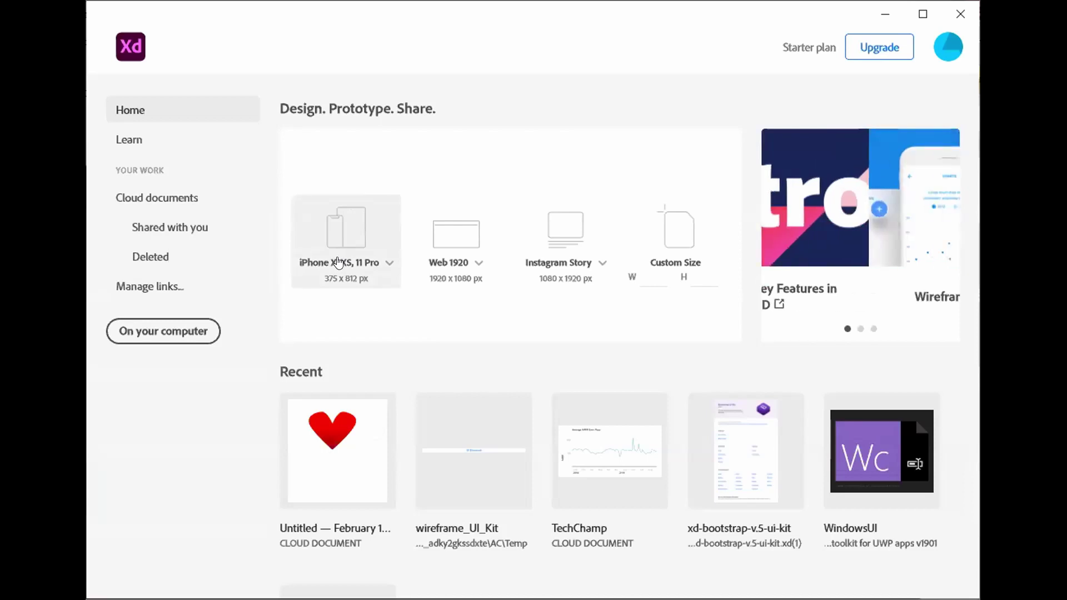
Browse the list of tutorials on the Learn page of the start screen
left_click(186, 144)
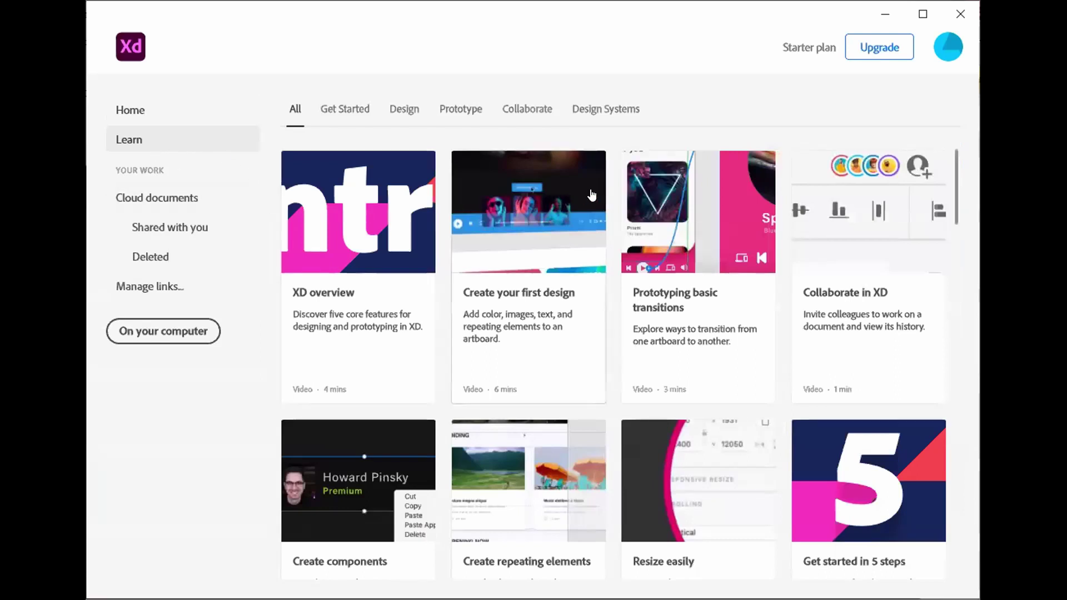
left_click_drag(953, 176, 953, 255)
scroll(951, 255, "down", 5)
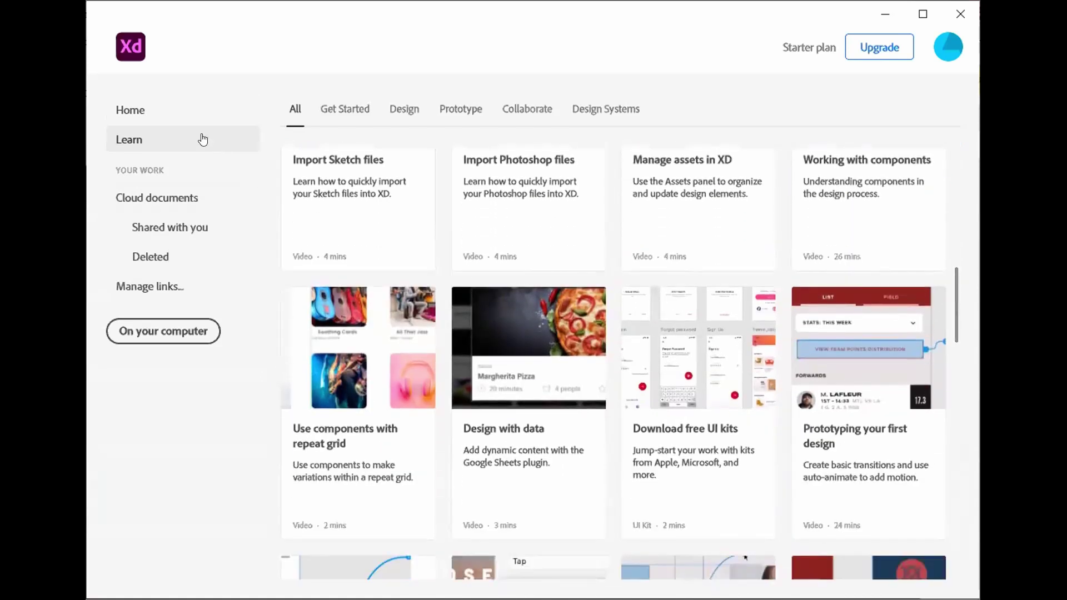
Return to the Home page and create a new document from the Web 1920 preset, 1920 x 1080 px
left_click(185, 117)
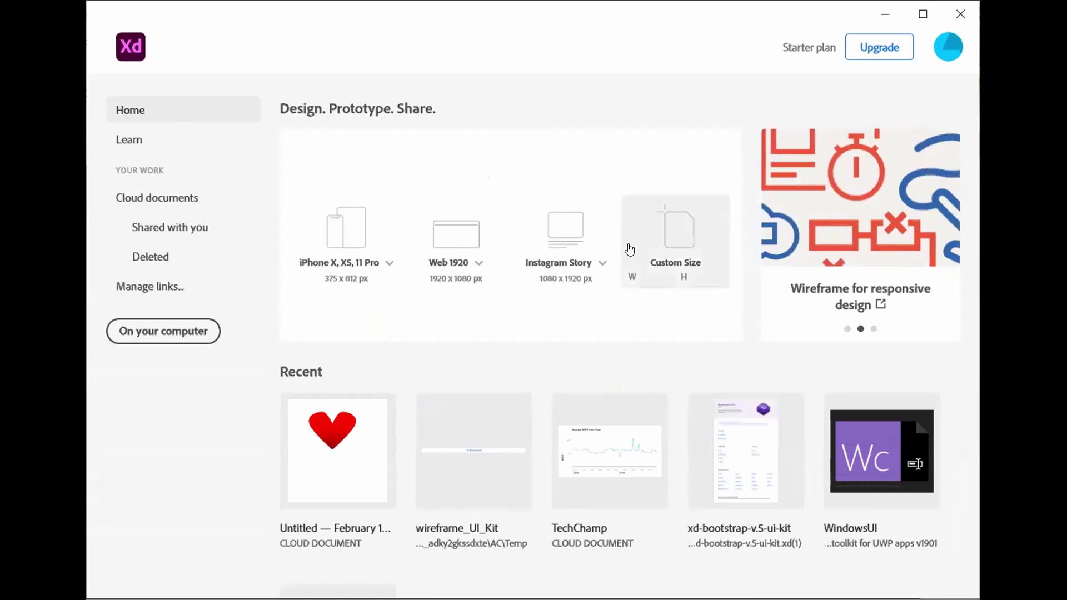
left_click(447, 247)
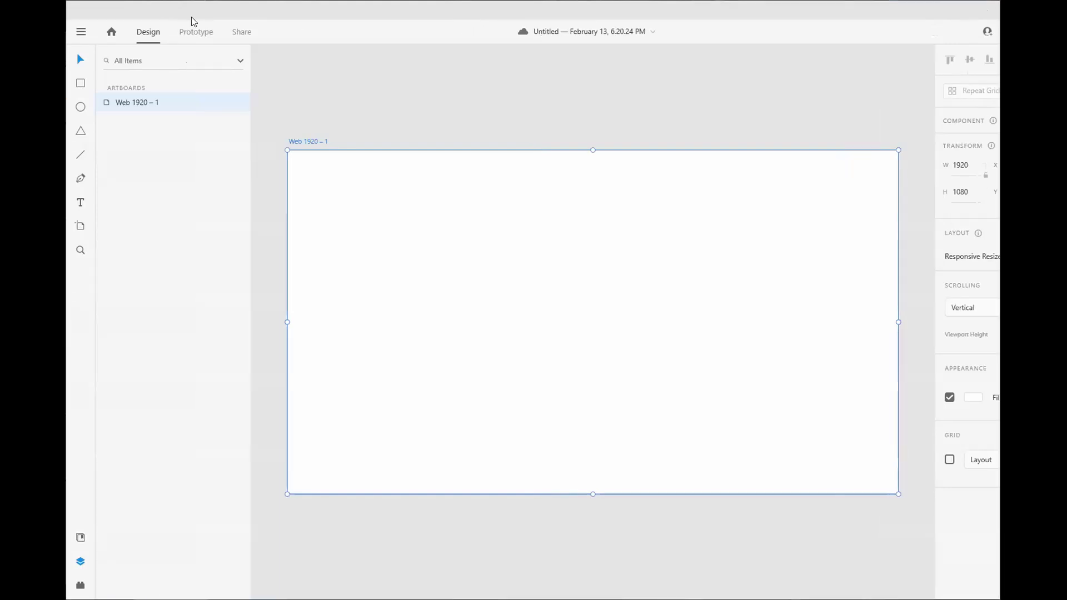
left_click(296, 87)
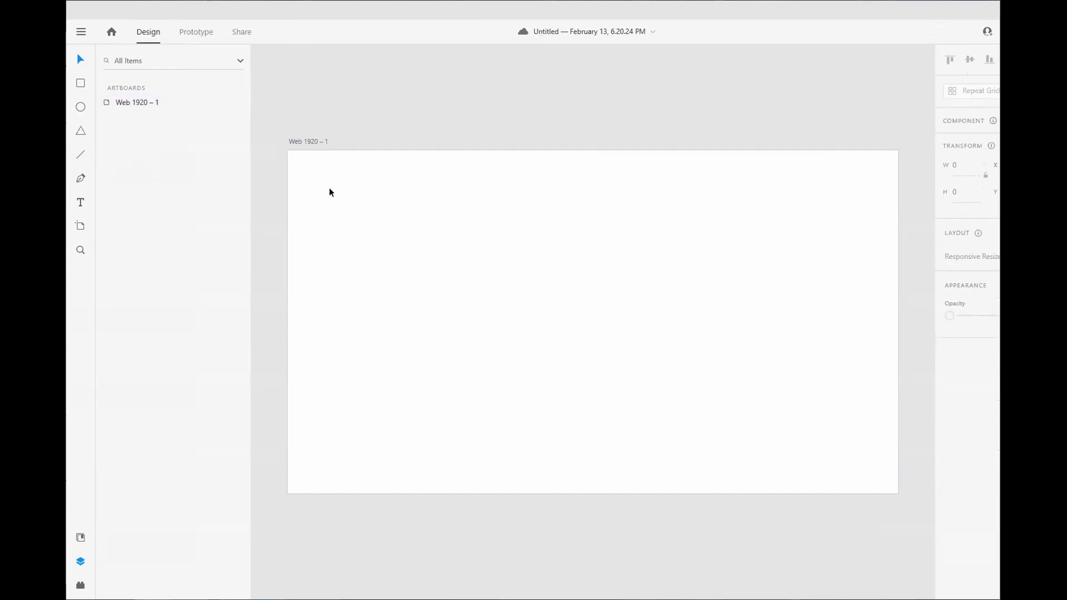
Duplicate the Web 1920 – 1 artboard and bring both artboards into view
left_click(310, 143)
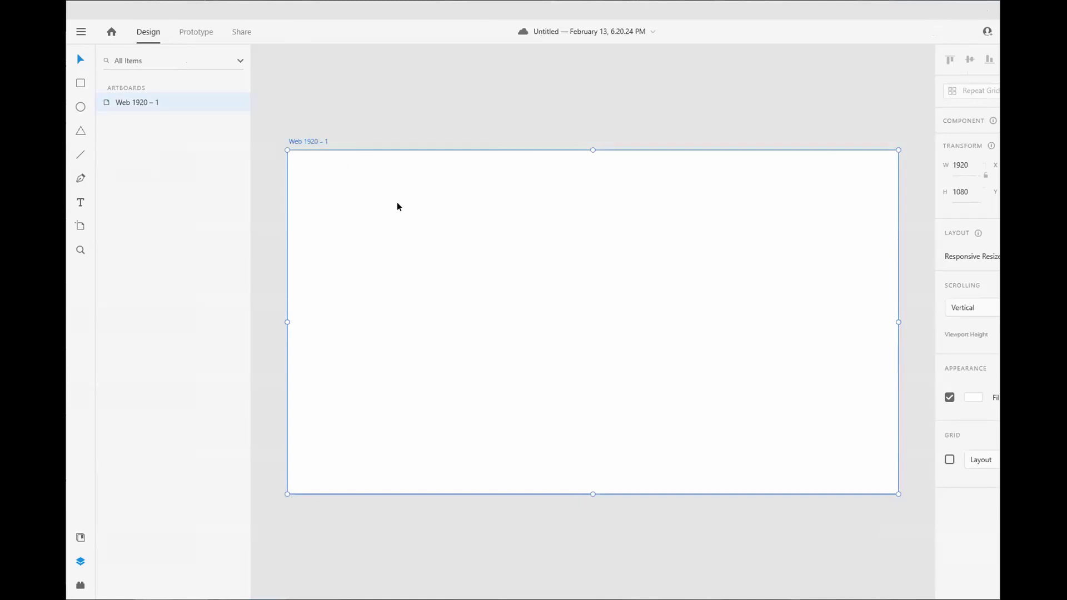
key("ctrl+d")
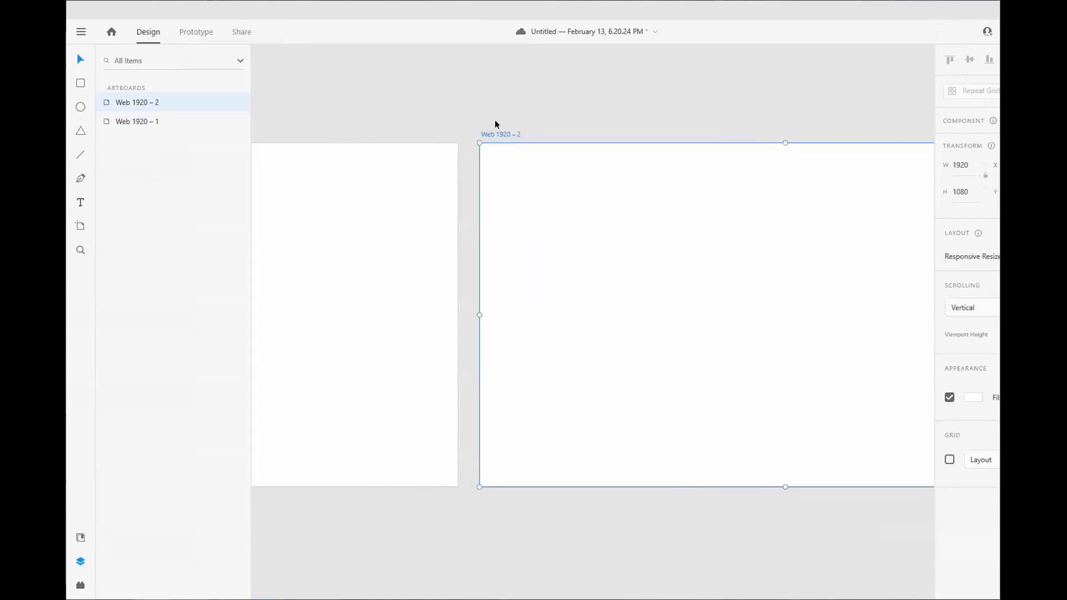
scroll(489, 124, "up", 2)
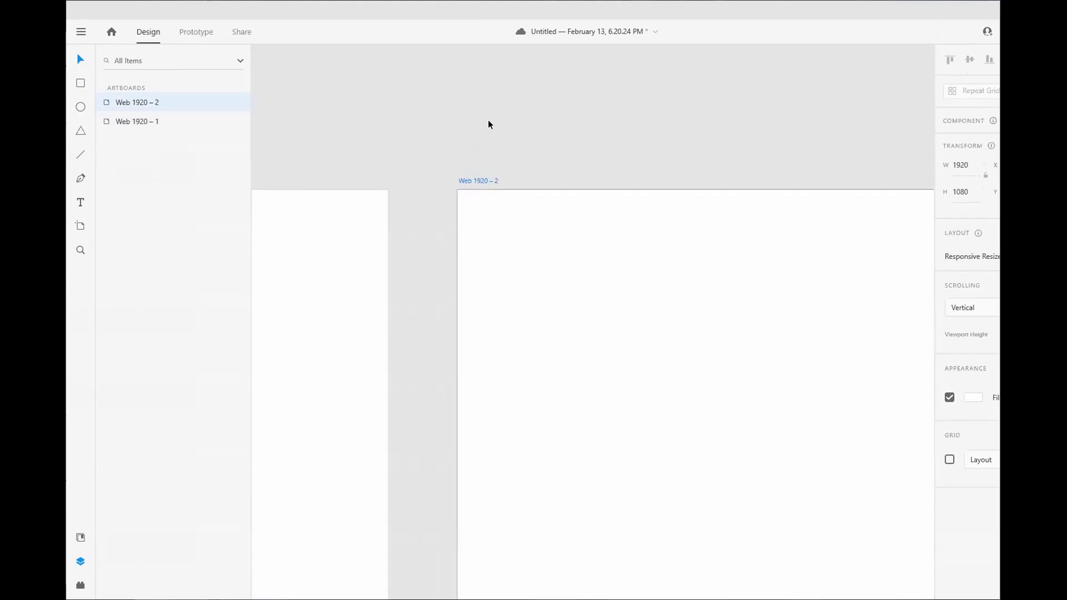
key("ctrl+minus")
key("ctrl+minus")
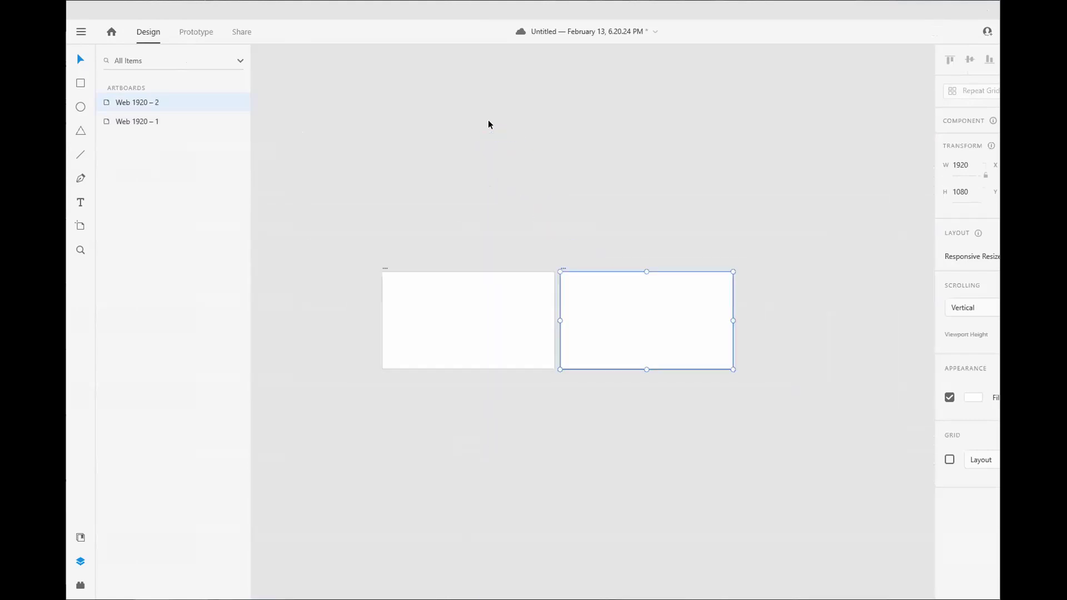
key("ctrl+plus")
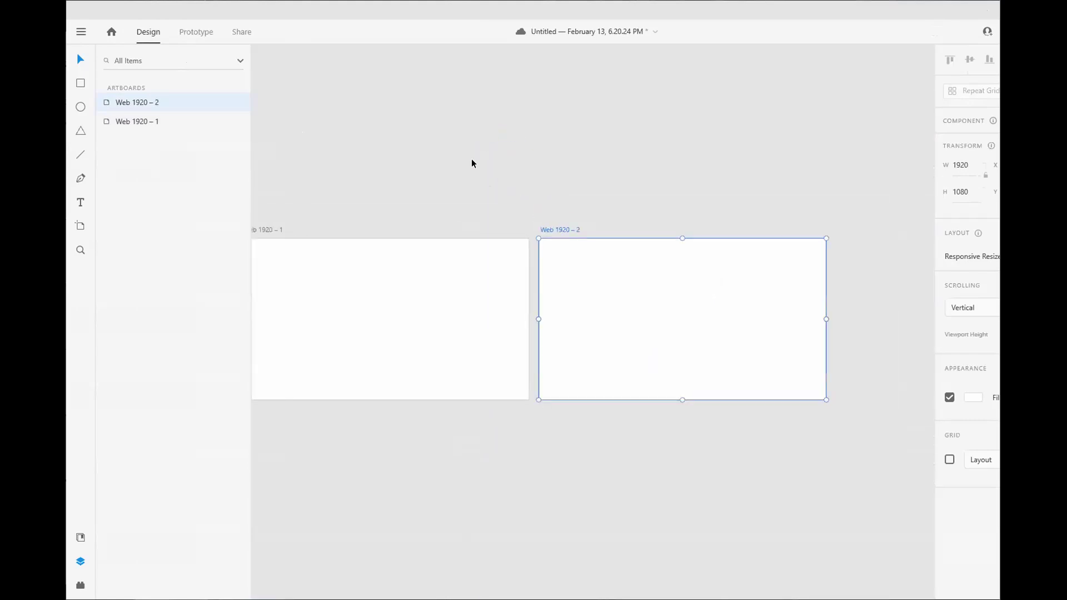
left_click_drag(442, 181, 595, 150)
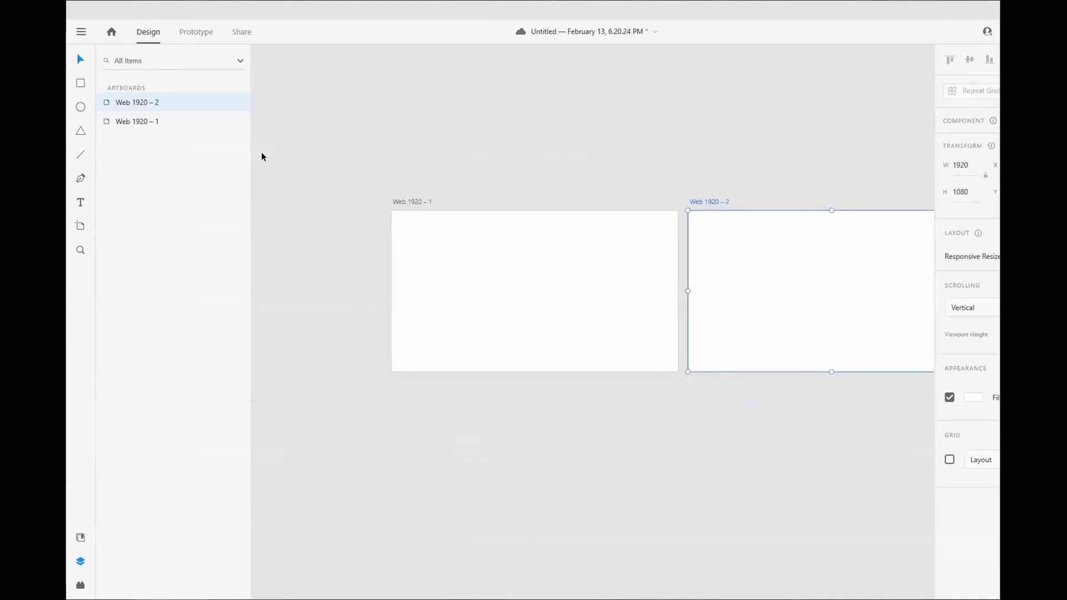
Set the height of the Web 1920 – 1 artboard to 4000 and inspect its full length
left_click(423, 200)
scroll(420, 197, "down", 2)
scroll(420, 195, "up", 2)
double_click(662, 24)
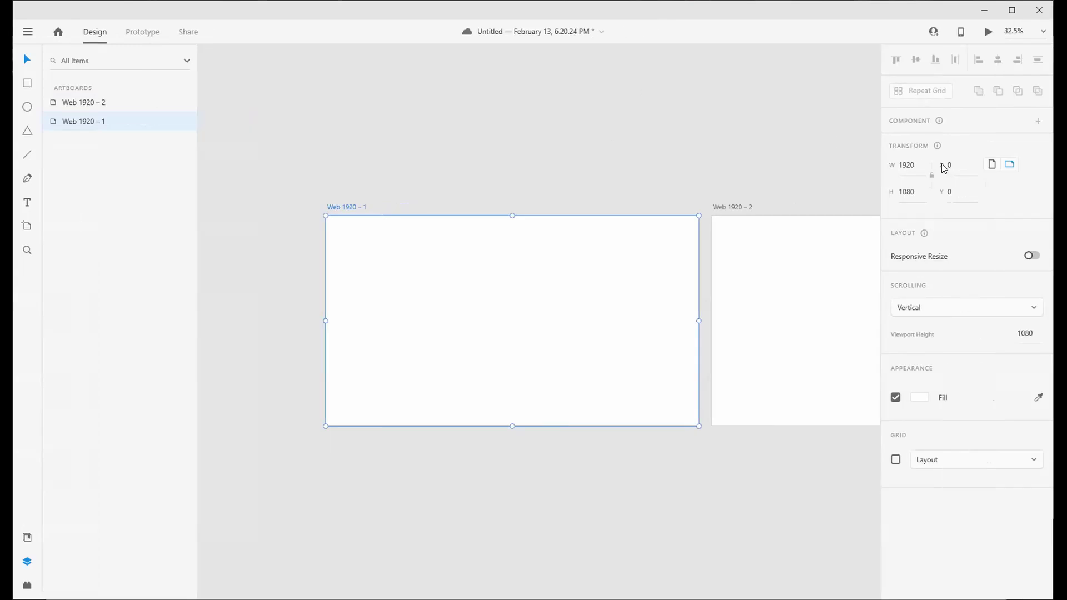
left_click(918, 163)
left_click(914, 193)
type("4000")
key("Return")
scroll(408, 362, "down", 5)
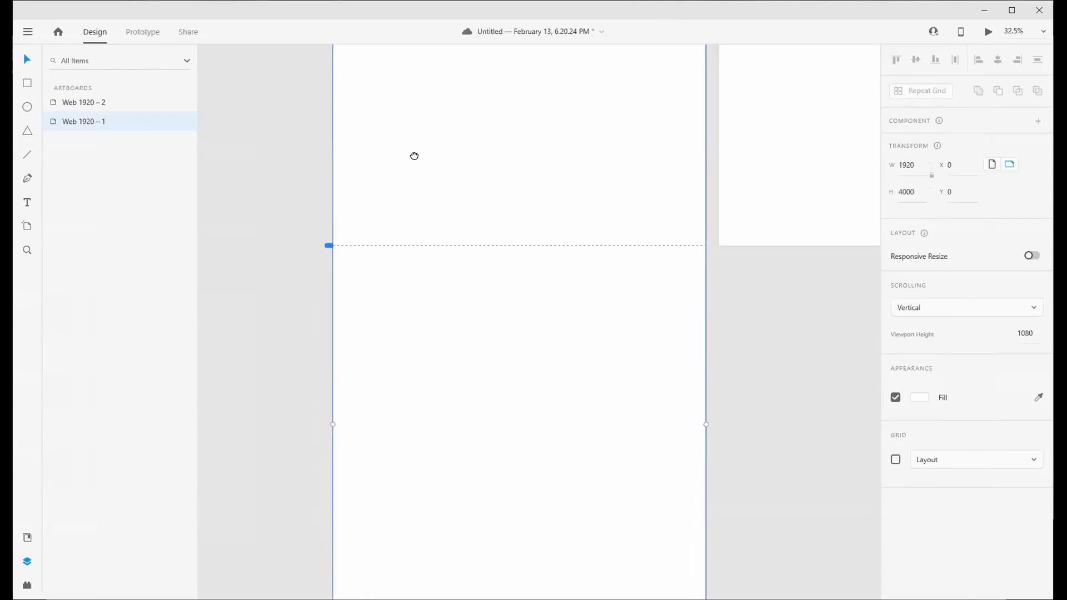
scroll(447, 310, "down", 3)
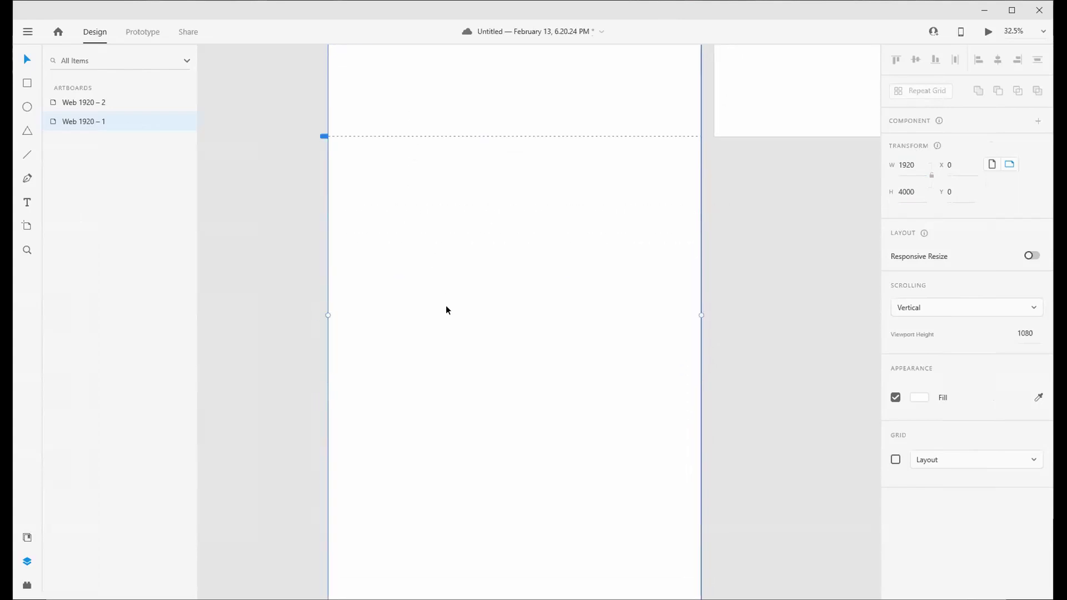
left_click_drag(448, 300, 431, 143)
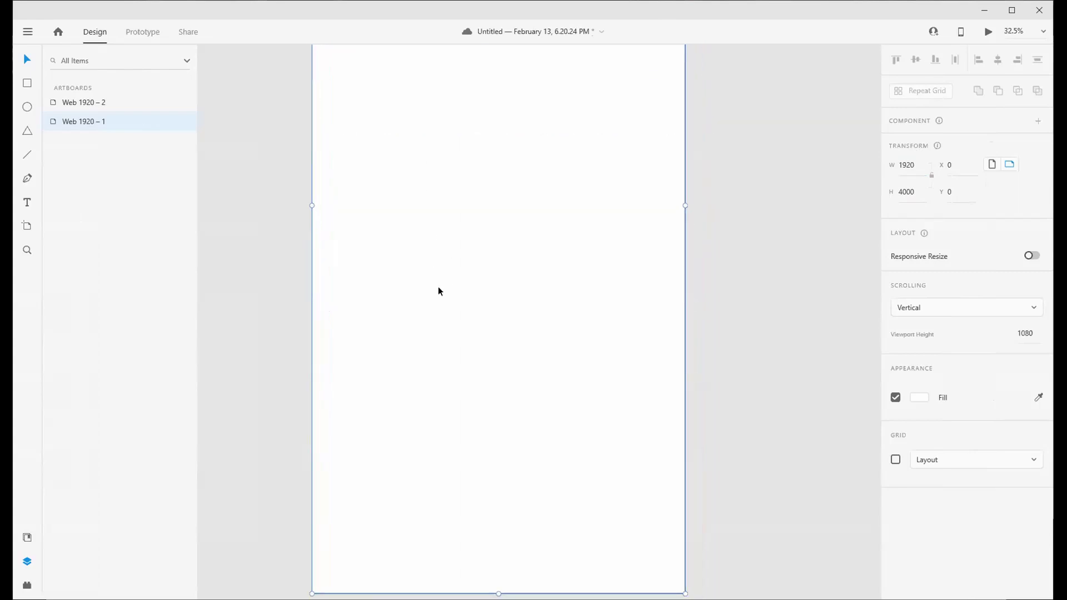
left_click_drag(438, 290, 442, 205)
left_click_drag(442, 246, 436, 462)
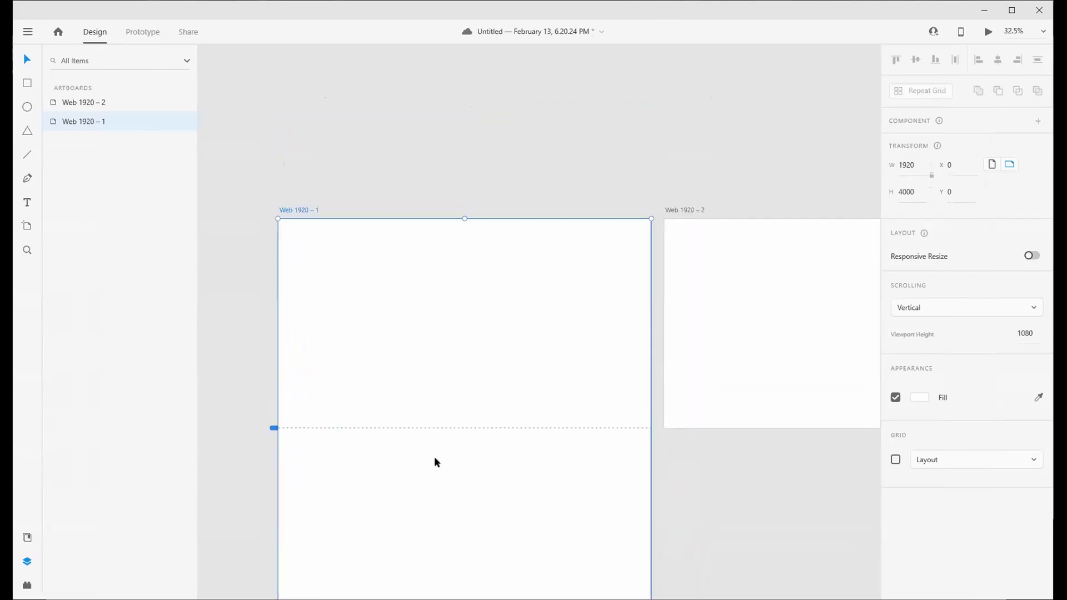
Set the Web 1920 – 1 artboard's width to 1800, and undo both the width and height changes
left_click(911, 165)
type("180")
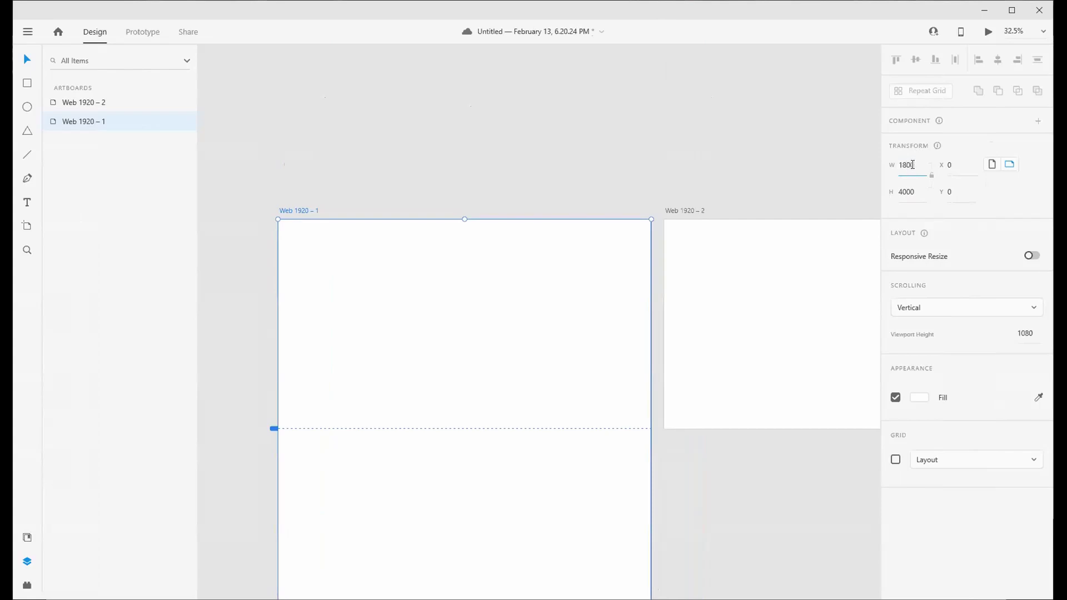
type("0")
key("Return")
key("ctrl+z")
key("ctrl+z")
left_click(949, 165)
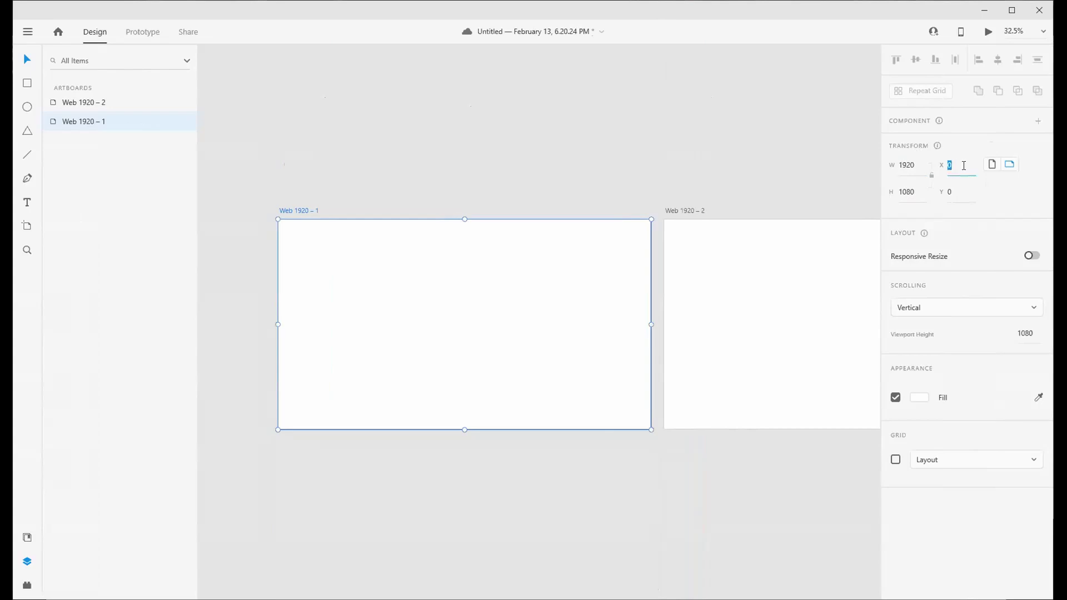
key("Return")
left_click(725, 287)
left_click(485, 290)
scroll(521, 424, "down", 2)
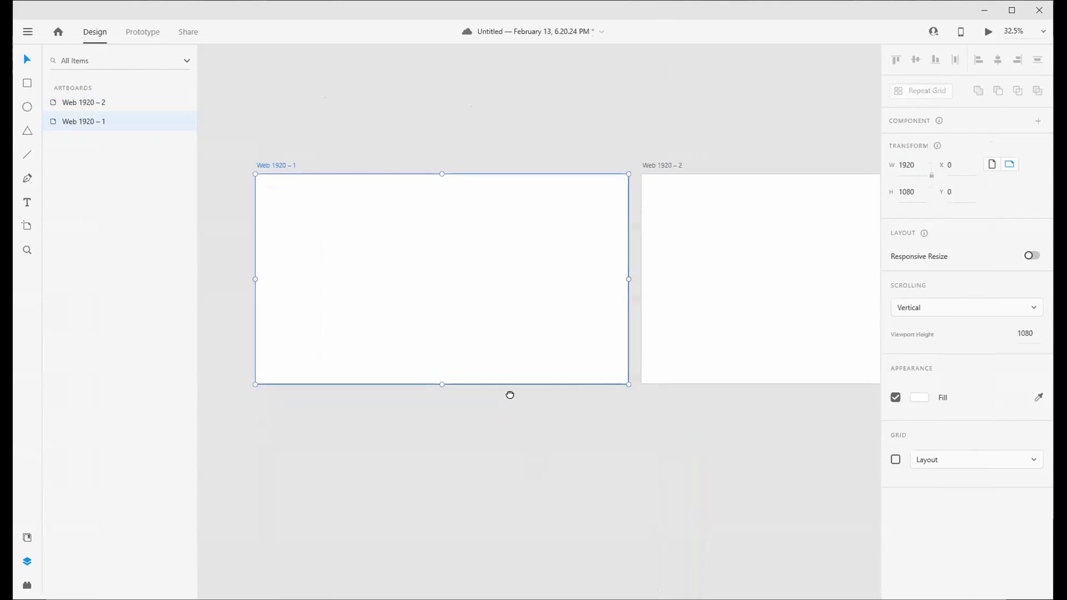
scroll(505, 406, "down", 2)
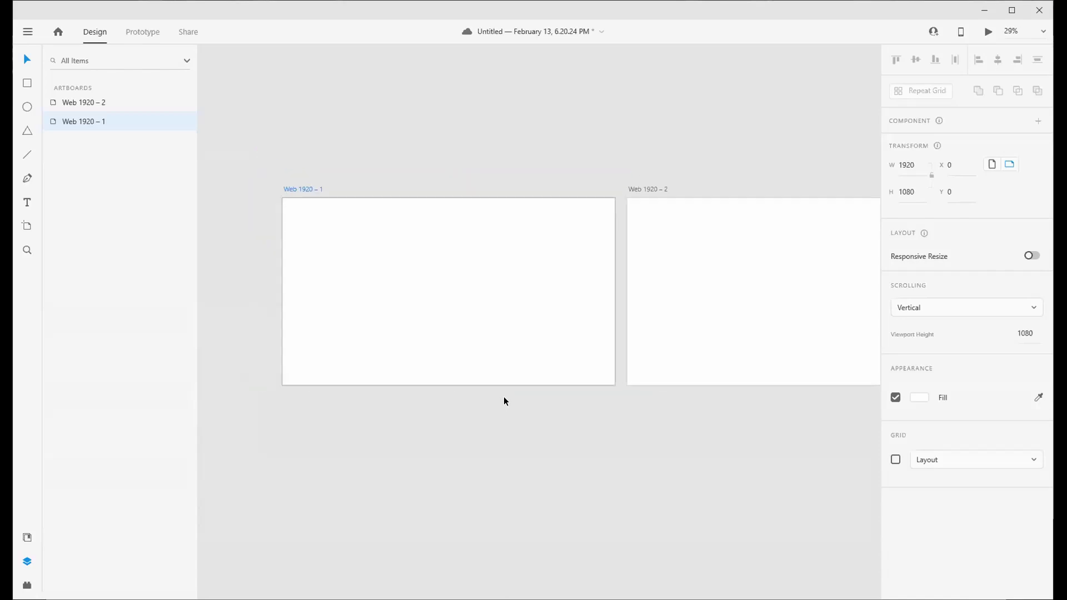
scroll(504, 400, "up", 2)
scroll(504, 400, "down", 2)
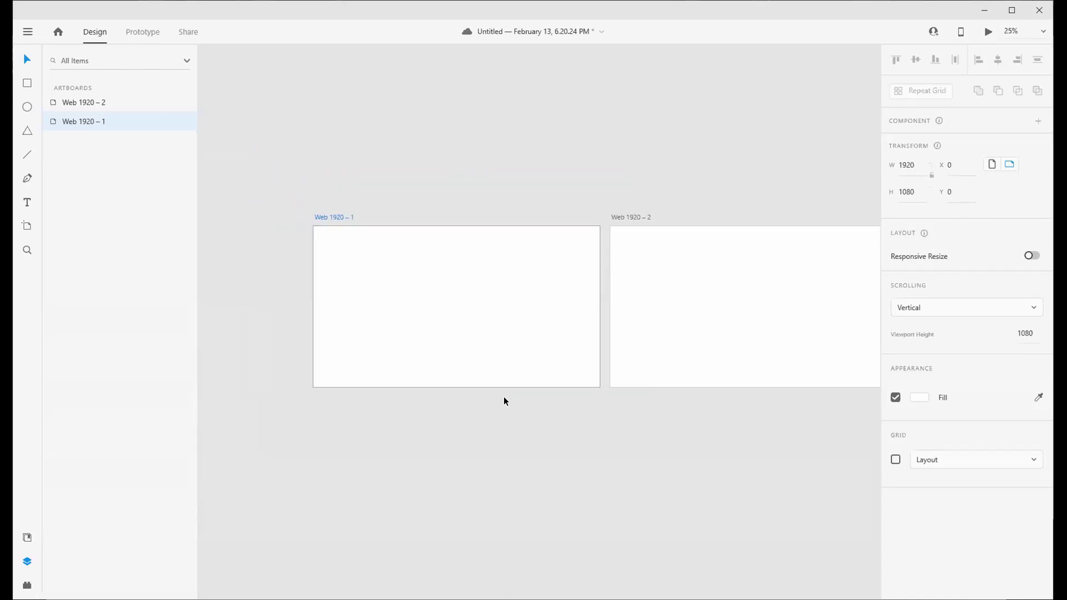
scroll(504, 401, "up", 2)
left_click_drag(547, 464, 574, 438)
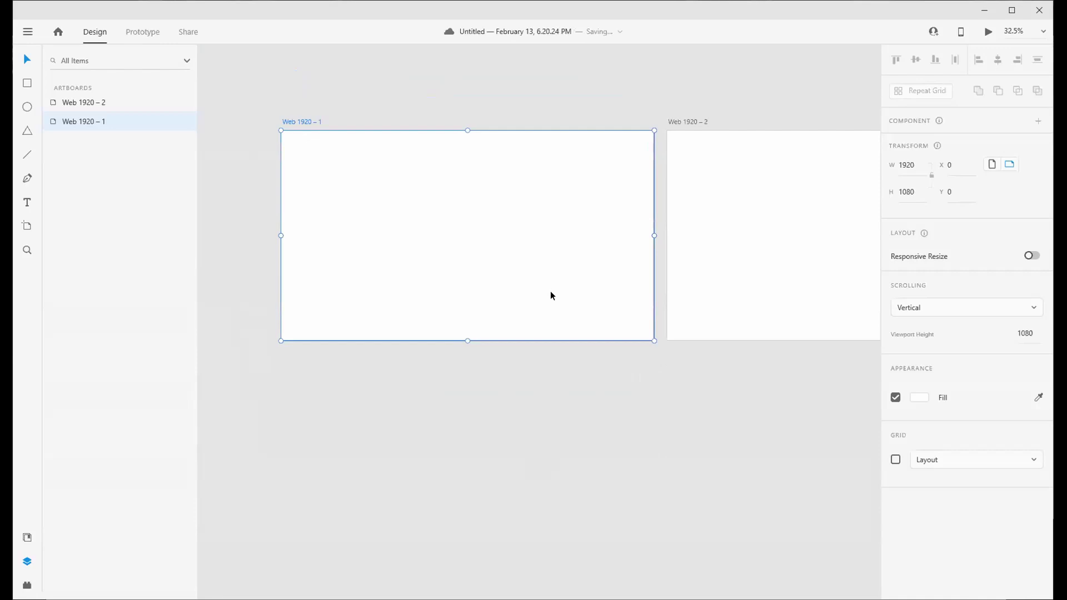
Set the height of the Web 1920 – 1 artboard to 2000
left_click_drag(916, 192, 774, 238)
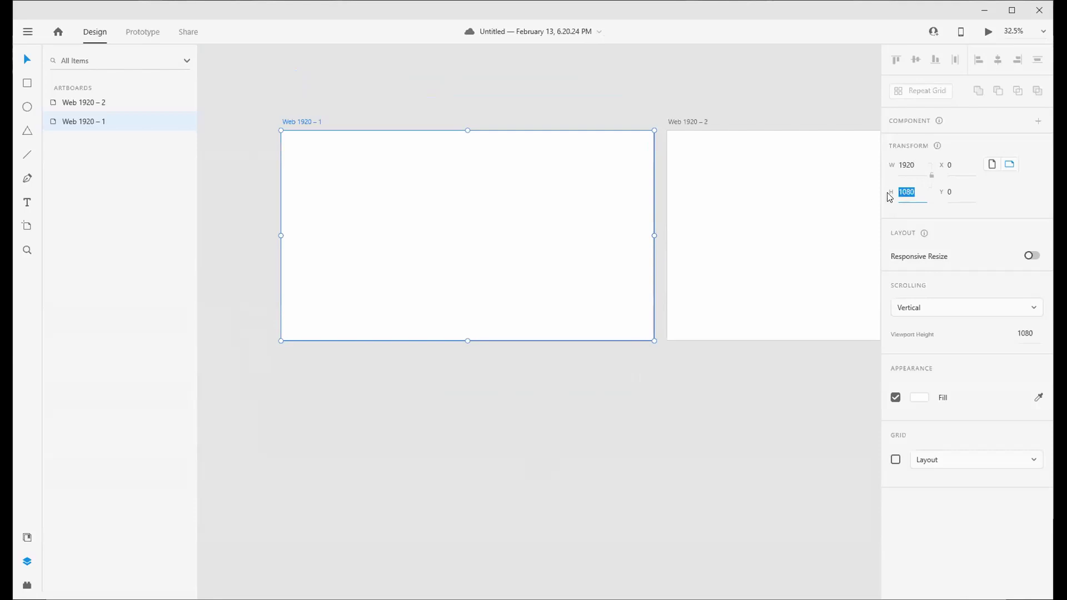
type("200")
key("Return")
left_click(904, 192)
type("2000")
key("Return")
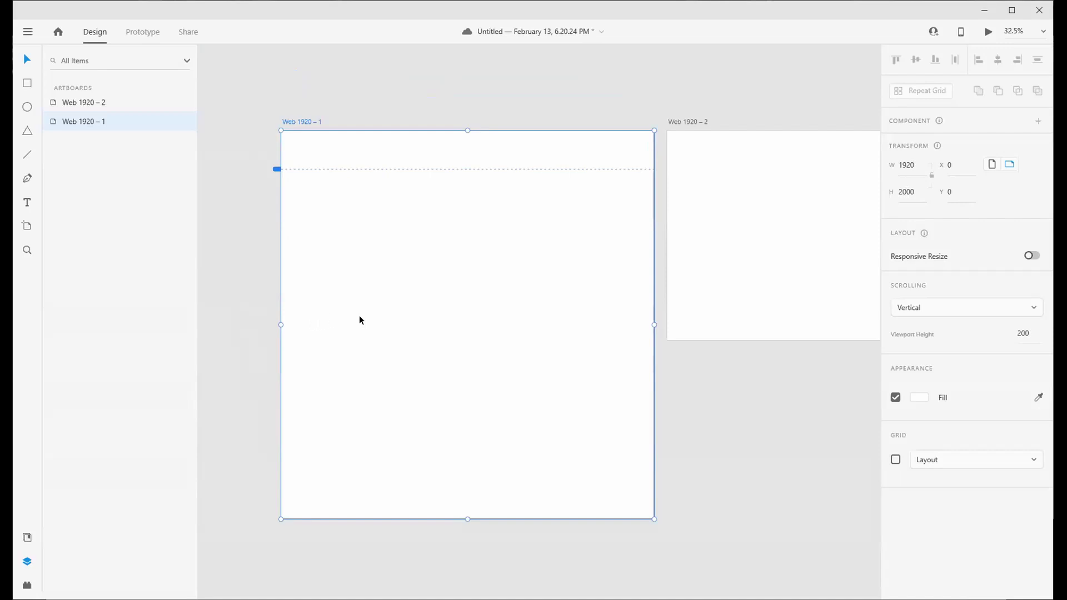
Turn on Responsive Resize for the Web 1920 – 1 artboard and deselect it
scroll(447, 359, "down", 1)
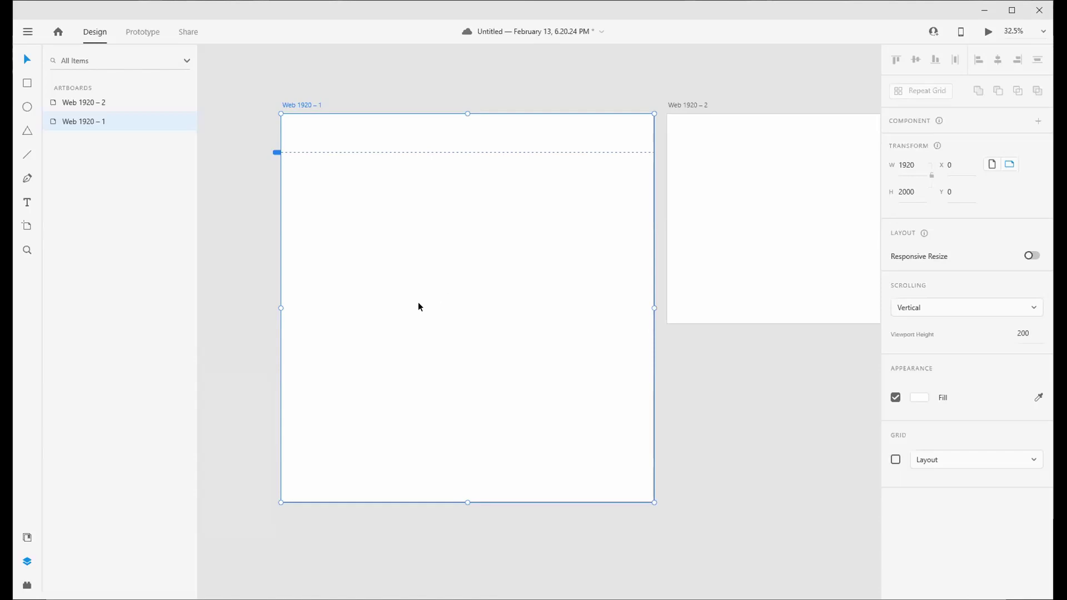
scroll(244, 331, "left", 3)
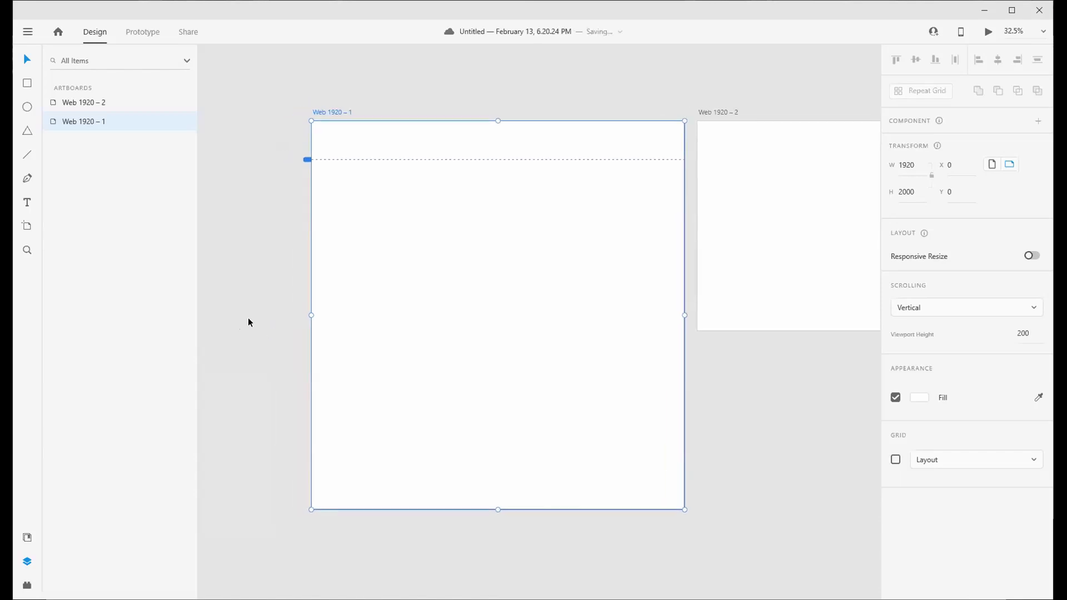
left_click(1030, 256)
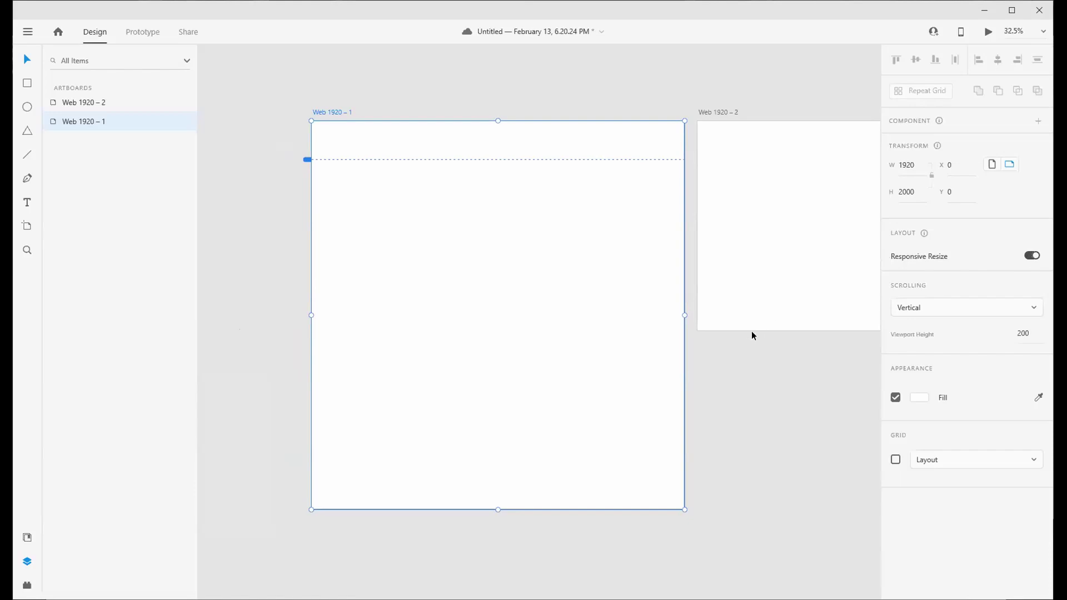
left_click(754, 417)
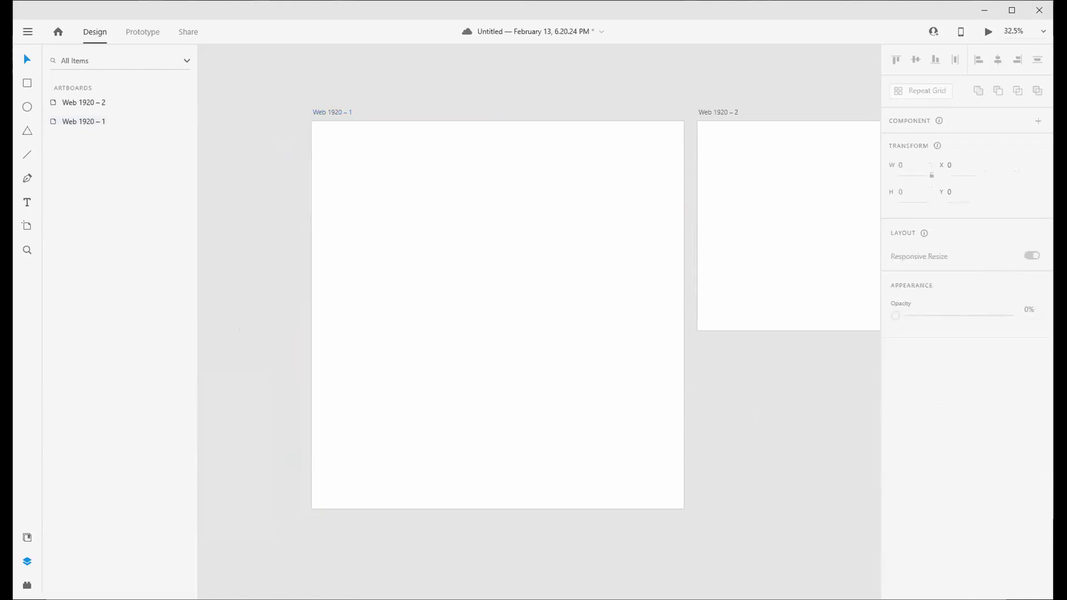
Delete the Web 1920 – 2 artboard and move the Web 1920 – 1 artboard to about X 112, Y -55
left_click(603, 365)
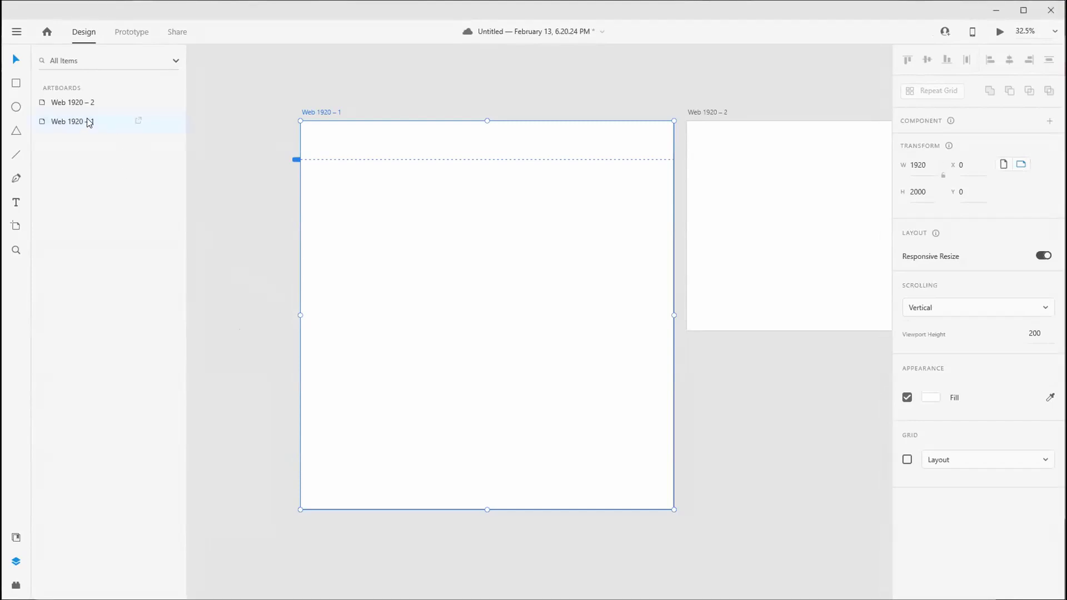
key("Delete")
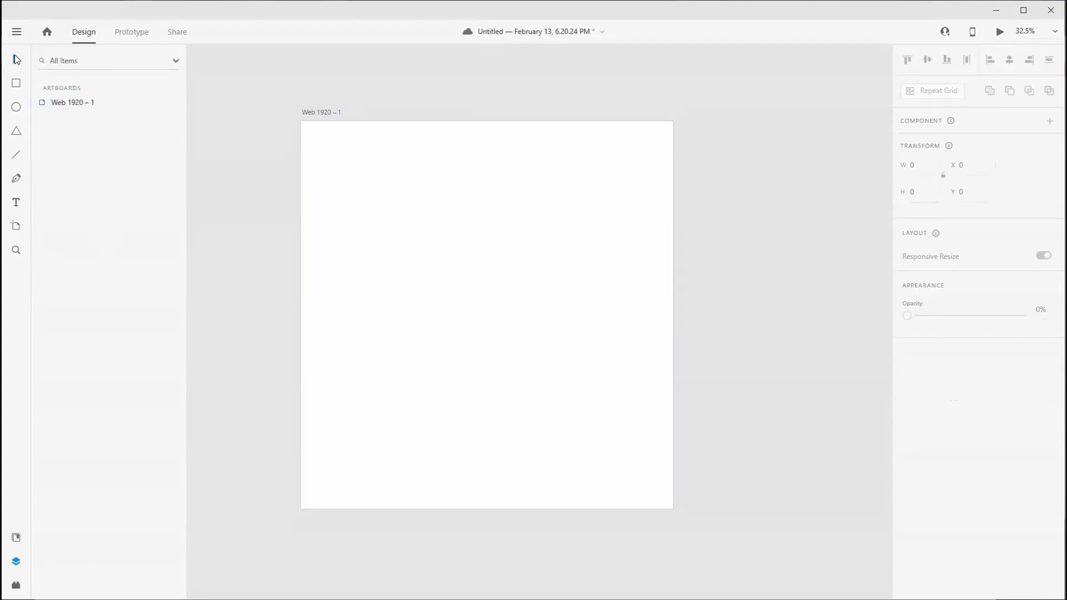
left_click(358, 157)
left_click_drag(405, 167, 422, 213)
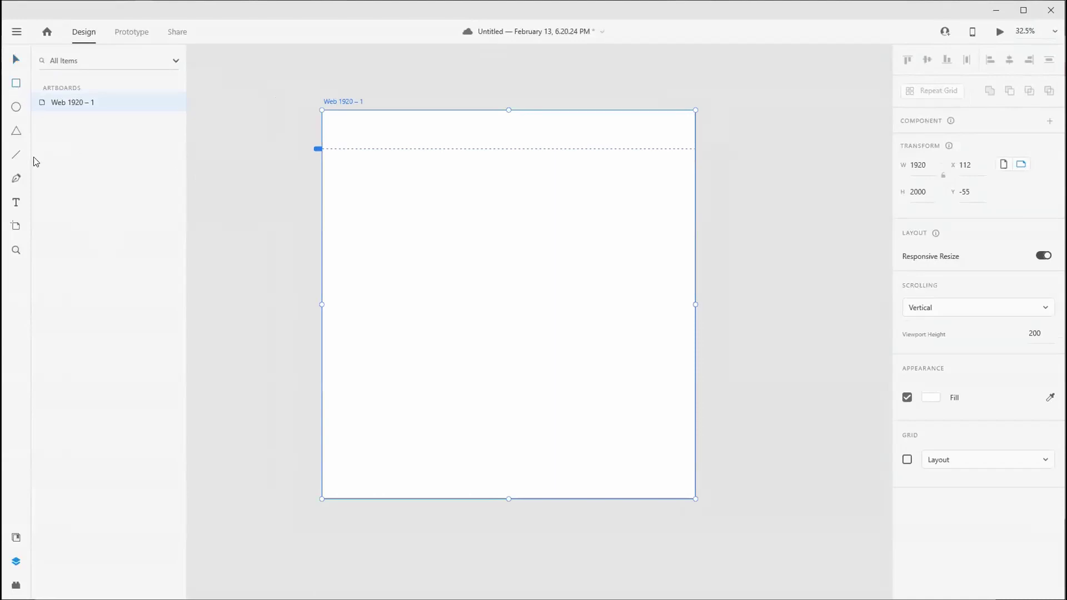
Draw a rectangle about 766 by 723 in the artboard's upper-left area and set its width to 786
left_click(16, 83)
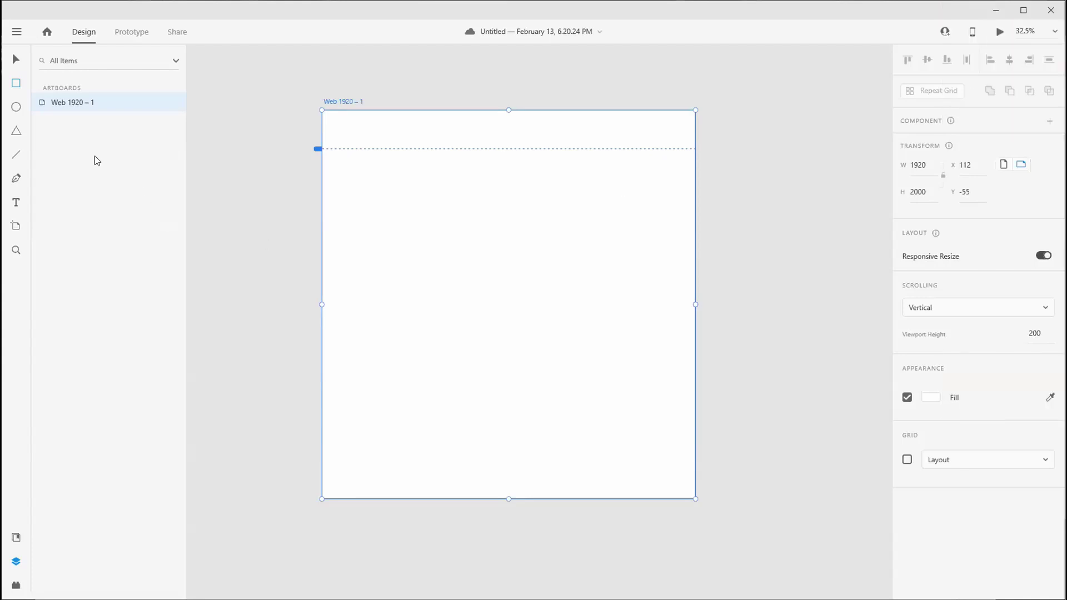
mouse_move(345, 160)
left_mouse_down()
mouse_move(387, 212)
mouse_move(495, 299)
left_mouse_up()
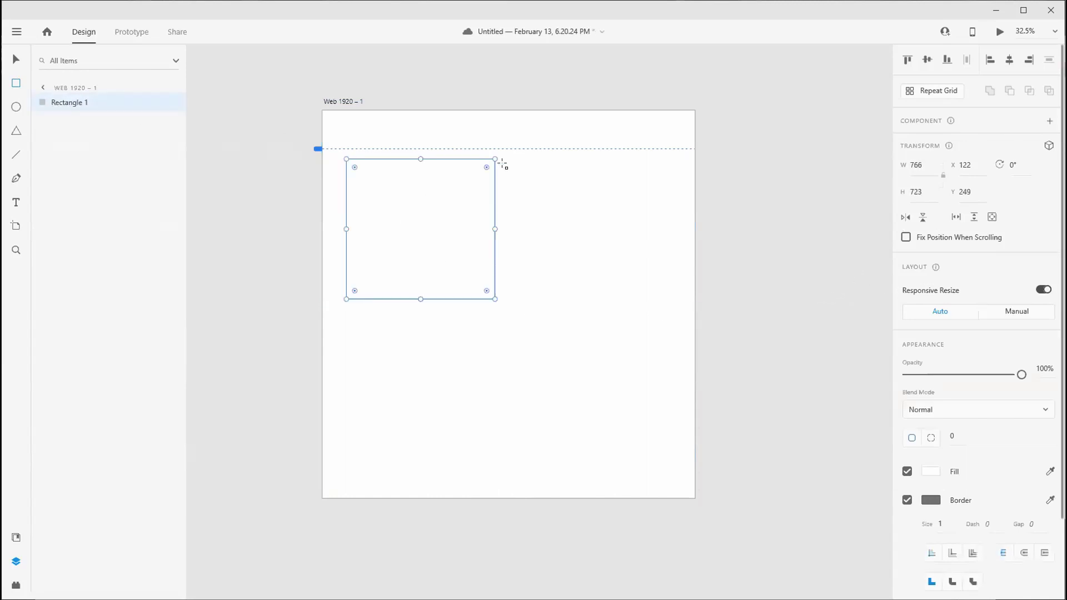
left_click(916, 165)
type("786")
key("Tab")
key("shift+Tab")
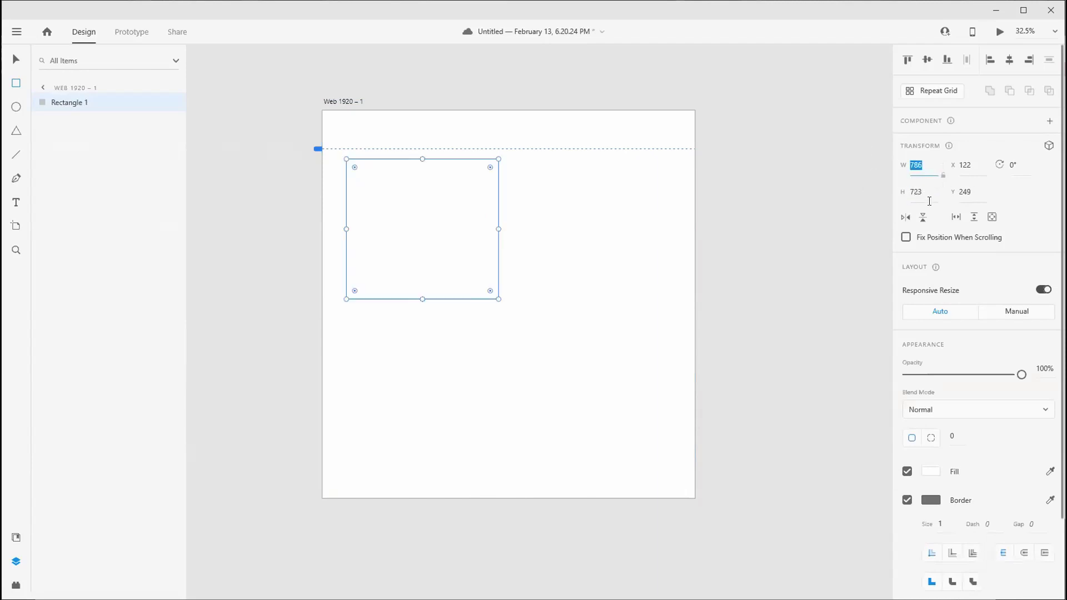
Set the rectangle's height to 800
left_click_drag(971, 165, 967, 165)
key("shift+Tab")
type("800")
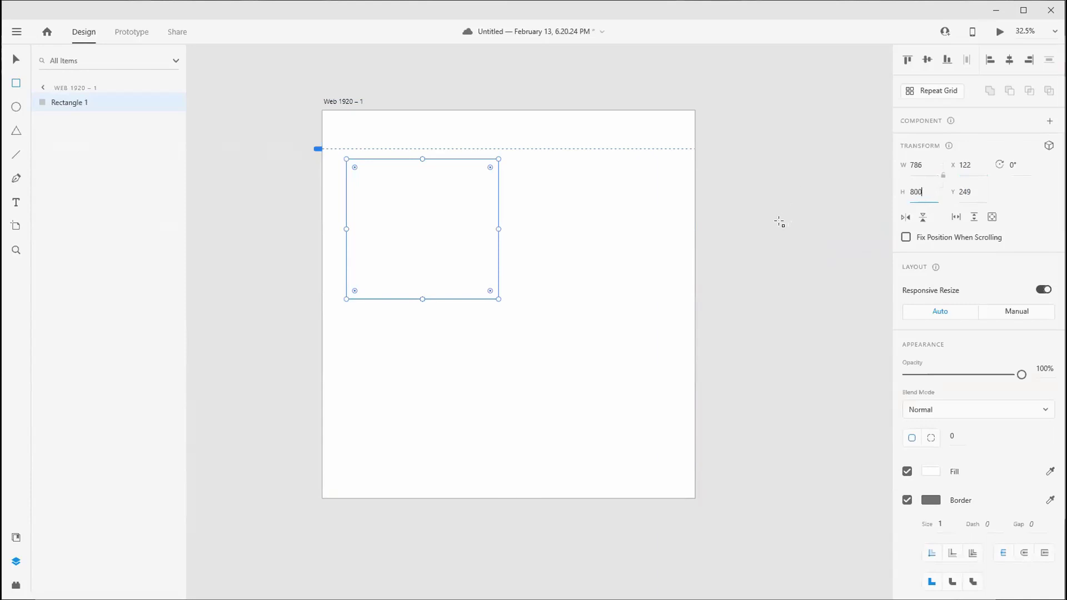
key("Return")
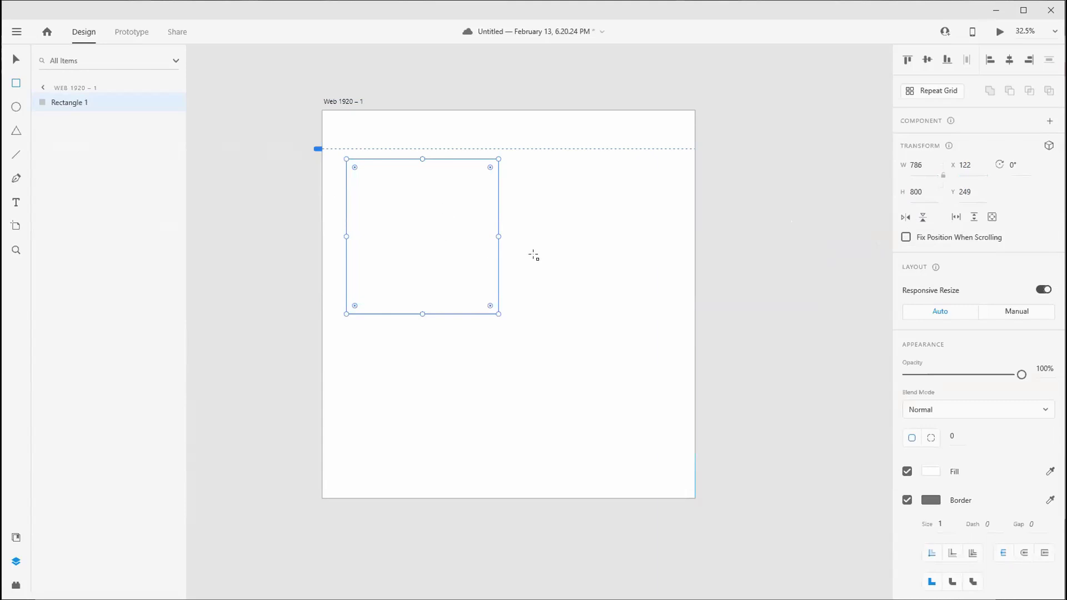
Try the Color Burn blend mode on the rectangle and restore the blend mode to Normal
scroll(961, 342, "down", 3)
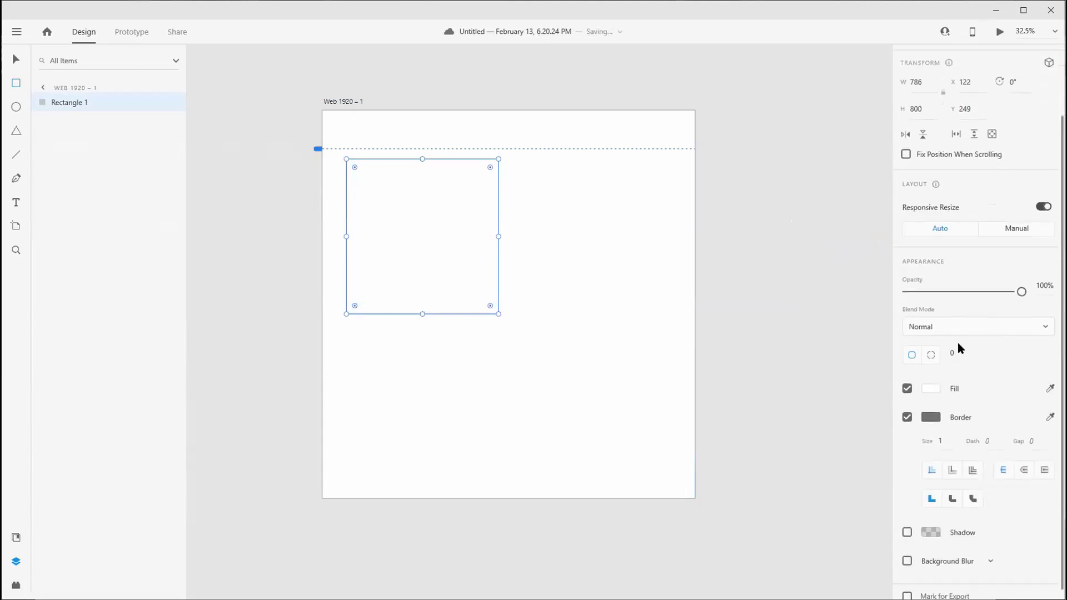
left_click_drag(998, 283, 1003, 309)
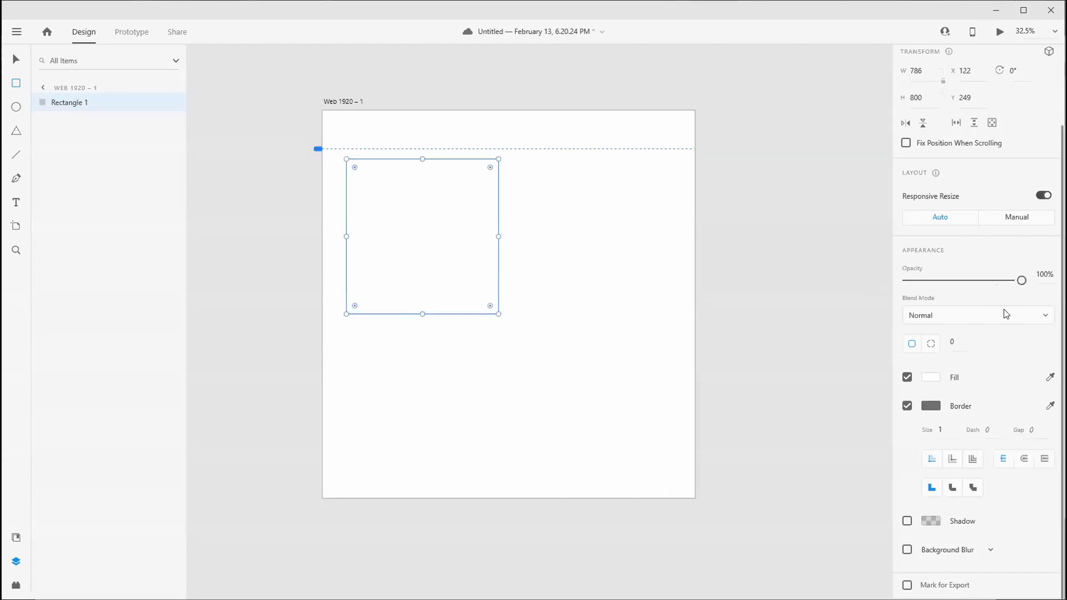
left_click(1002, 316)
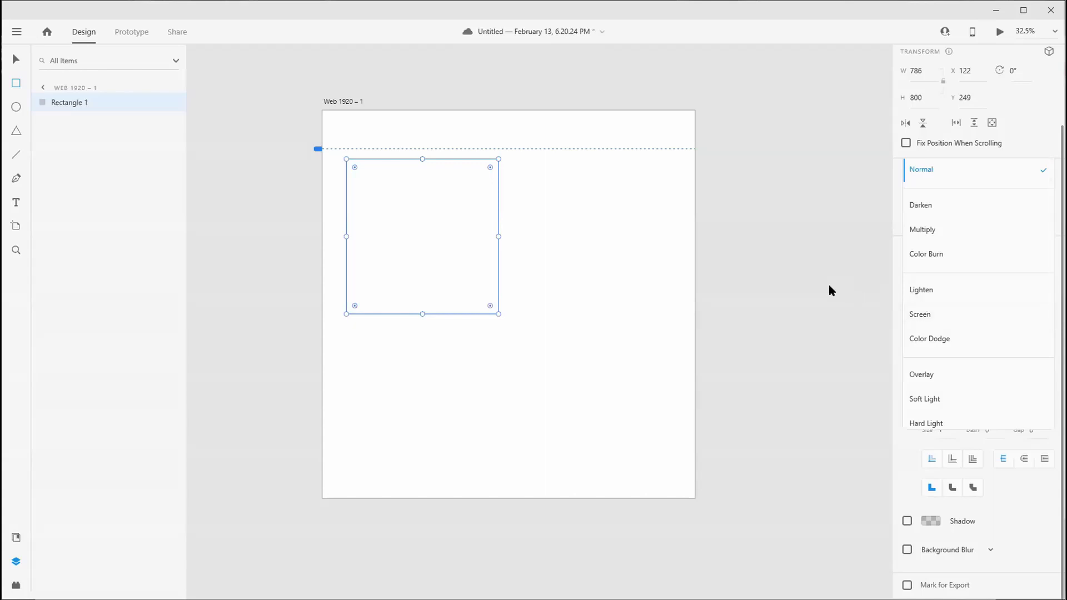
left_click(948, 255)
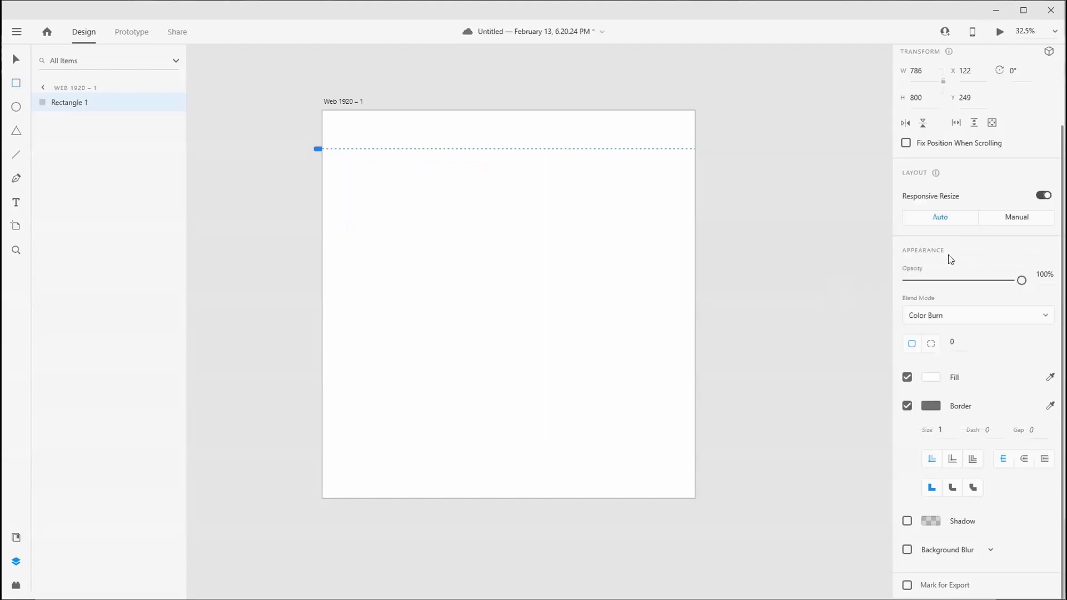
left_click(959, 311)
scroll(955, 345, "down", 3)
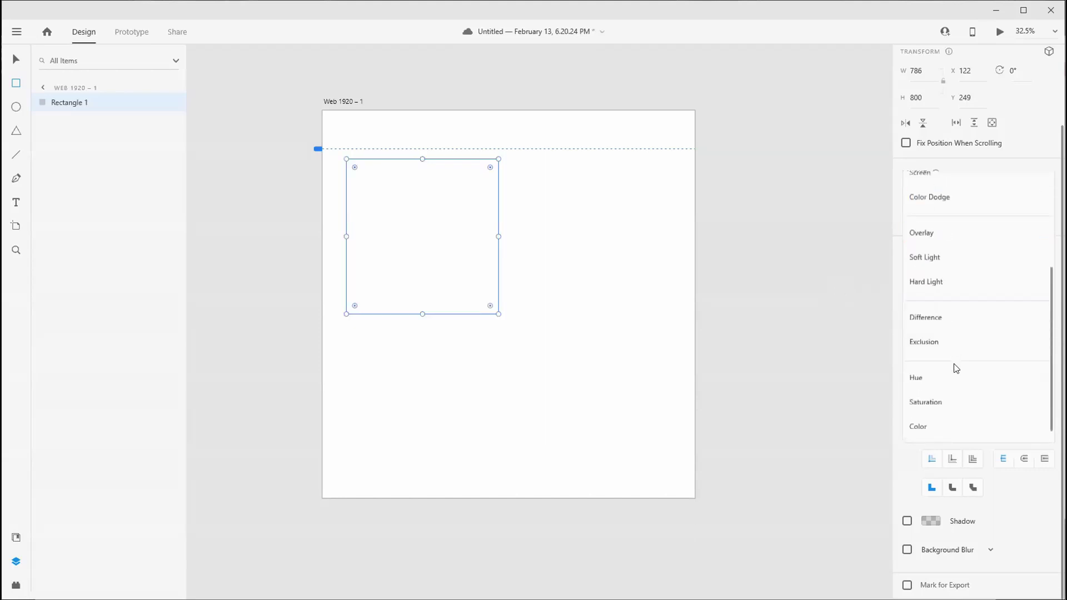
scroll(1008, 345, "down", 1)
scroll(1022, 278, "up", 5)
scroll(1038, 214, "up", 1)
left_click(987, 192)
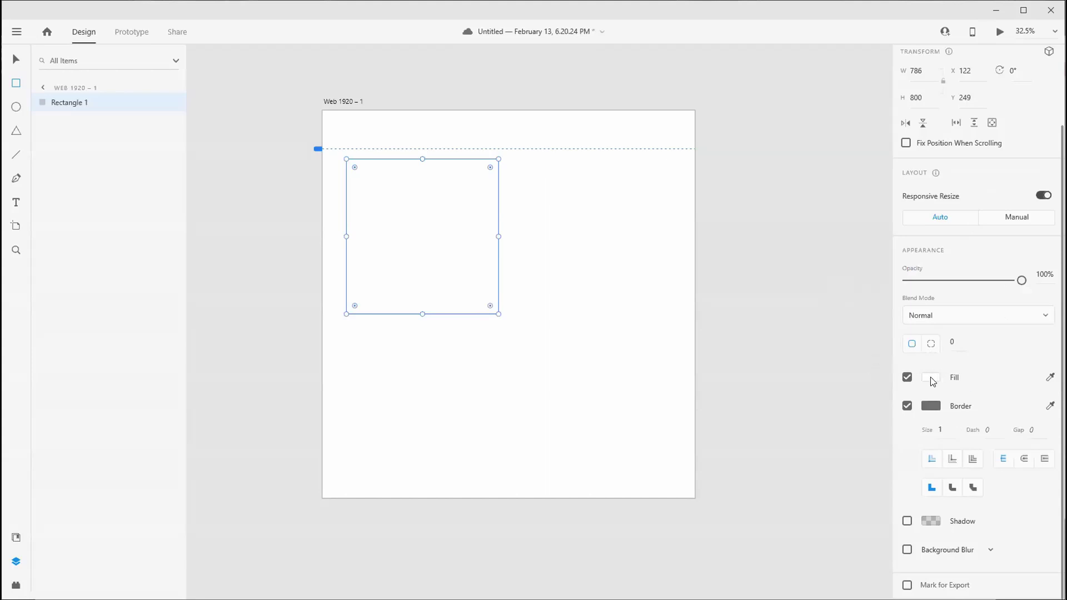
Fill the rectangle with red #FF0000 and change the fill type to Linear Gradient
left_click(957, 380)
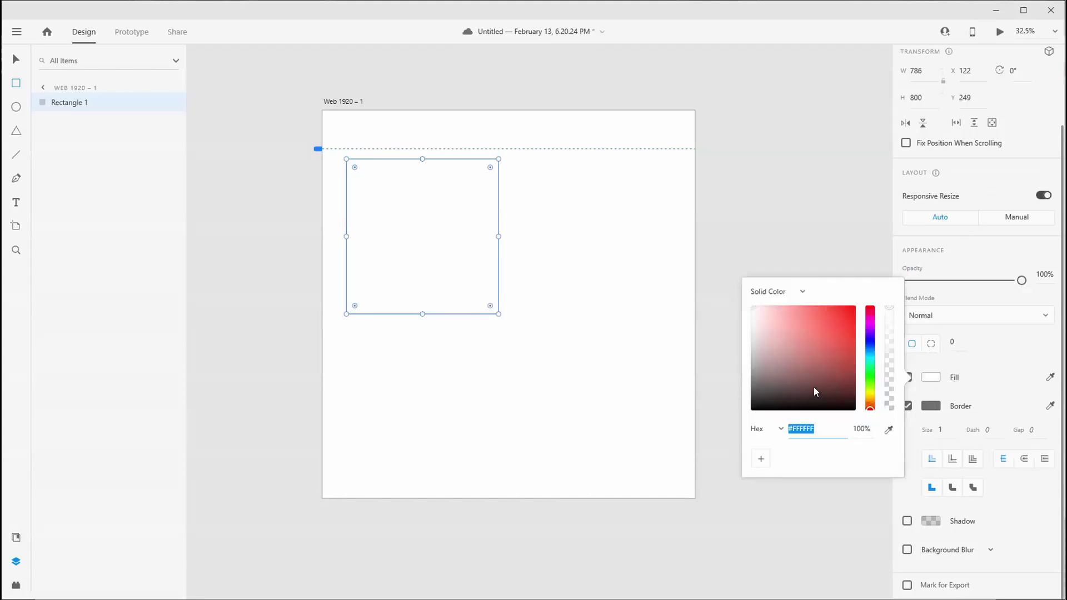
left_click_drag(813, 387, 855, 306)
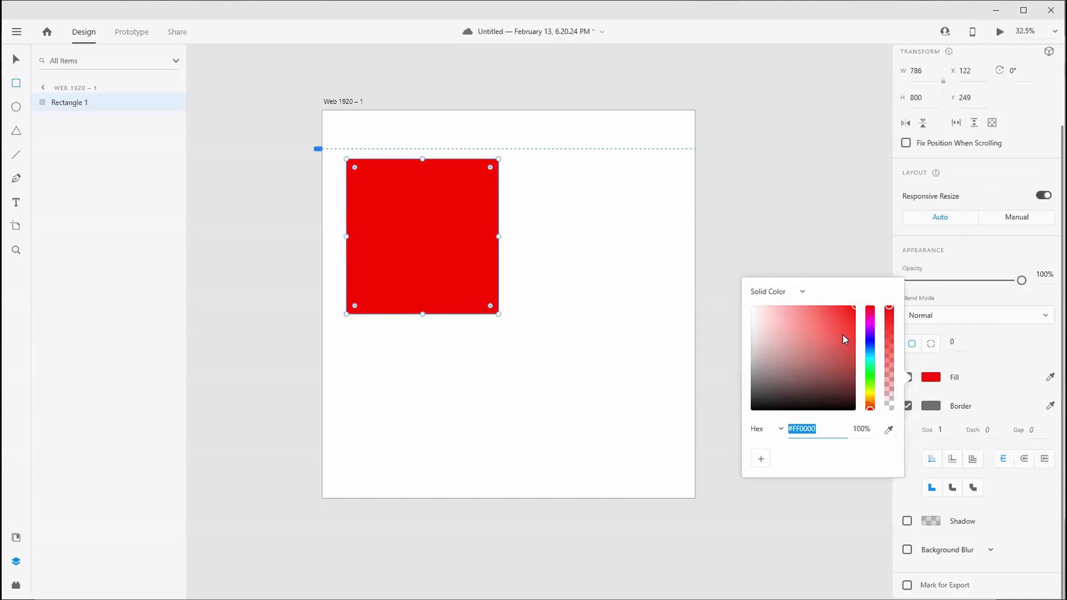
left_click(793, 299)
left_click(791, 313)
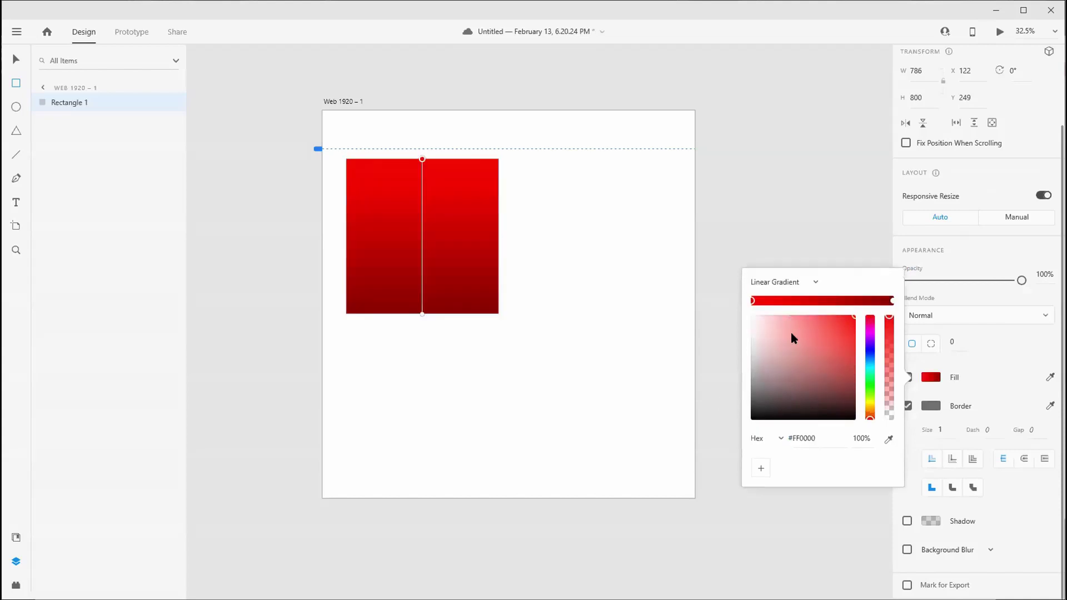
Run the linear gradient almost horizontally from the rectangle's right edge to its left edge and recolour the dark end to #3144EB
left_click_drag(423, 159, 498, 216)
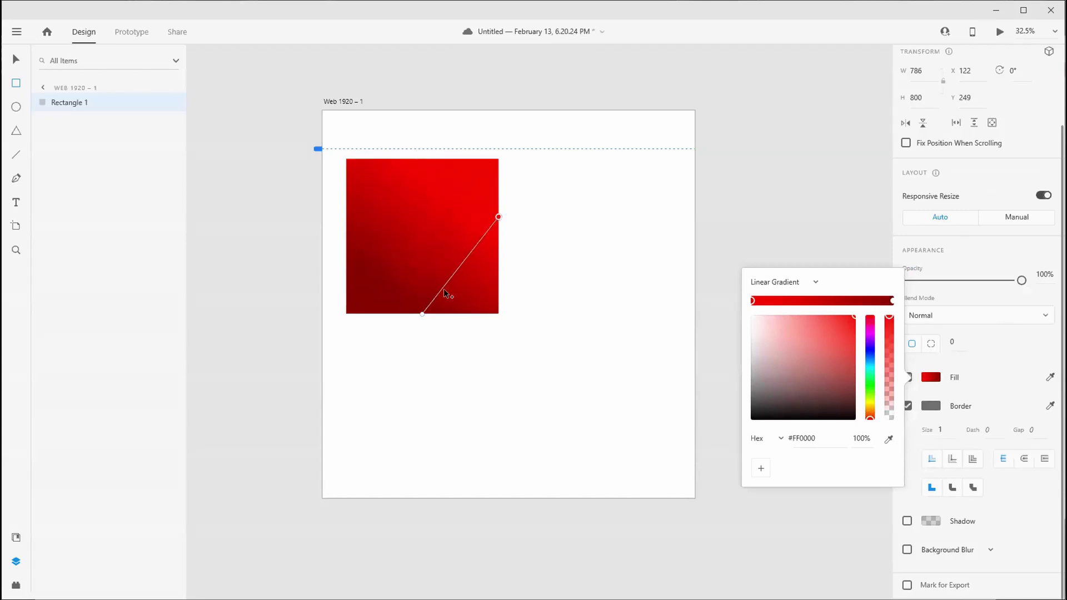
left_click(421, 313)
left_click_drag(419, 313, 348, 225)
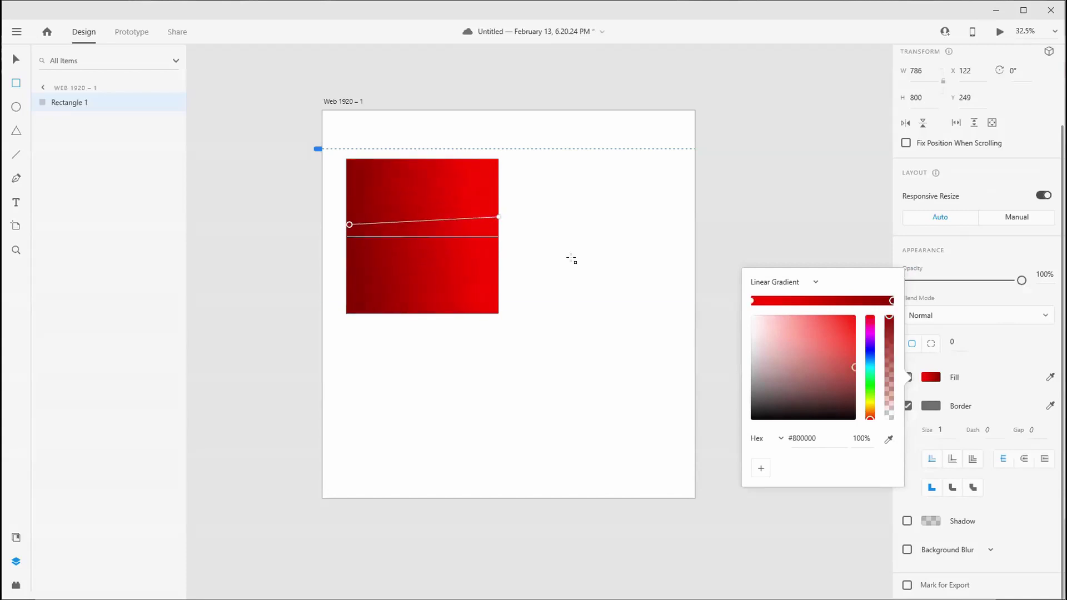
left_click(830, 325)
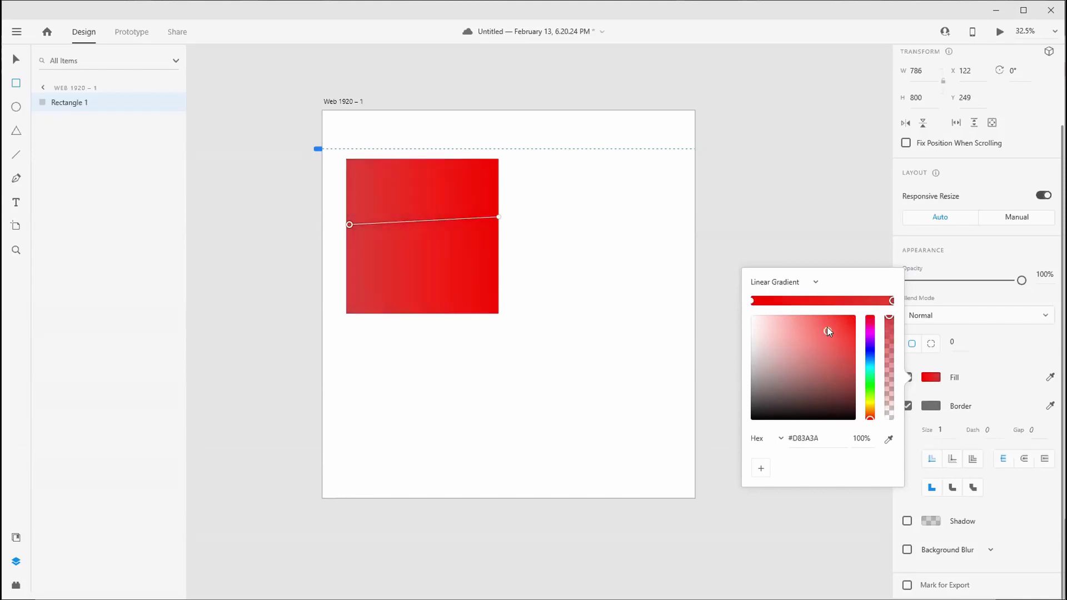
left_click(869, 343)
left_click_drag(869, 343, 870, 352)
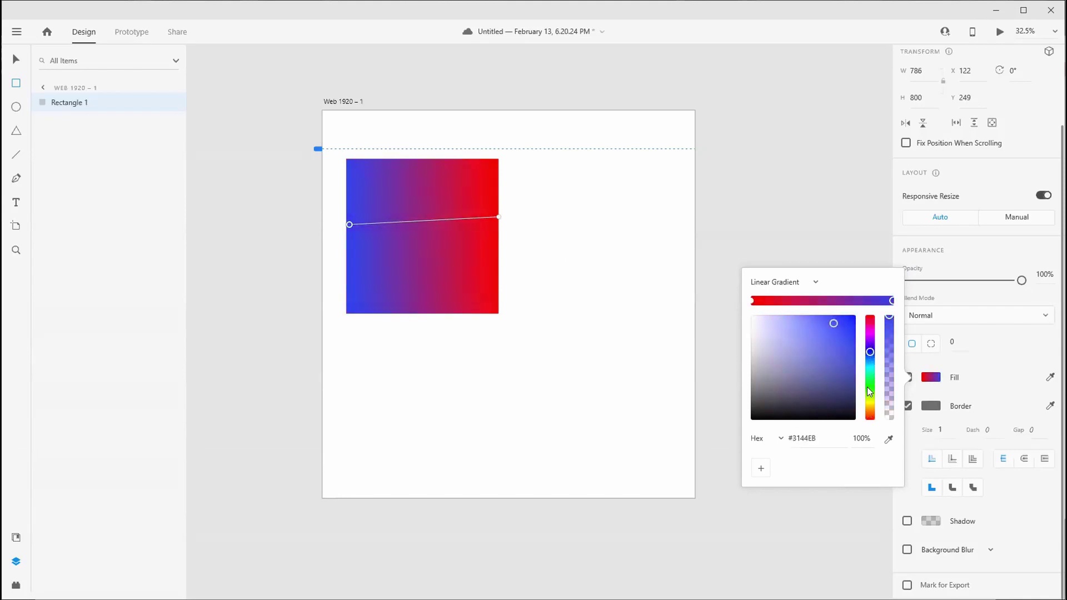
Change the rectangle's fill to a Radial Gradient, tilt its handle slightly, and set the outer colour to #0019FF
left_click(780, 288)
left_click(784, 305)
mouse_move(496, 238)
left_mouse_down()
mouse_move(516, 225)
mouse_move(486, 236)
mouse_move(542, 236)
mouse_move(498, 244)
left_mouse_up()
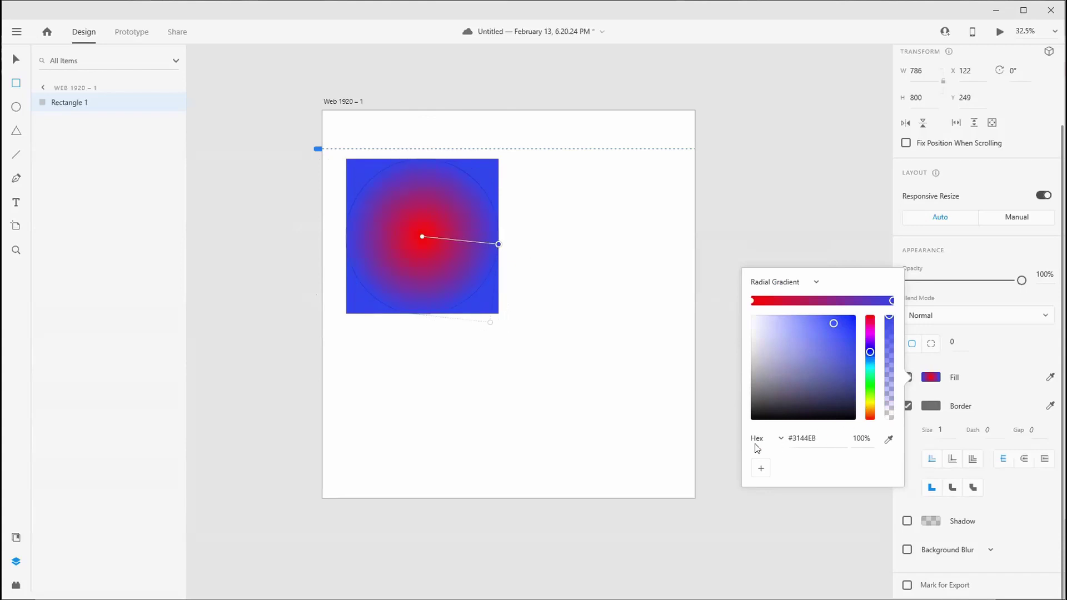
left_click(796, 439)
left_click(780, 439)
left_click(779, 439)
left_click_drag(842, 321, 866, 312)
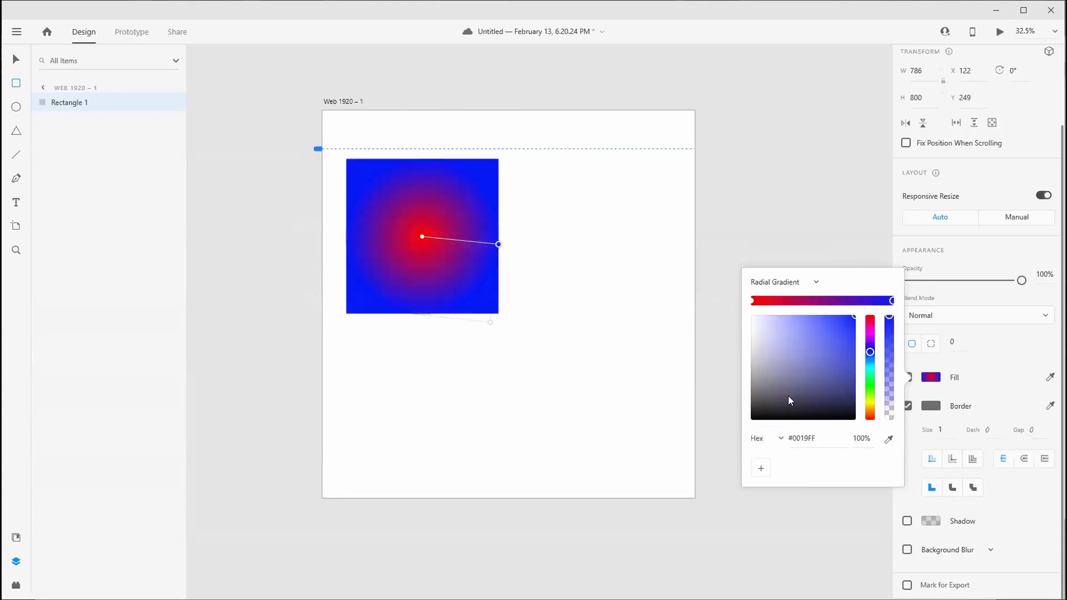
Examine the colour format options and the opacity setting of the gradient's outer colour
left_click(780, 439)
left_click(812, 437)
left_click(811, 437)
left_click(775, 440)
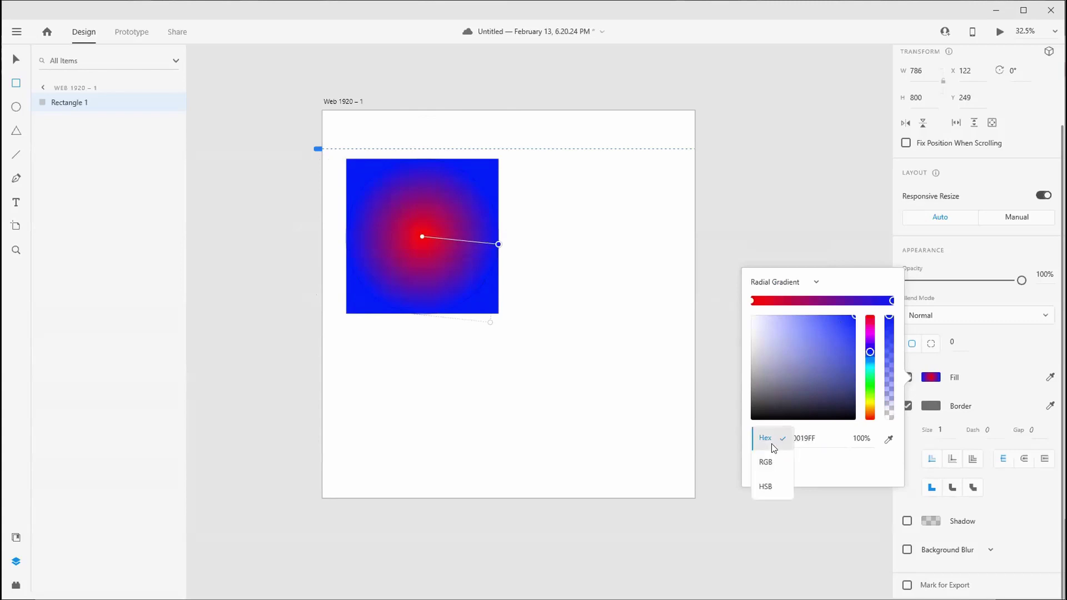
left_click(825, 460)
left_click(863, 439)
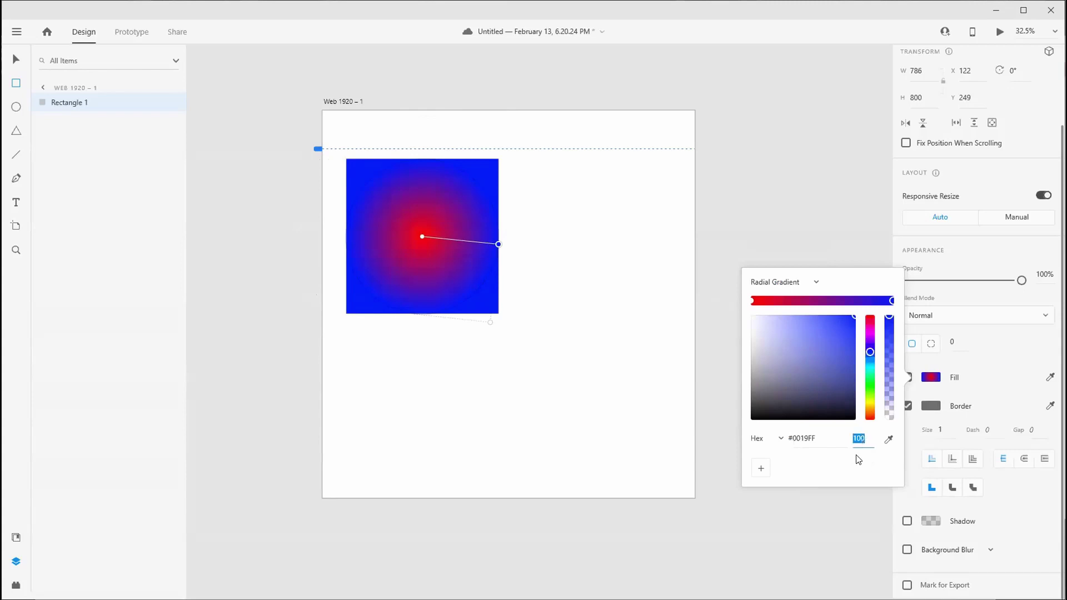
left_click(970, 398)
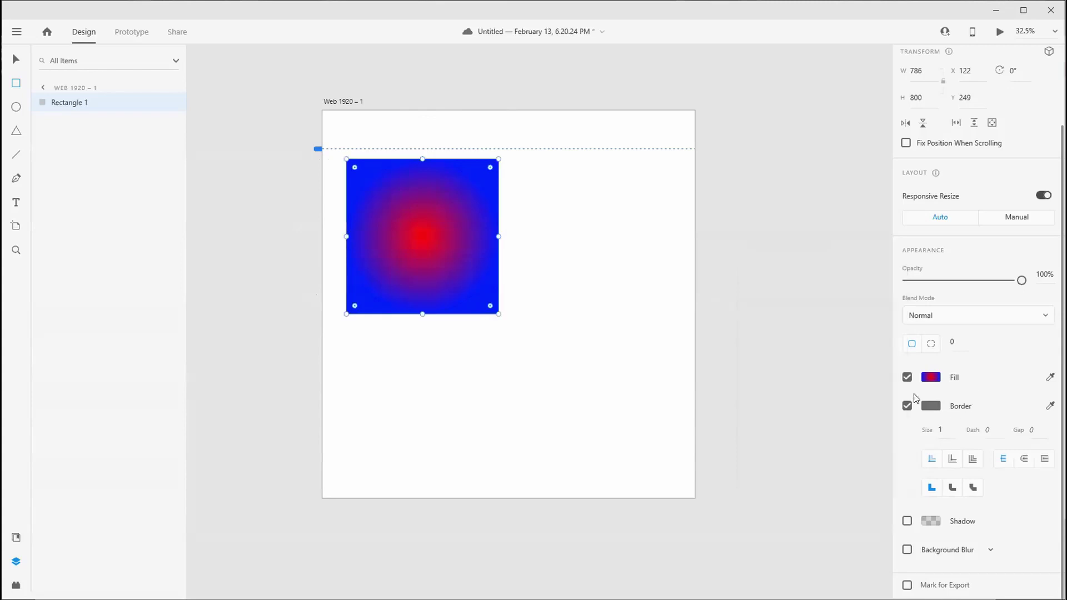
Set the rectangle's border size to 100 and inspect the thickened border
left_click(940, 430)
type("10")
key("Return")
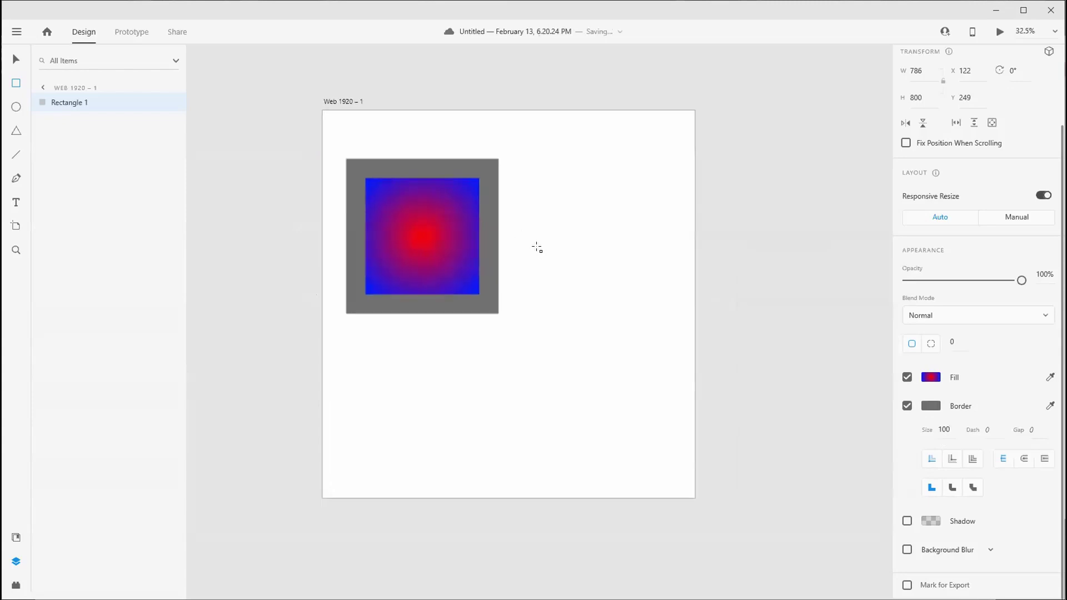
scroll(536, 248, "down", 5)
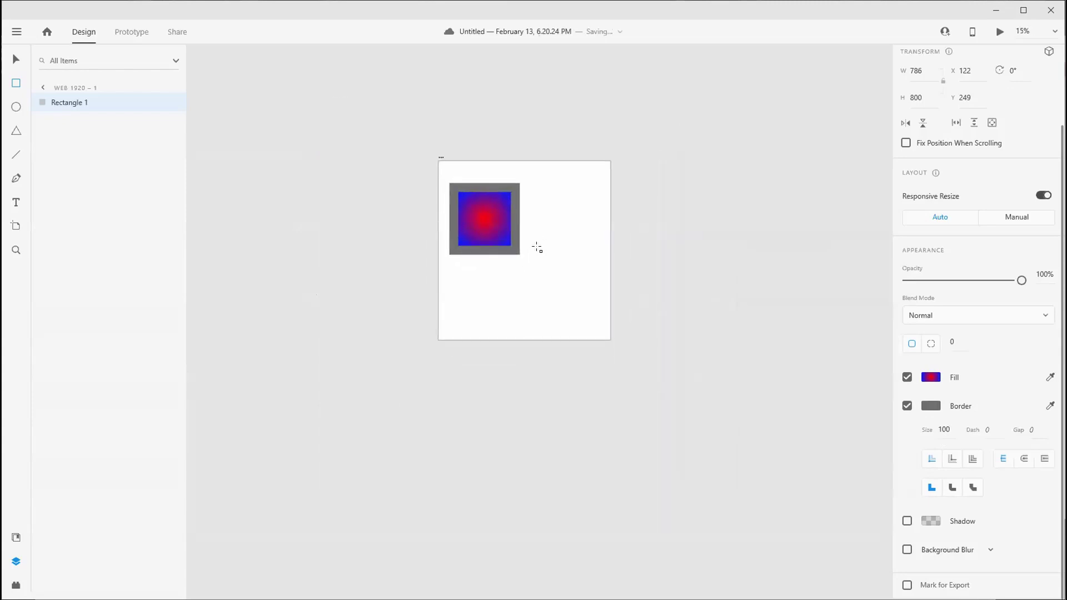
key("ctrl+1")
scroll(560, 362, "up", 6)
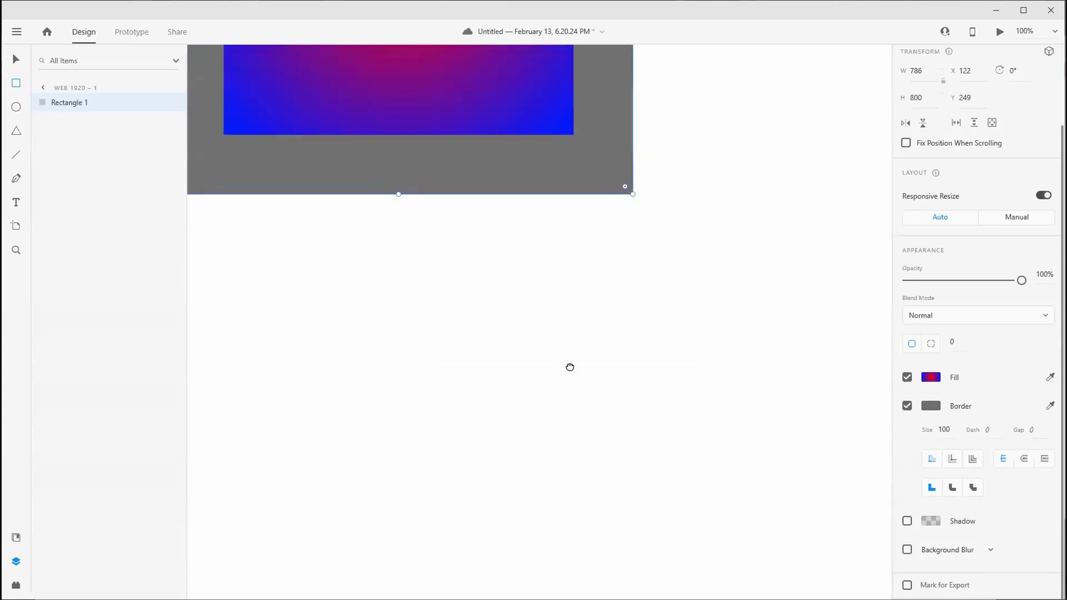
left_click_drag(570, 367, 634, 513)
key("ctrl+minus")
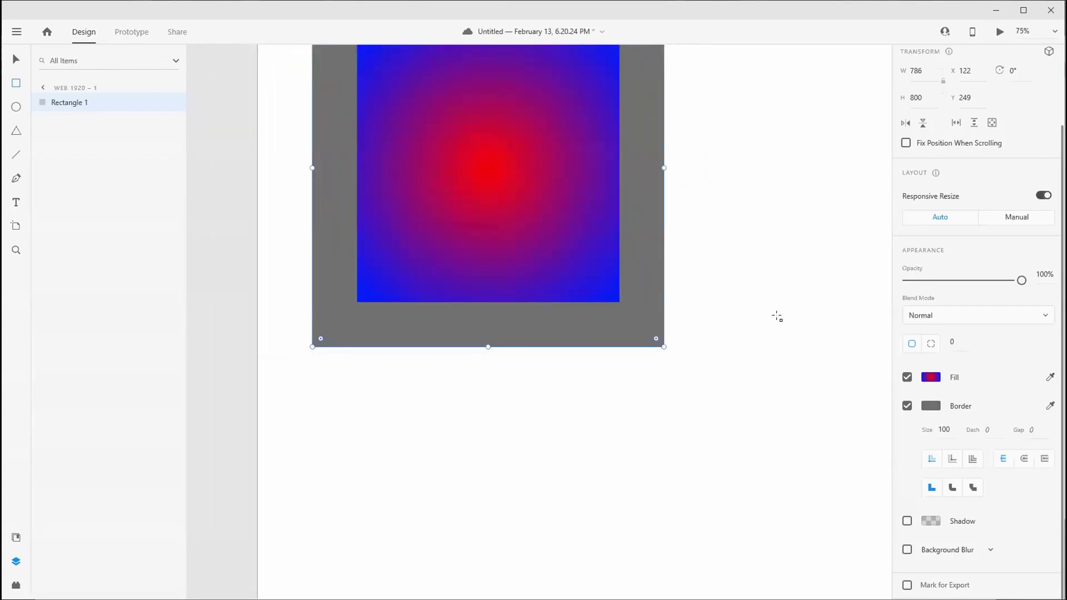
Change the rectangle's border colour to black and its border size to 50
left_click(946, 430)
left_click(956, 412)
left_click(809, 415)
left_click(947, 429)
type("50")
key("Return")
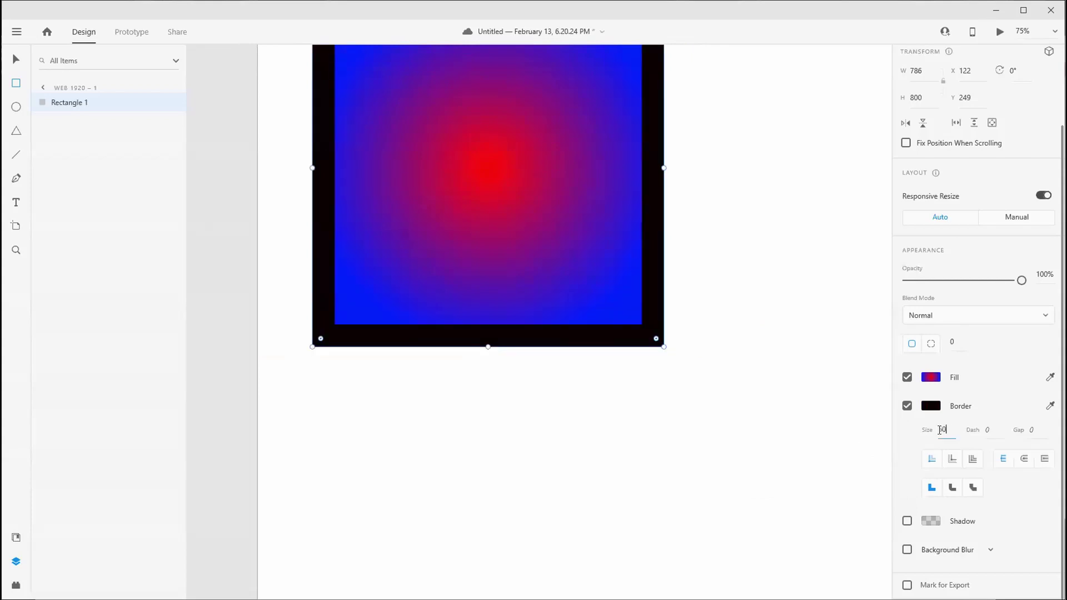
Make the rectangle's border dashed with a dash of 20 and a gap of 50
left_click(983, 430)
double_click(990, 429)
type("20")
key("Return")
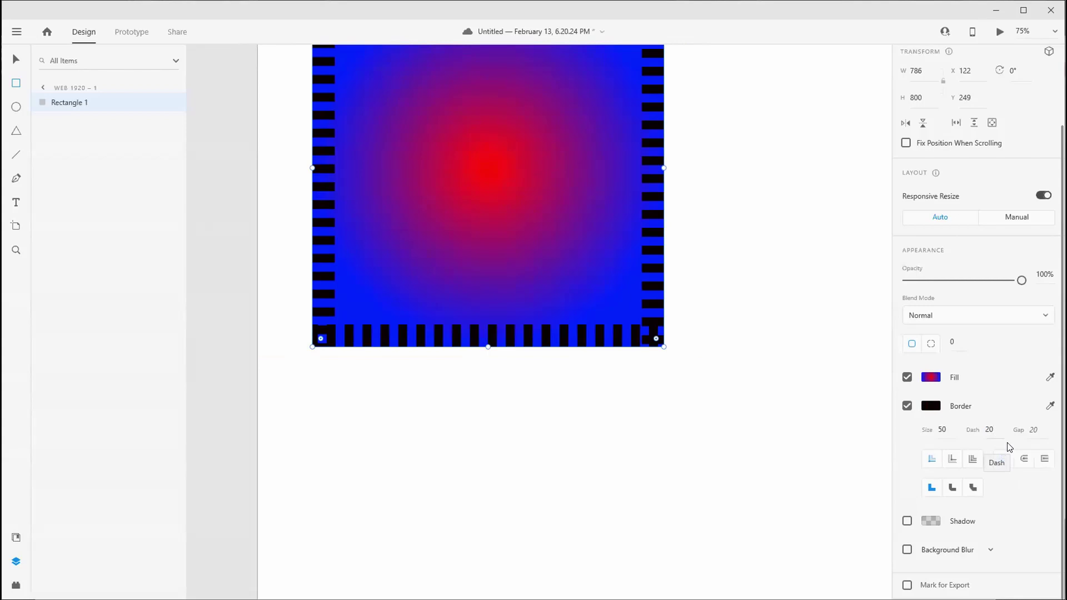
double_click(1034, 430)
key("shift+Up")
type("20")
key("Return")
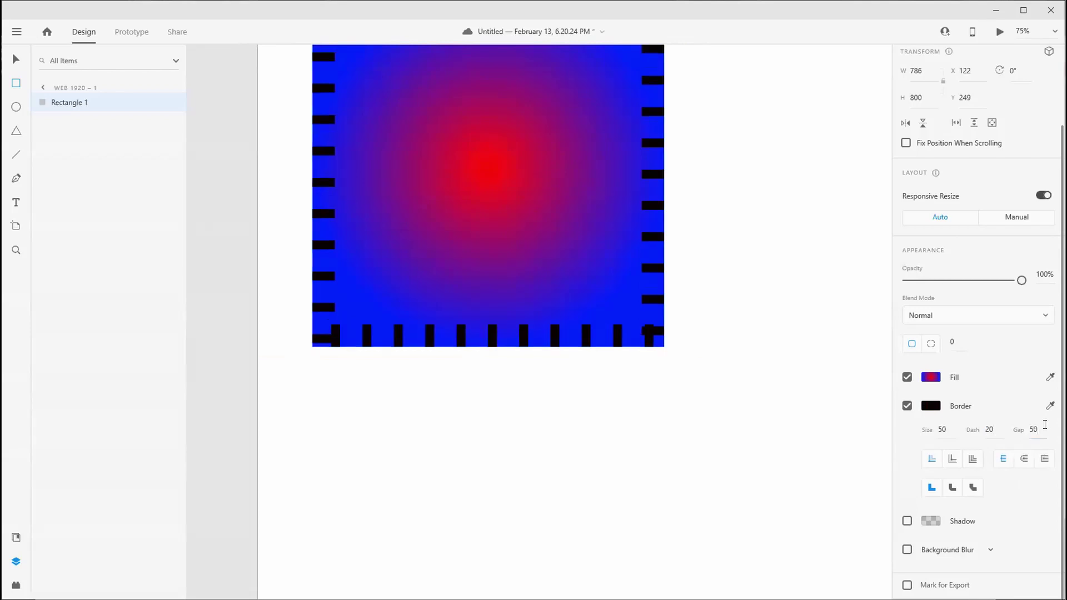
Try the outer stroke alignment on the rectangle's dashed border and set it to center stroke
scroll(751, 337, "up", 5)
scroll(750, 336, "left", 1)
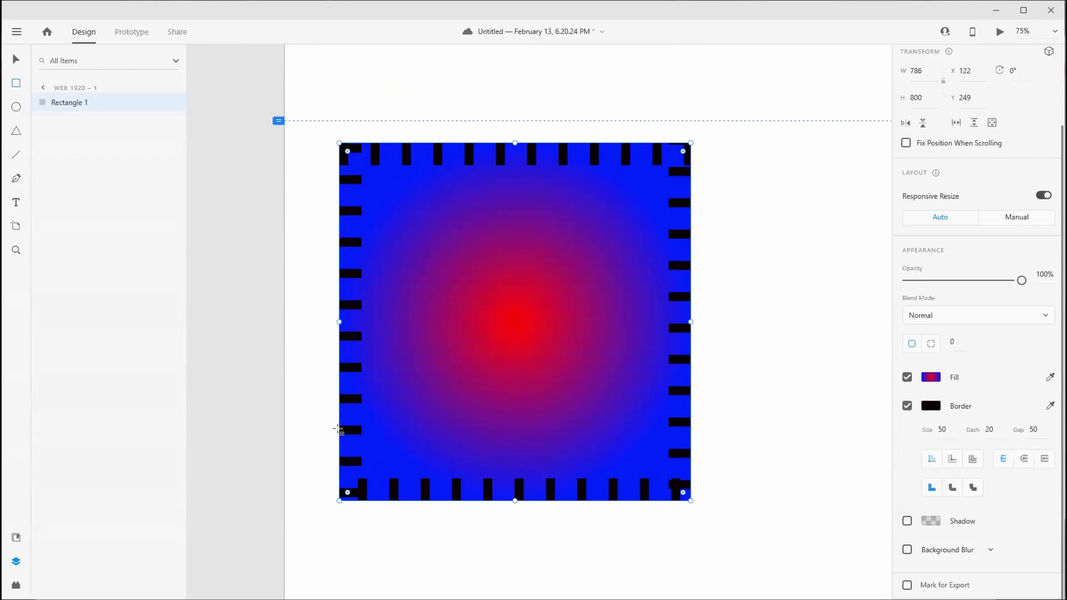
left_click(949, 458)
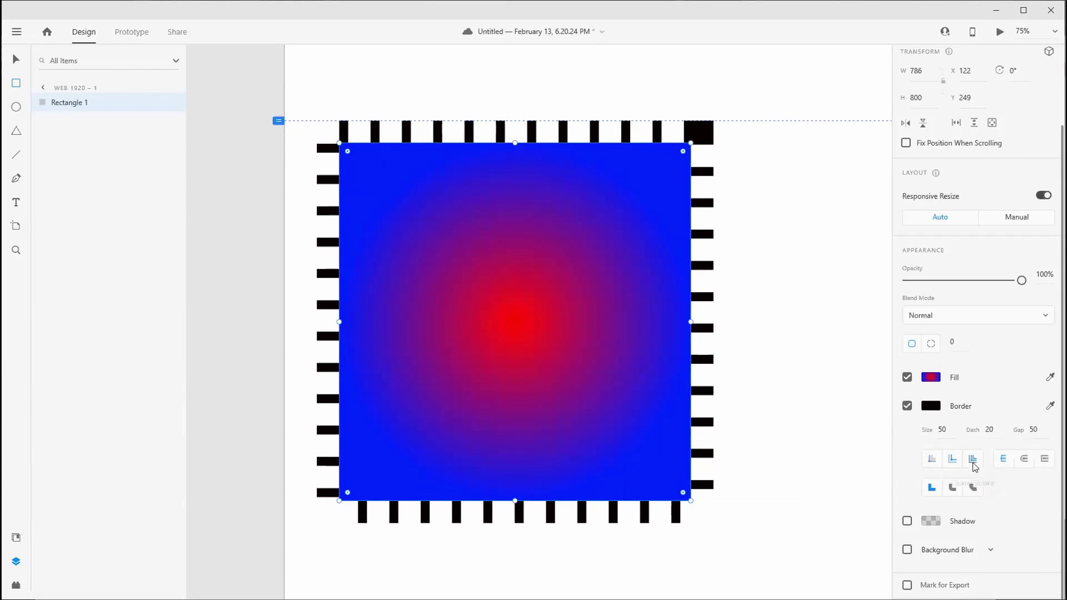
left_click(953, 459)
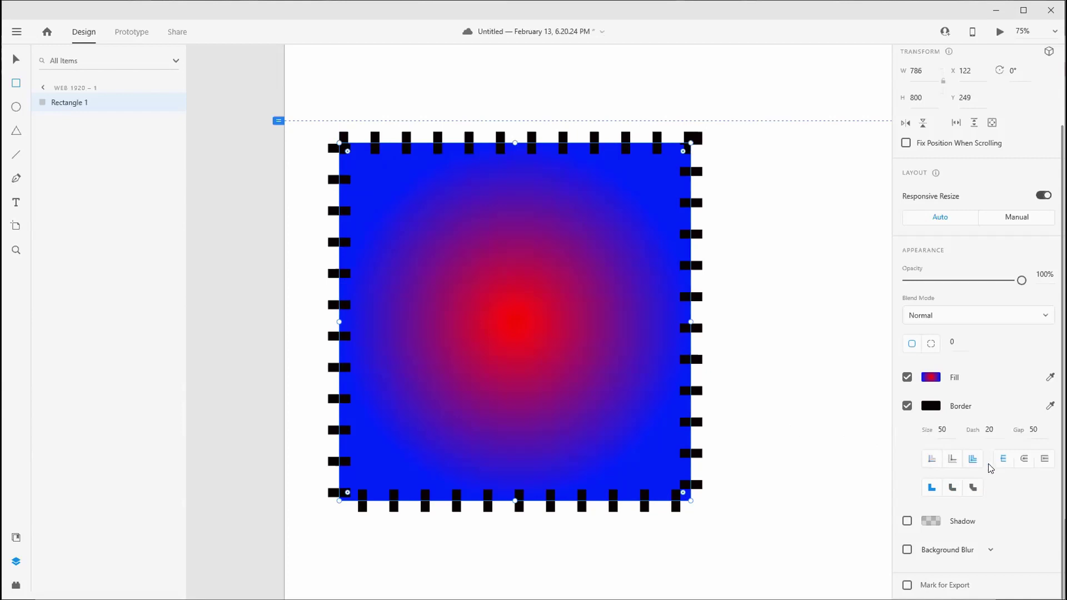
Compare the miter, round and bevel joins on the rectangle's border and apply the round join
left_click(952, 488)
left_click(973, 487)
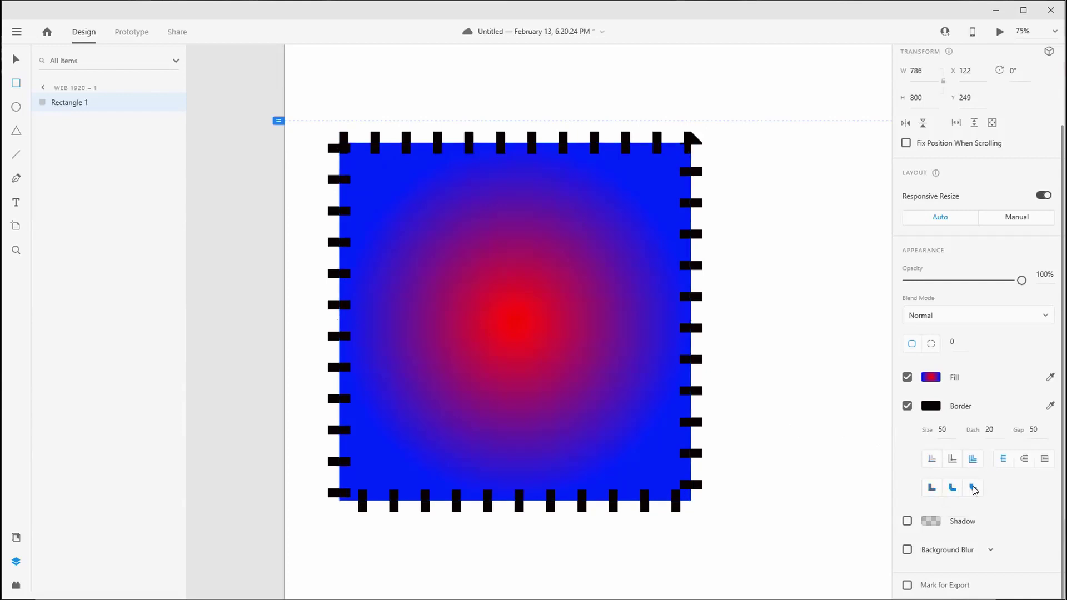
left_click(952, 491)
left_click(932, 488)
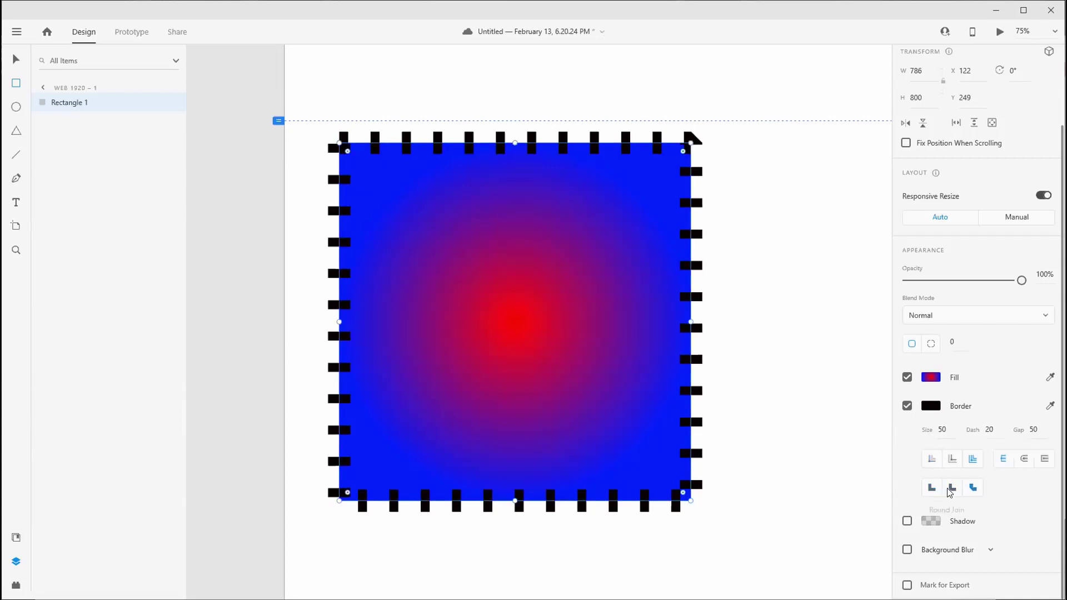
left_click(953, 488)
Try the projecting and round caps on the border dashes and restore the butt cap
left_click(1044, 460)
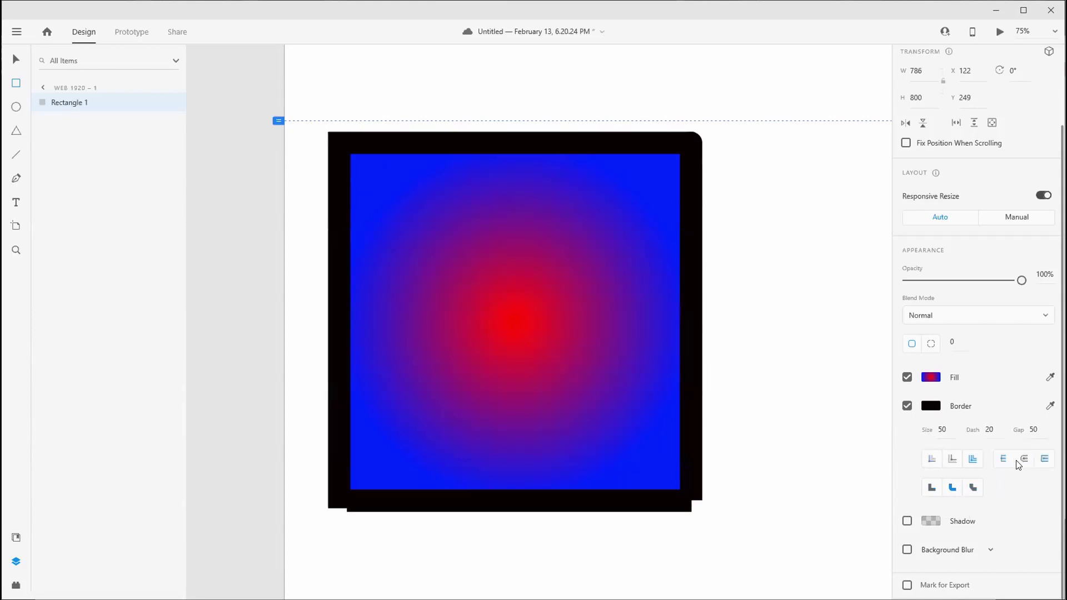
left_click(1019, 461)
left_click(1004, 461)
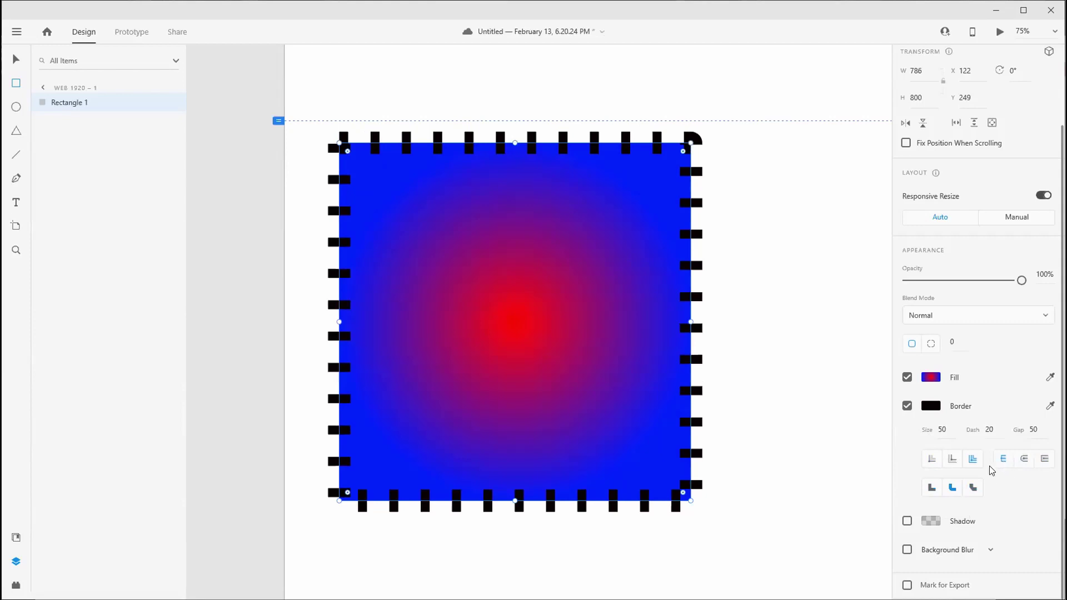
scroll(1012, 351, "up", 3)
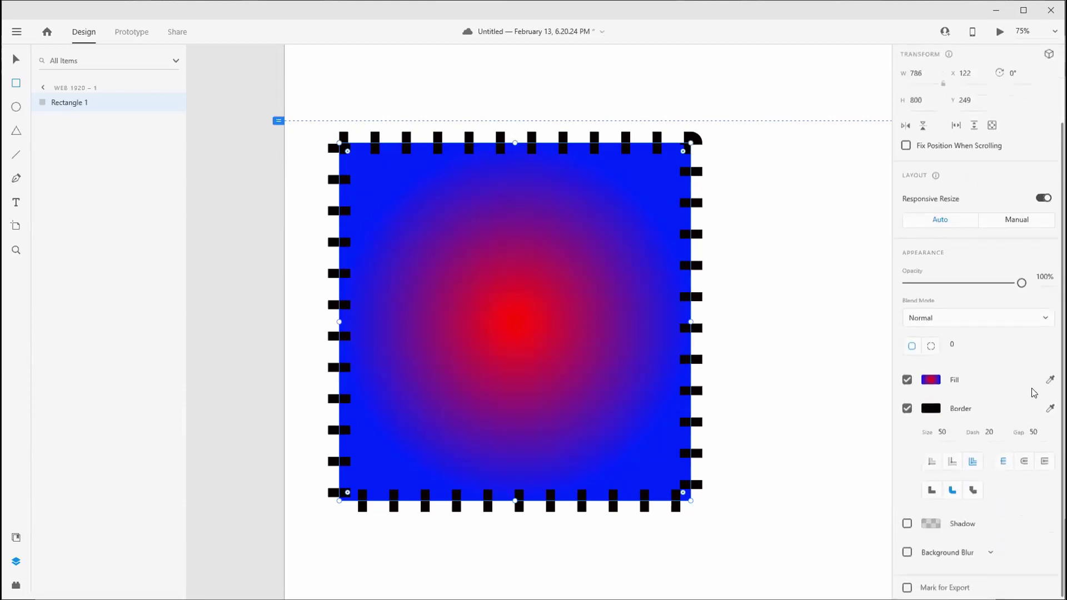
Turn on the rectangle's shadow and pick a near-black shadow color at 16% opacity
left_click(907, 521)
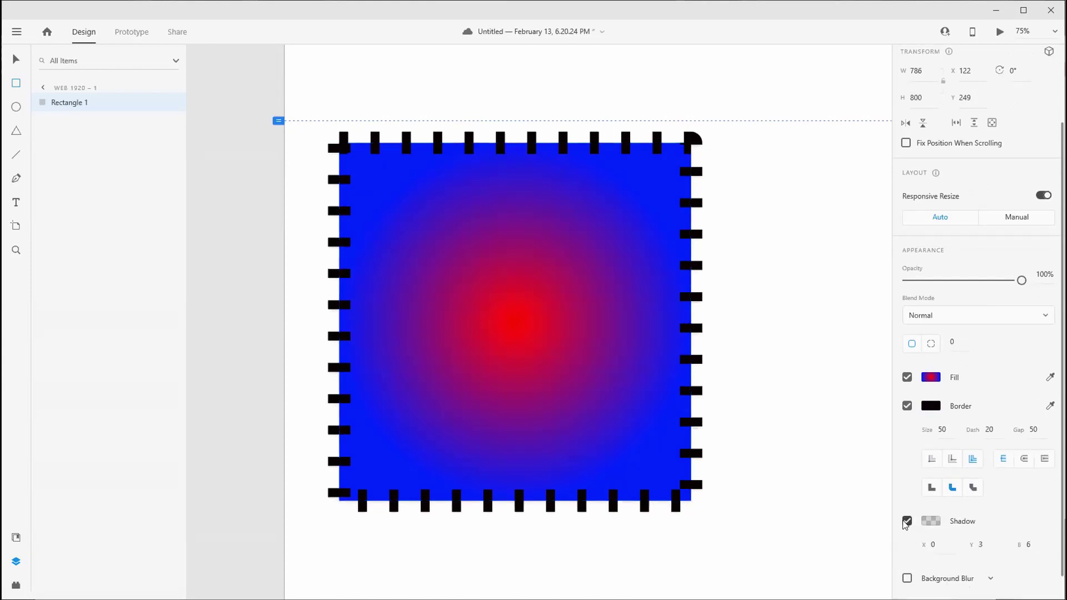
left_click(931, 521)
left_click_drag(840, 506, 845, 532)
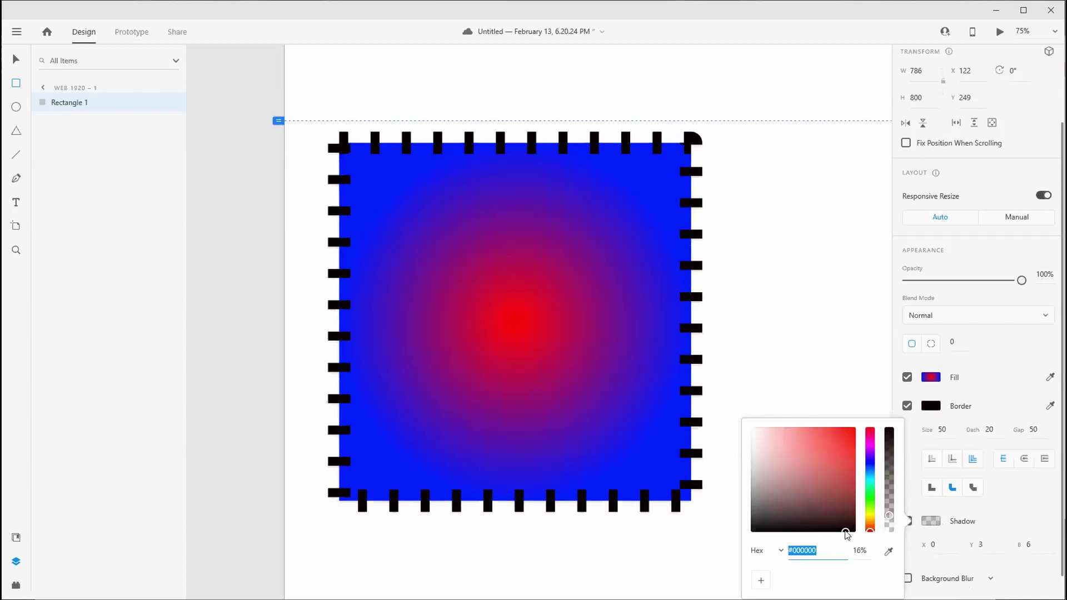
scroll(757, 262, "down", 3)
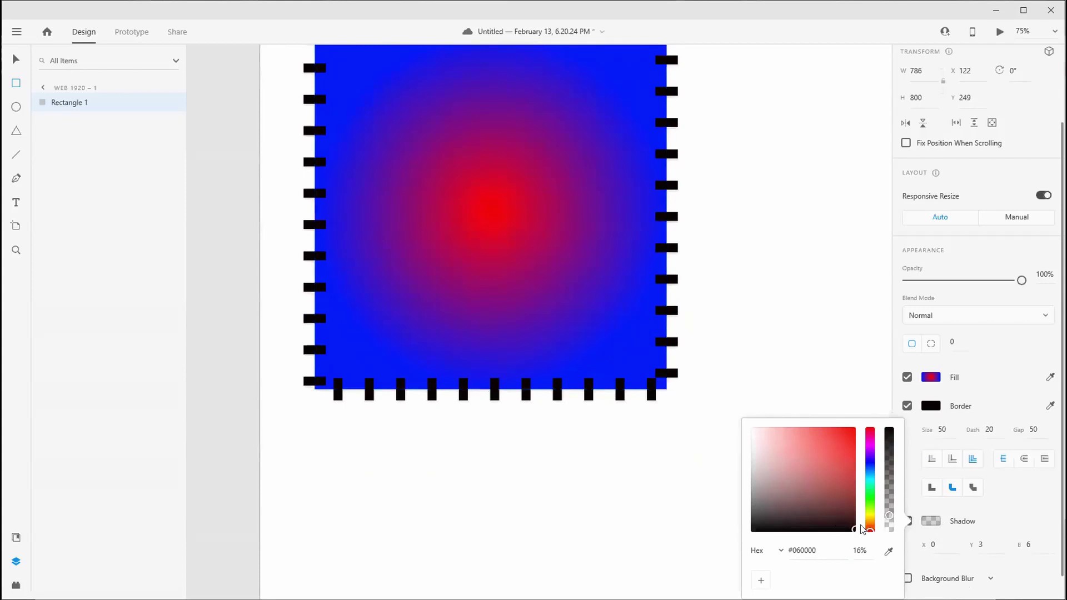
left_click(812, 376)
scroll(1025, 504, "down", 1)
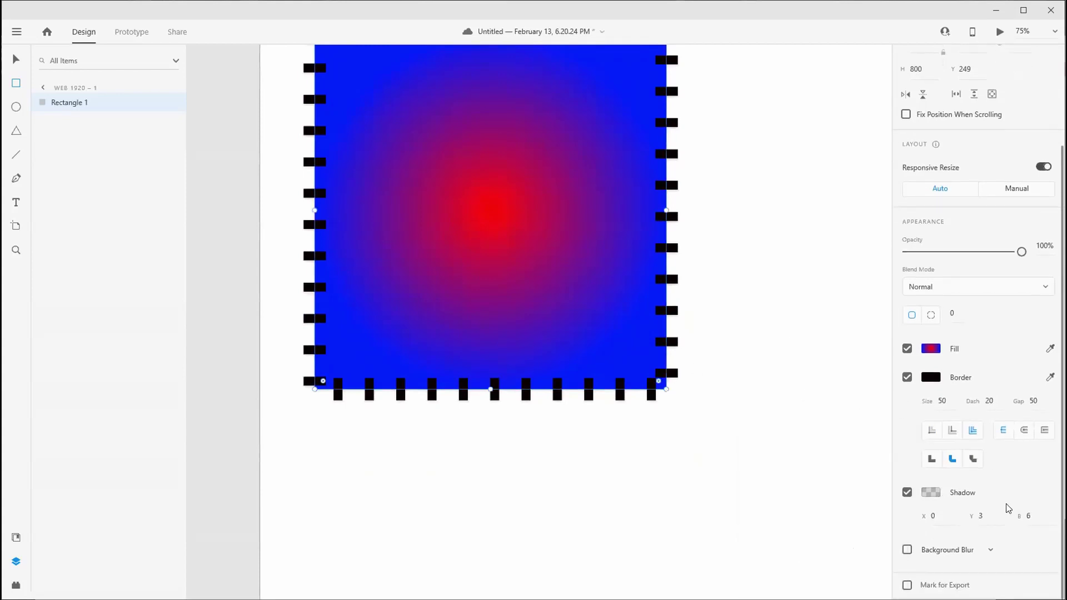
Try a blur of 20 on the rectangle's shadow and set it to 30
left_click(939, 516)
left_click(984, 516)
left_click(1029, 519)
type("20")
key("Return")
left_click(953, 514)
left_click(1044, 513)
type("30")
key("Return")
Change the rectangle's radial gradient fill to solid white, #FFFFFF
left_click(954, 351)
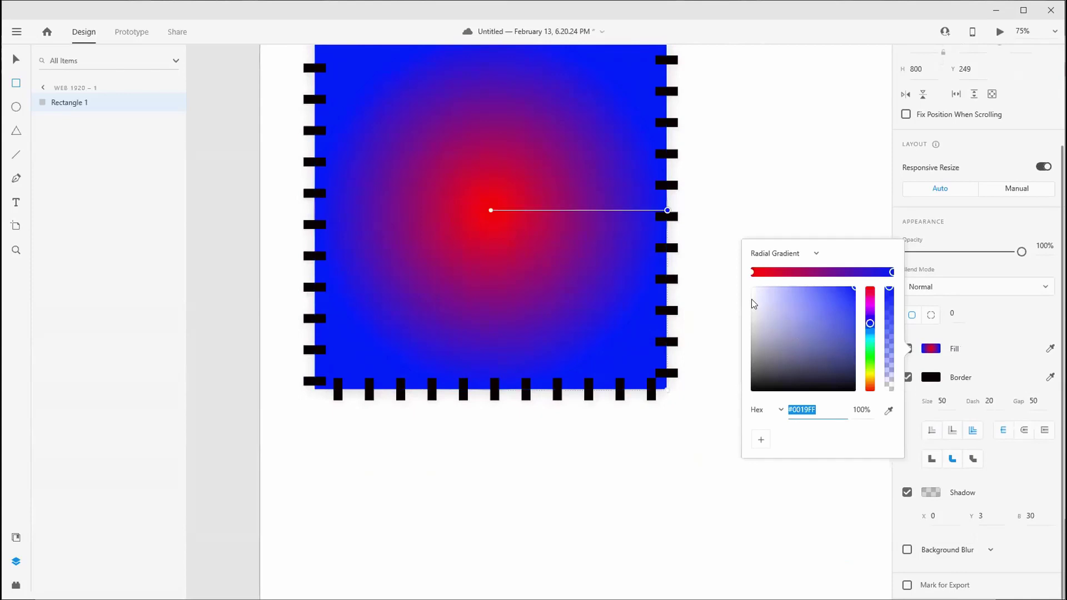
left_click_drag(753, 303, 725, 257)
left_click(781, 254)
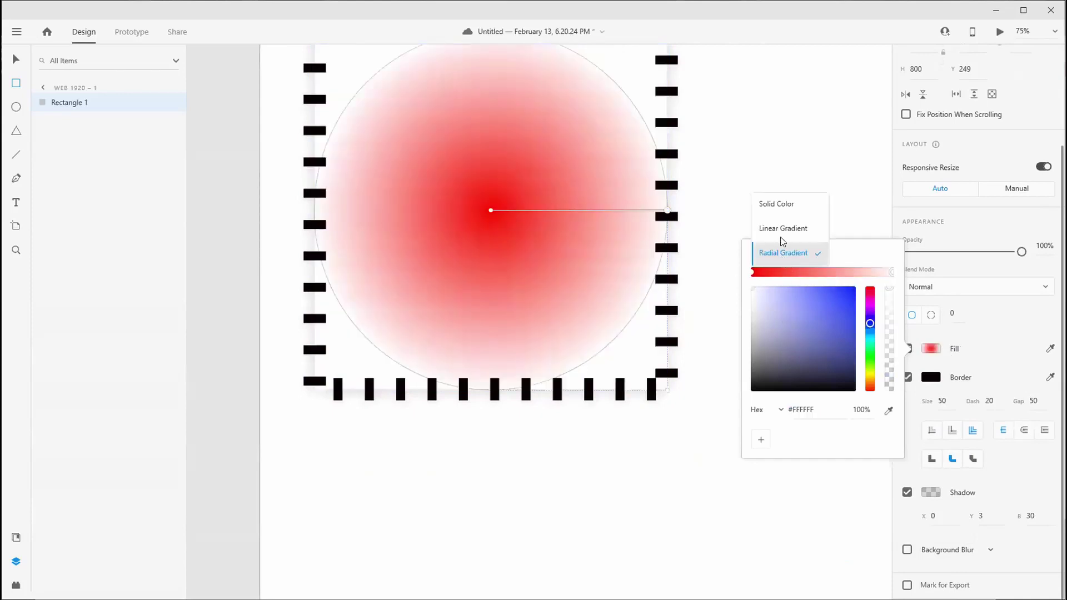
left_click(776, 204)
left_click_drag(786, 280, 746, 278)
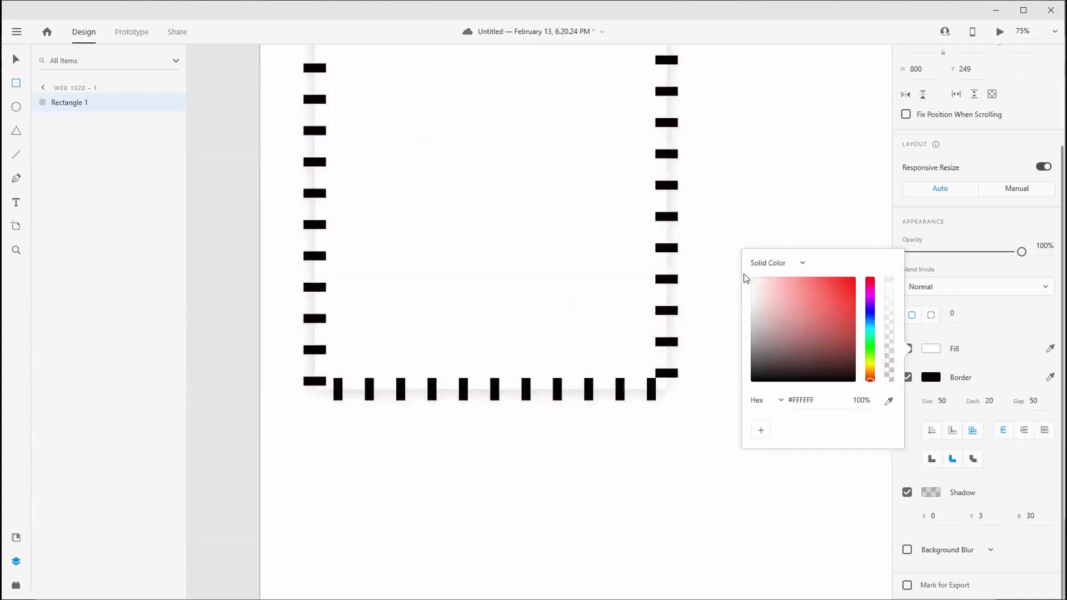
left_click(733, 336)
scroll(716, 445, "up", 3)
scroll(728, 455, "down", 2)
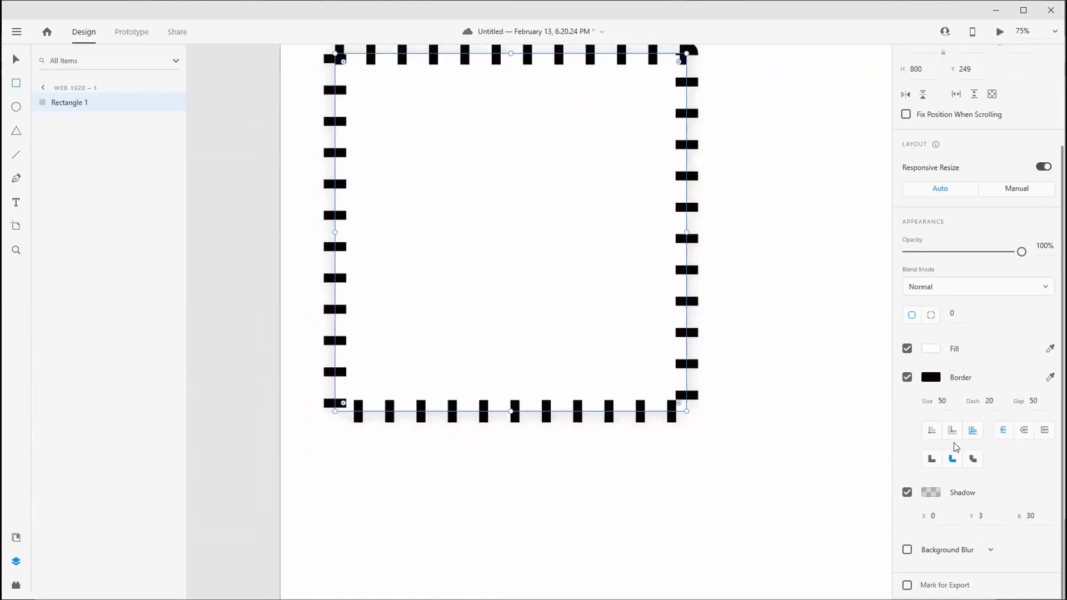
Turn off the rectangle's border and inspect the shadow around its edges up close
left_click(907, 377)
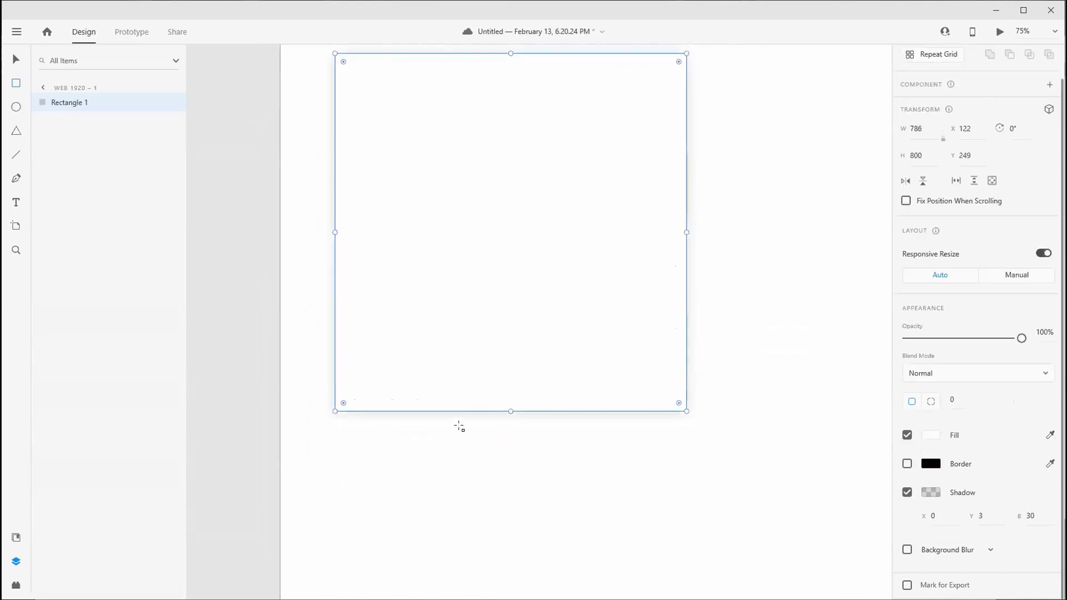
key("ctrl+1")
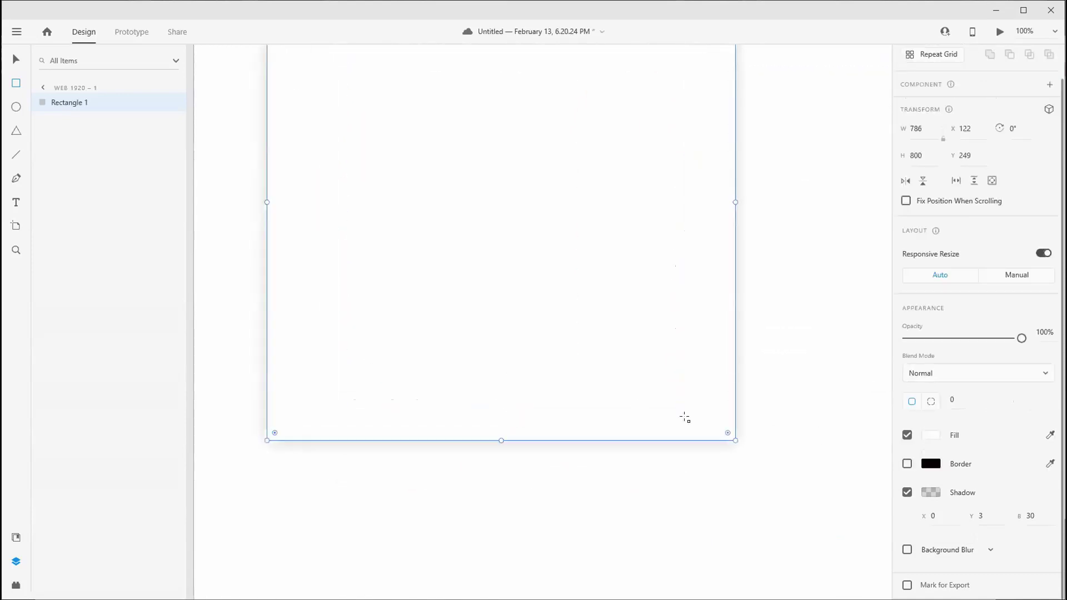
scroll(764, 422, "down", 3)
key("ctrl+equal")
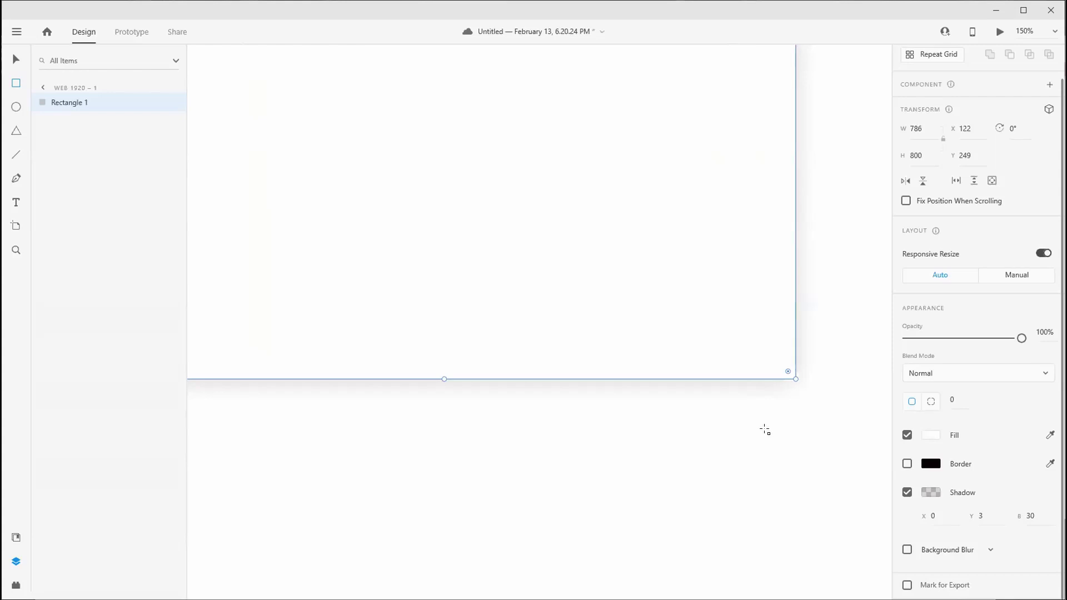
key("ctrl+minus")
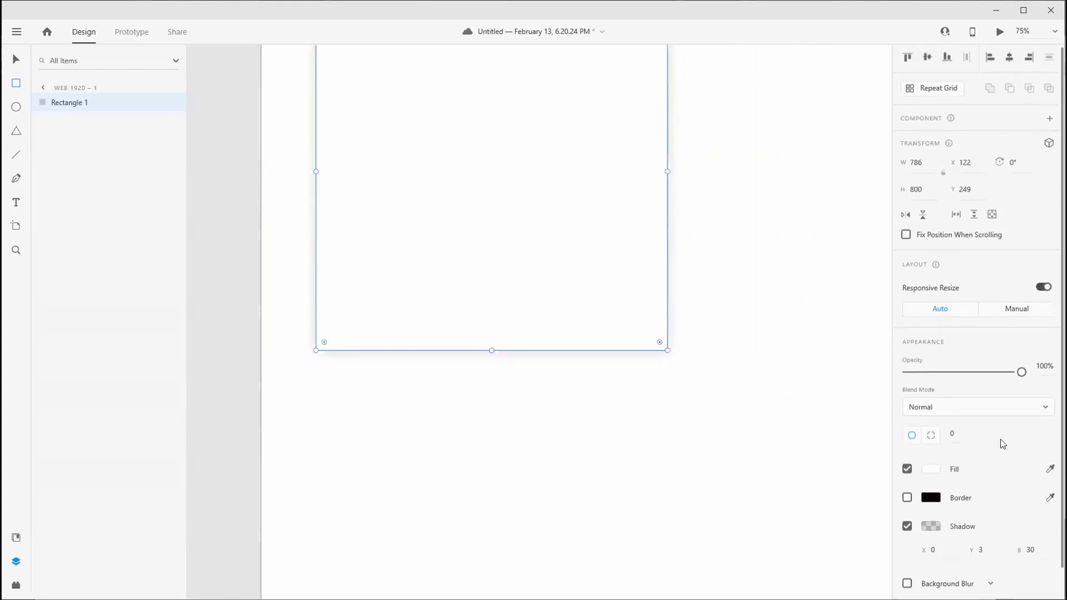
Try the background blur on the white rectangle and change its solid fill to blue
scroll(944, 545, "down", 1)
left_click(907, 550)
left_click(907, 550)
left_click(931, 436)
left_click(813, 398)
left_click(851, 381)
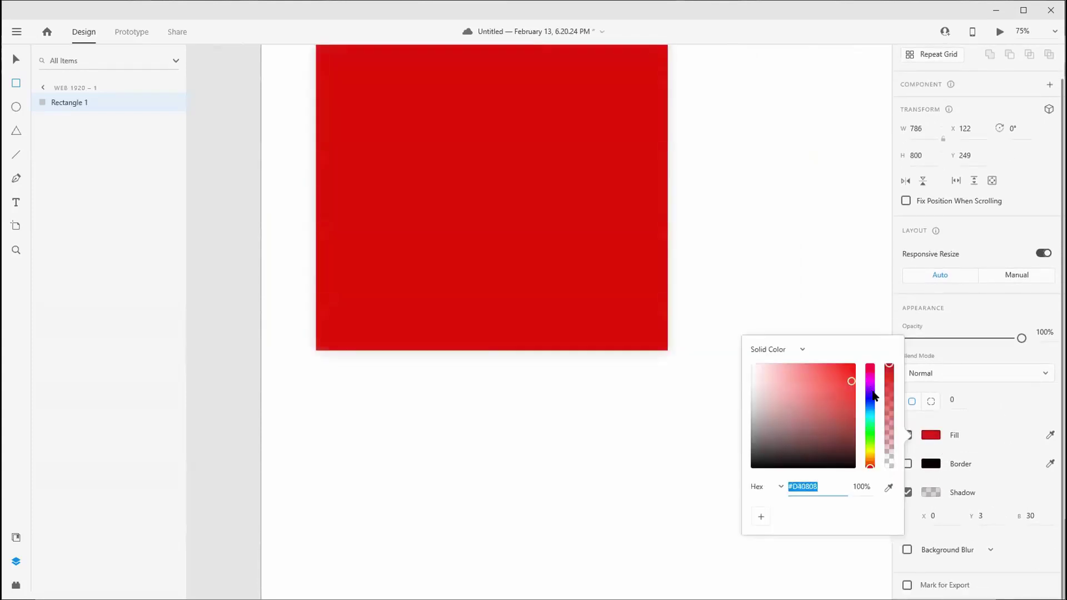
left_click(872, 396)
Turn on the blue rectangle's background blur and set its amount to 38, brightness to 16 and opacity to 51%
left_click(906, 549)
left_click(907, 549)
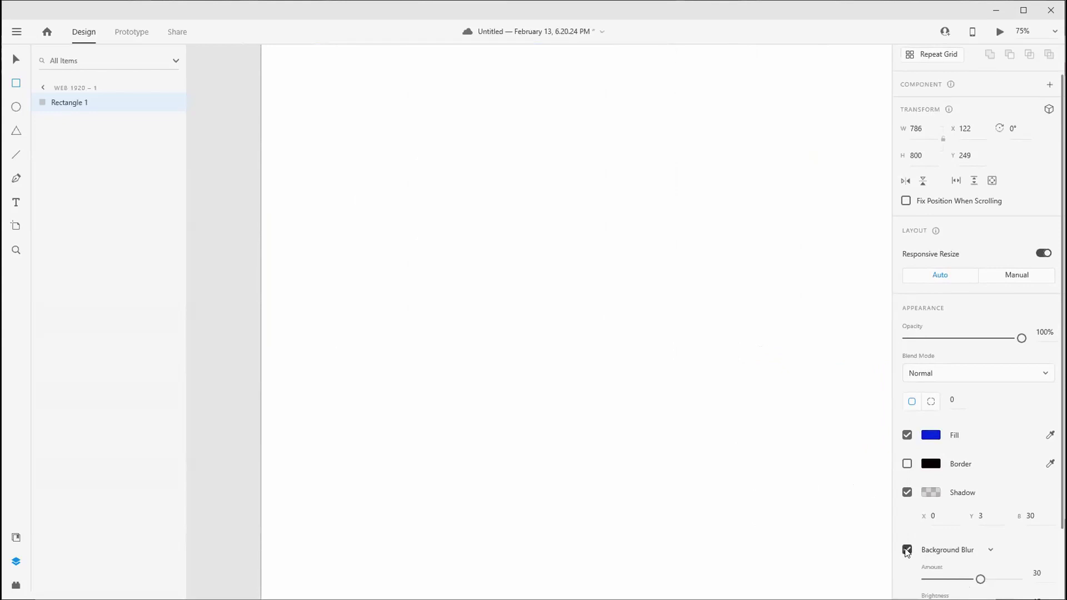
left_click_drag(980, 579, 1004, 579)
left_click(990, 549)
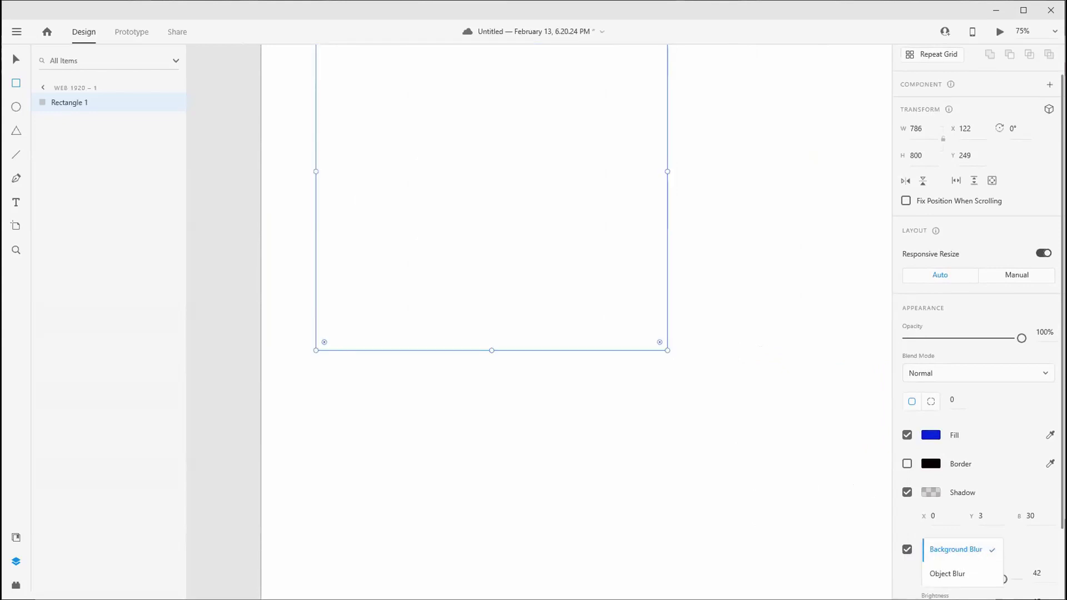
left_click(990, 549)
scroll(978, 500, "down", 2)
left_click_drag(926, 550, 973, 550)
scroll(755, 519, "left", 2)
scroll(754, 544, "up", 2)
left_click_drag(1002, 493, 1036, 489)
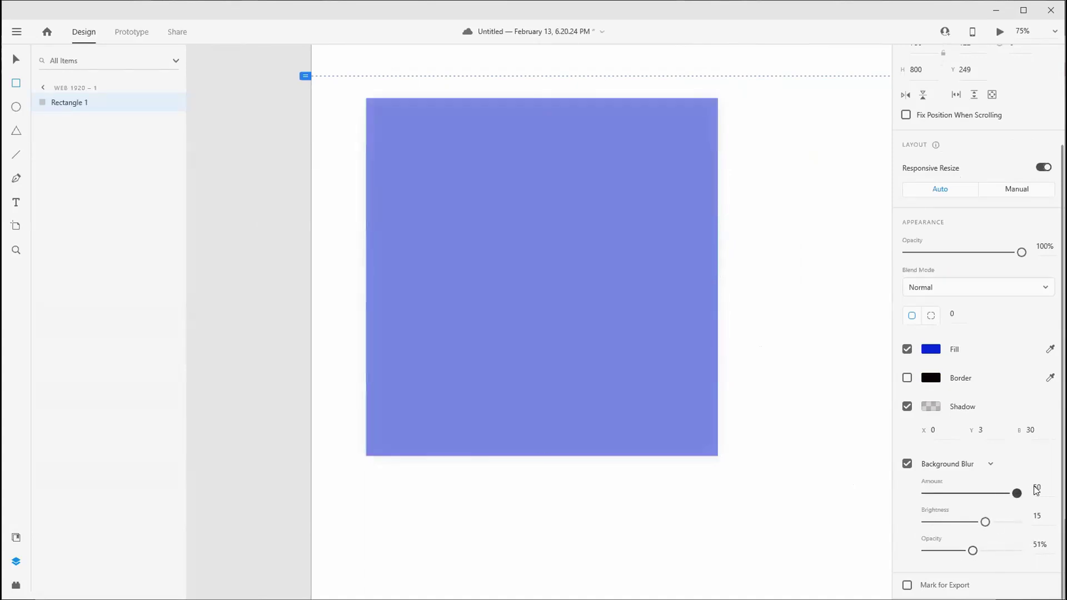
left_click_drag(984, 521, 995, 494)
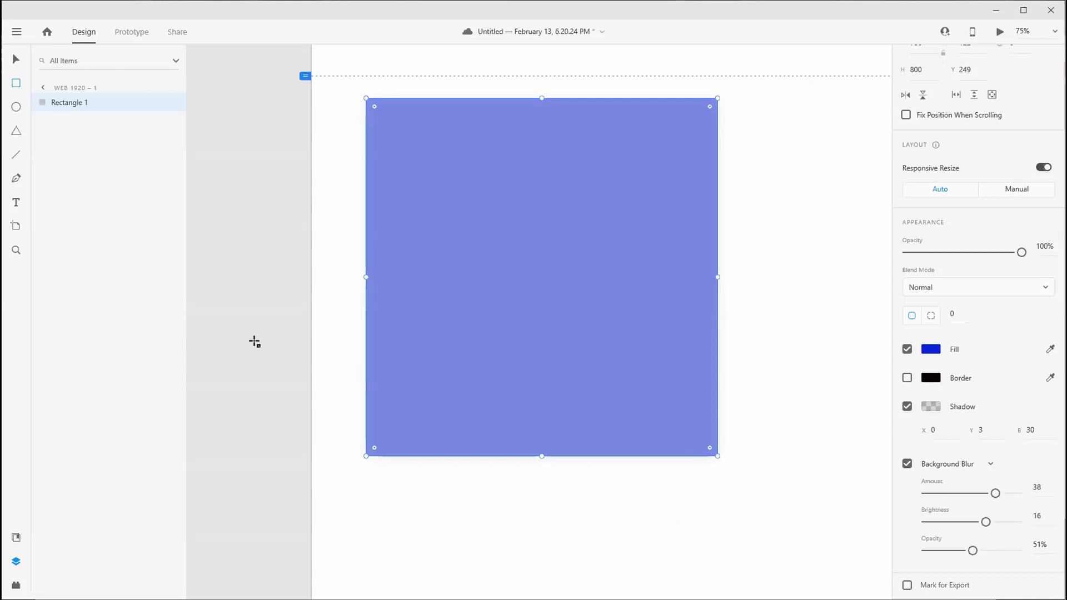
Draw an ellipse about 432 by 481 to the right of the rectangle and a triangle about 392 by 337 beneath the ellipse
scroll(370, 222, "right", 5)
key("e")
left_click_drag(606, 137, 821, 360)
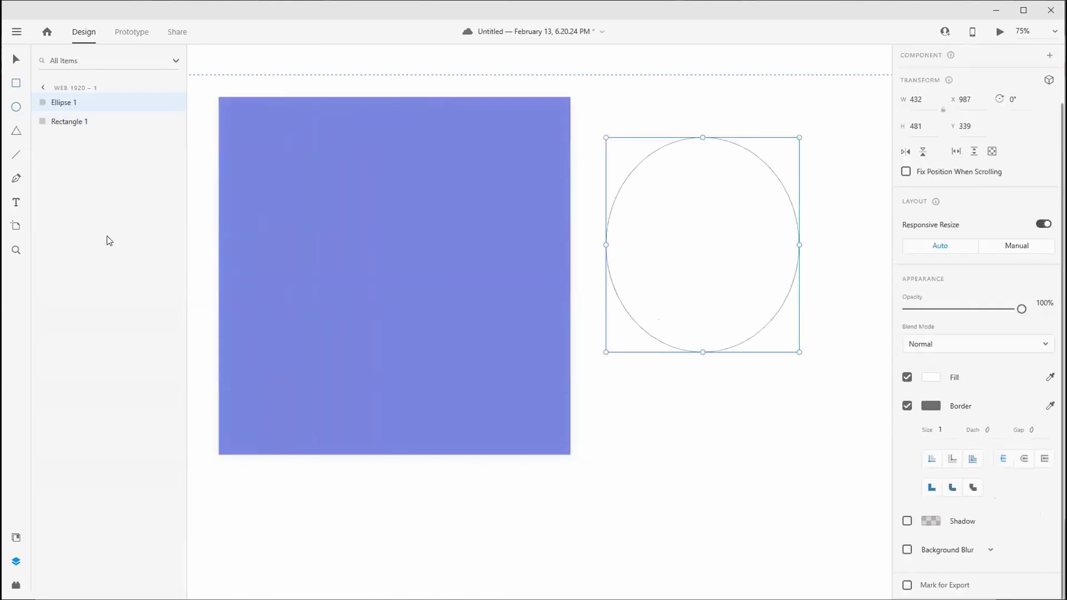
left_click(13, 135)
left_click_drag(602, 383, 778, 535)
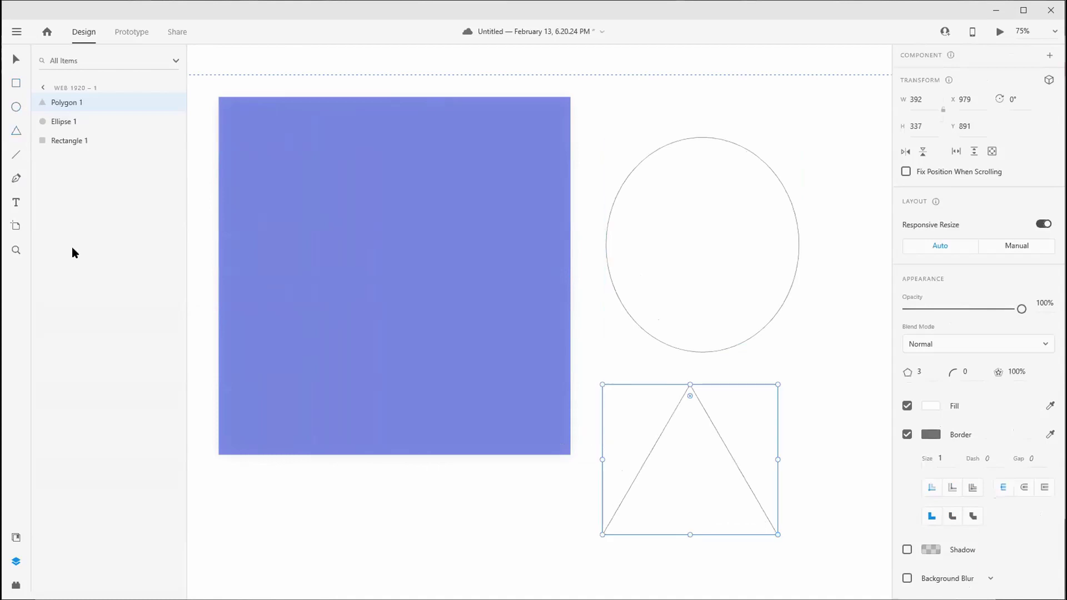
Draw a diagonal line about 564 by 543 across the rectangle's lower edge and set its border size to 5
left_click_drag(264, 493, 516, 251)
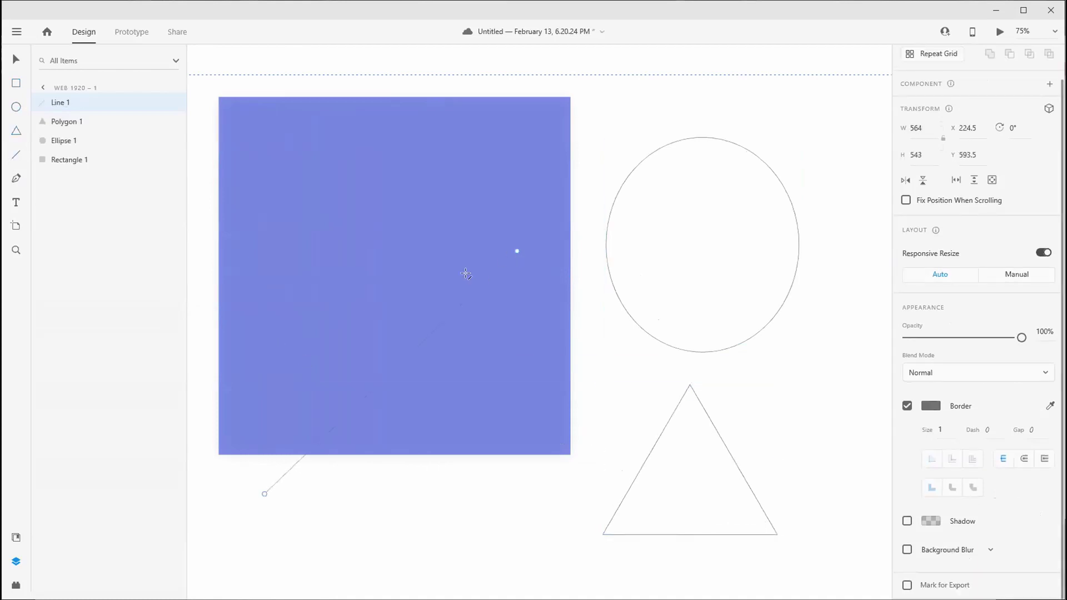
left_click(938, 429)
type("5")
key("Return")
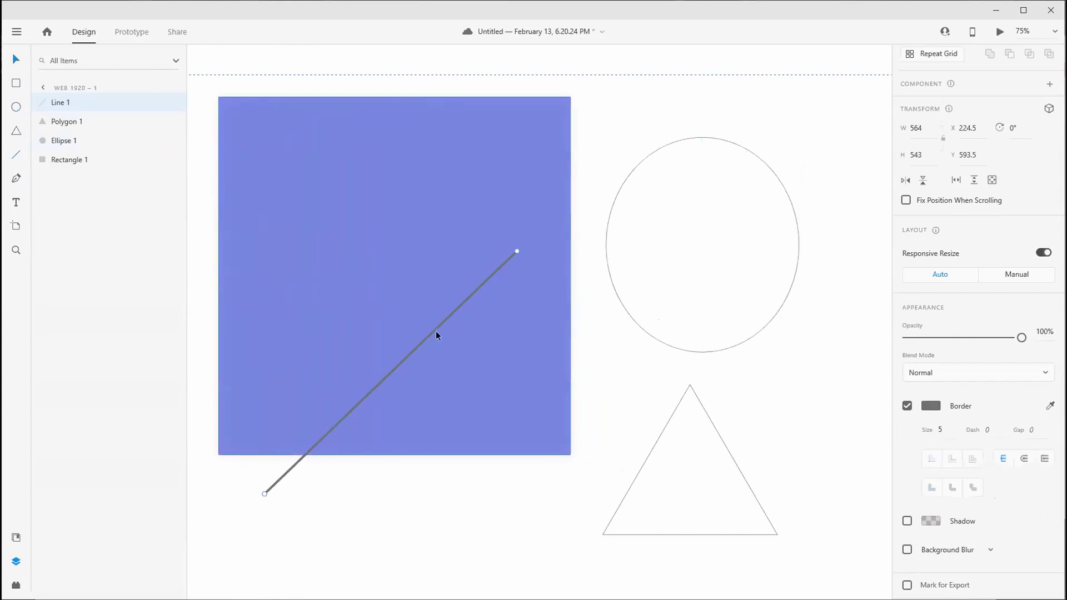
Fill the triangle with dark red and flip it vertically so it points downward
left_click(666, 442)
scroll(697, 443, "down", 2)
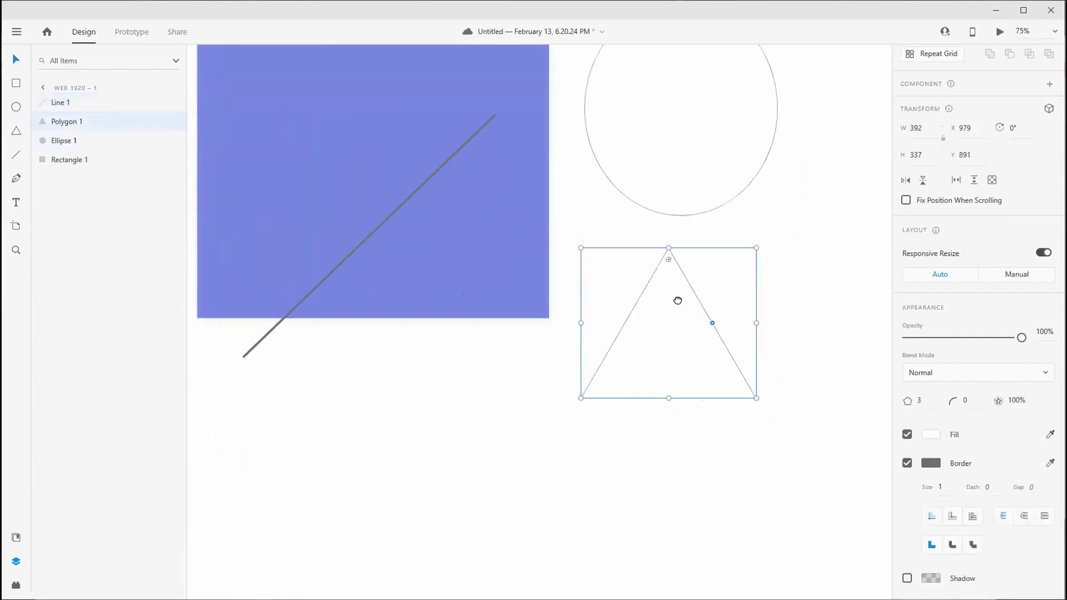
left_click(931, 434)
left_click_drag(828, 444, 850, 438)
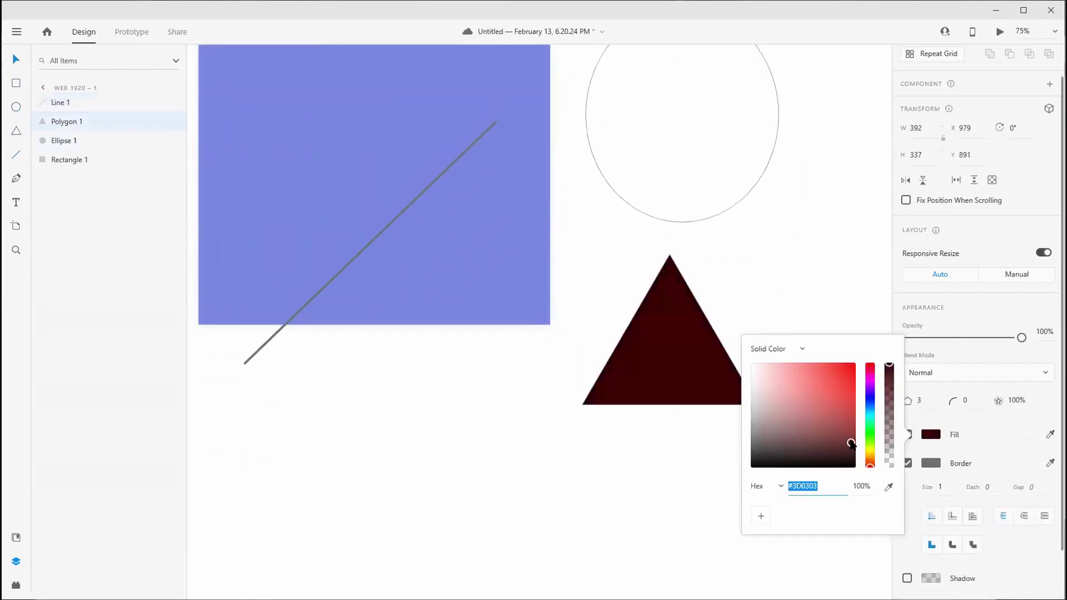
left_click(985, 217)
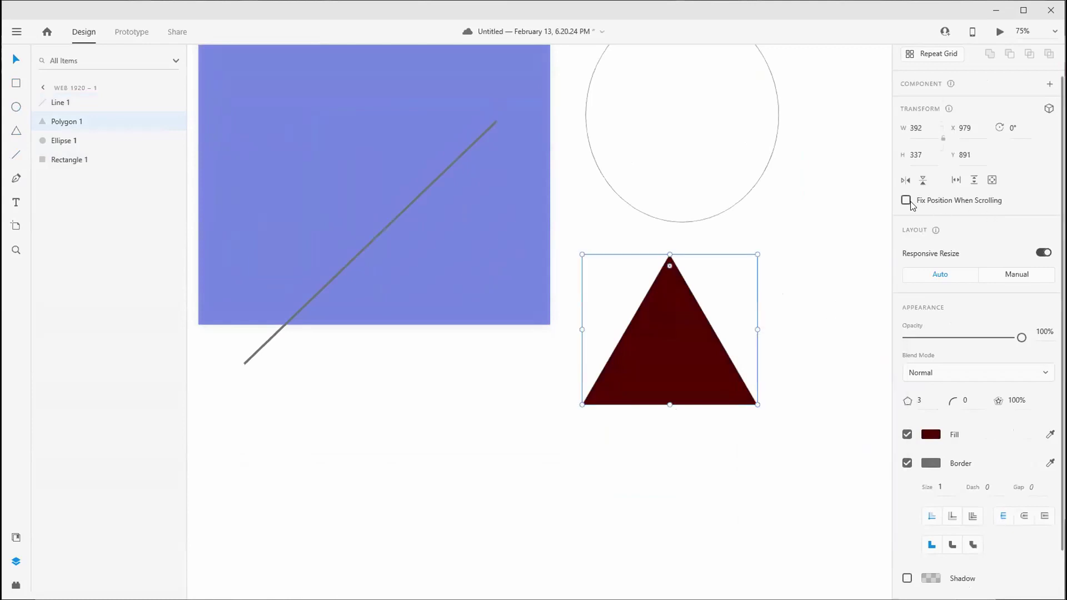
left_click(922, 183)
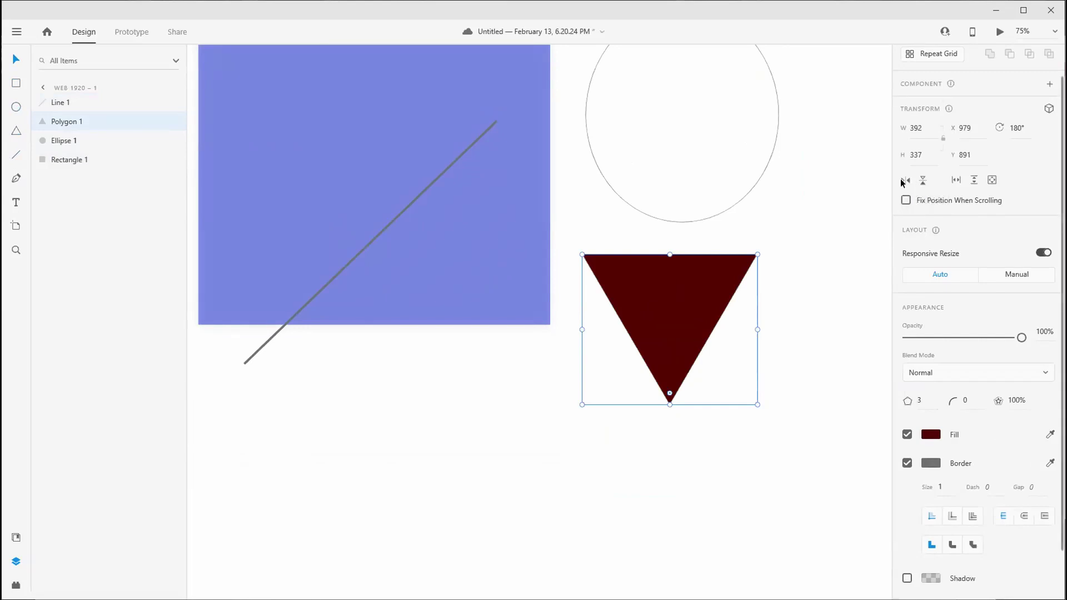
Draw a small triangle about 109 by 121 inside the dark red one and undo the stray extra polygon
left_click(18, 132)
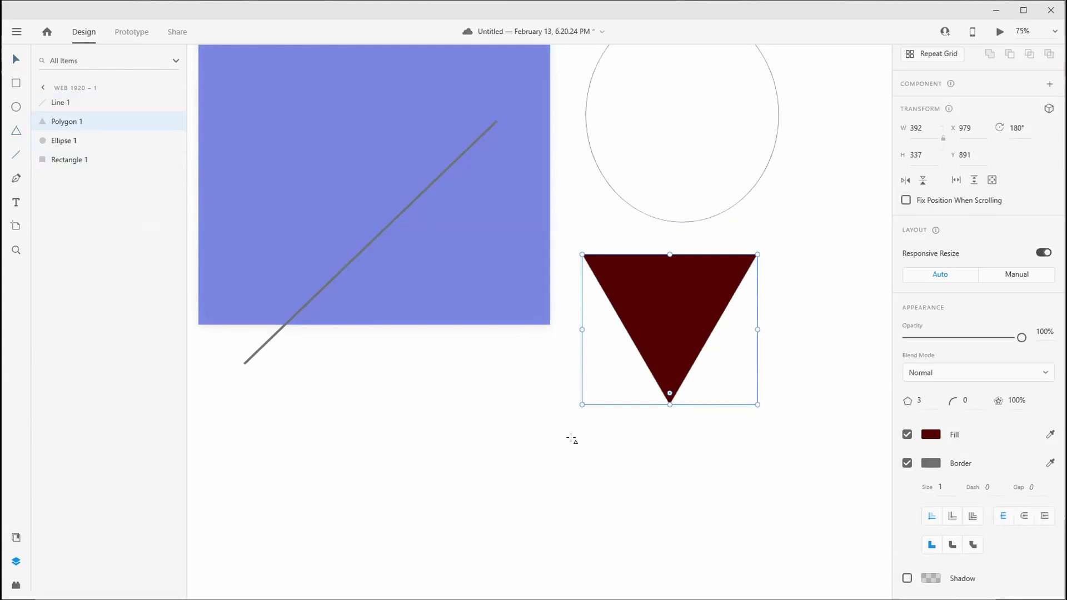
left_click(572, 439)
left_click_drag(628, 280, 657, 297)
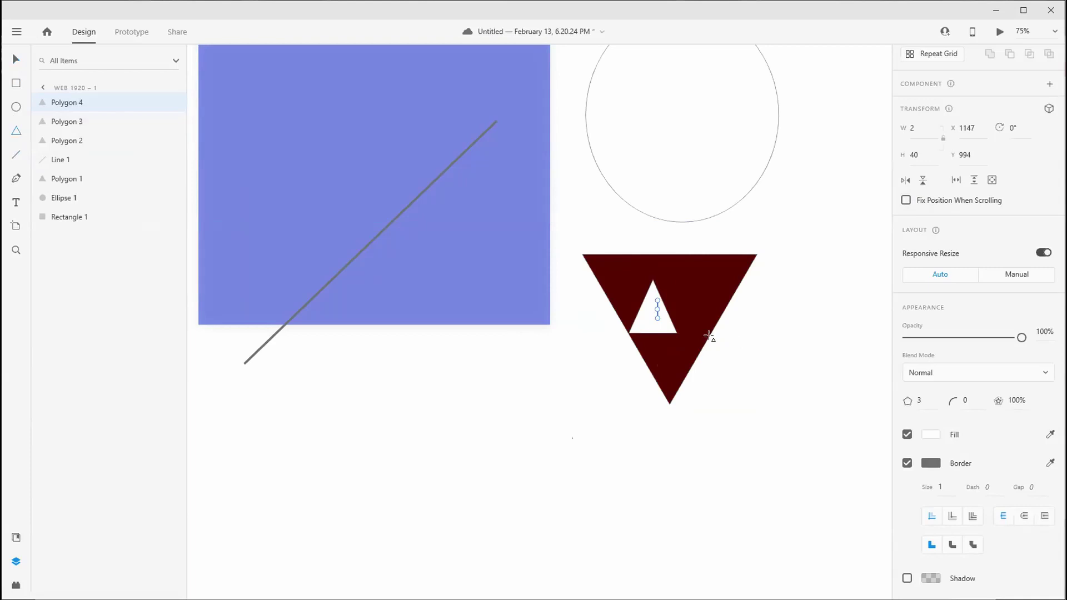
key("ctrl+z")
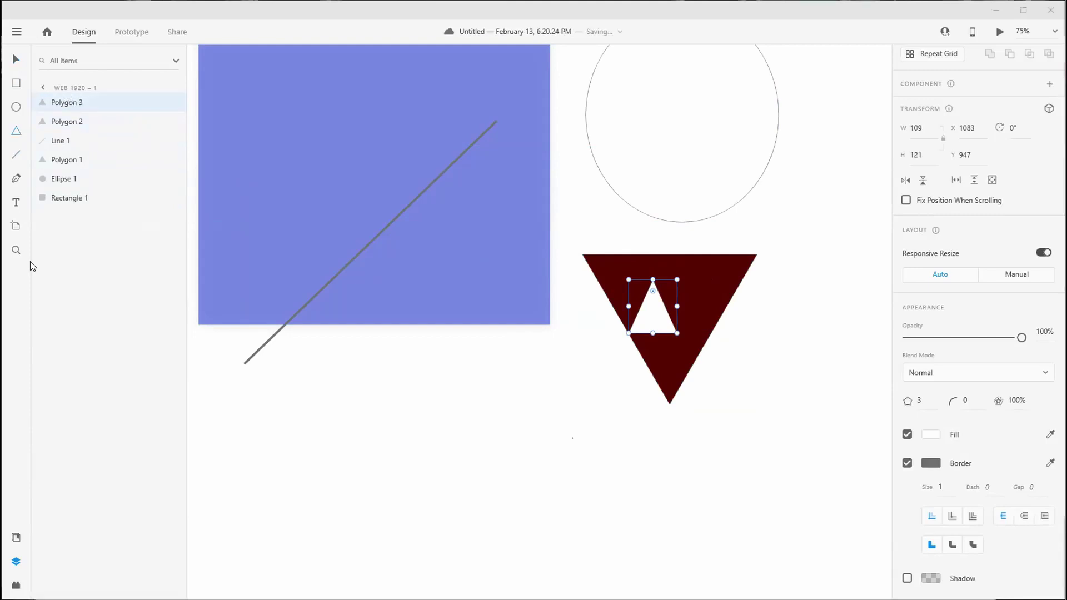
Glance at the document assets, return to the layers and delete the tiny stray Polygon 2
left_click(17, 537)
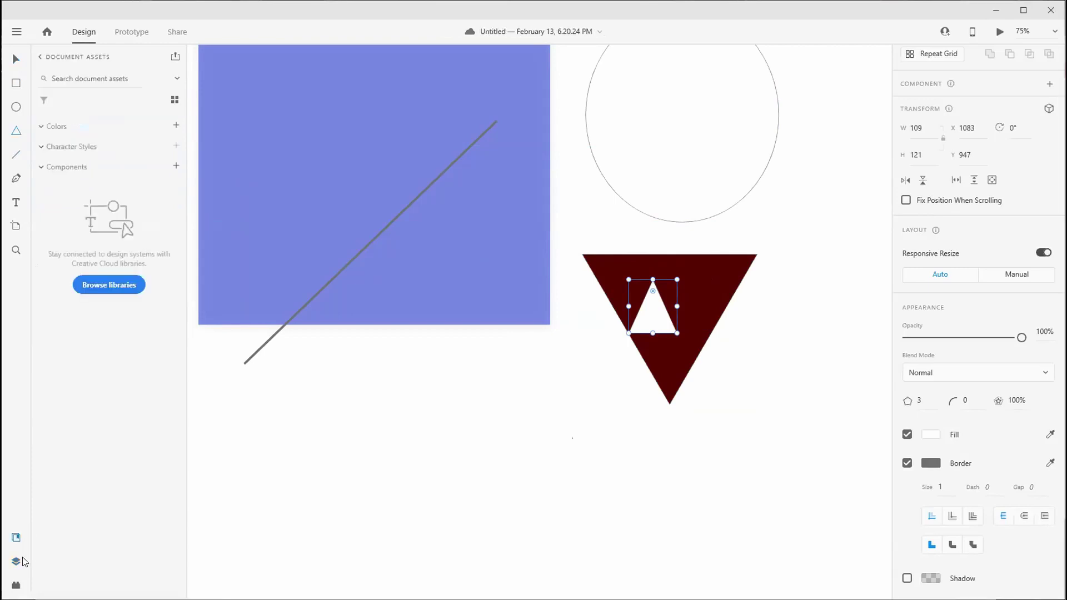
left_click(19, 562)
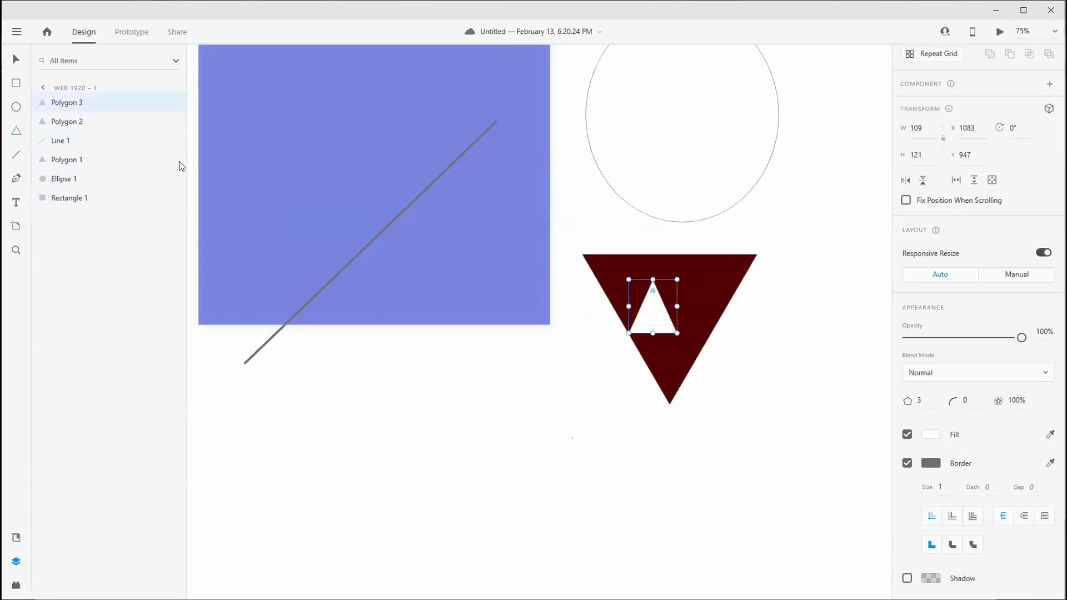
left_click(95, 122)
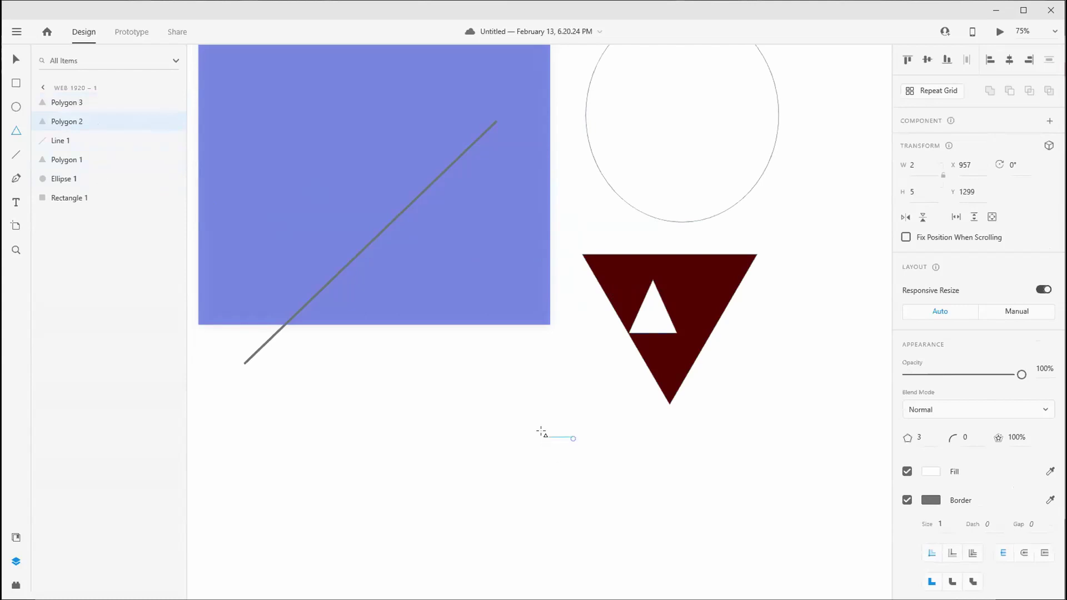
key("Delete")
Select the line, dark red triangle, ellipse, rectangle and small triangle layers in turn to locate each on the artboard
left_click(83, 122)
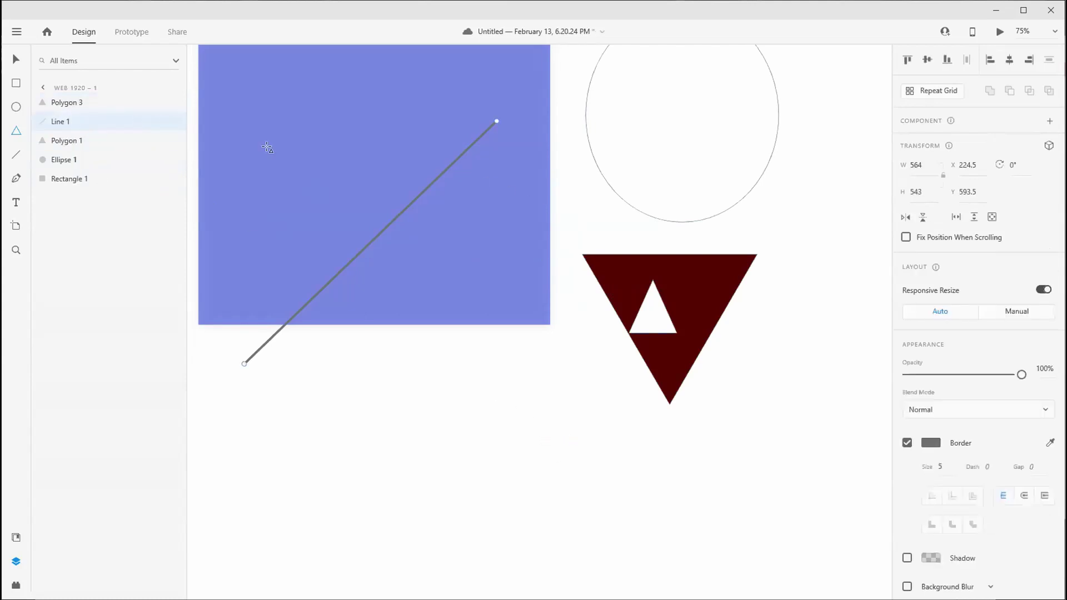
left_click(95, 142)
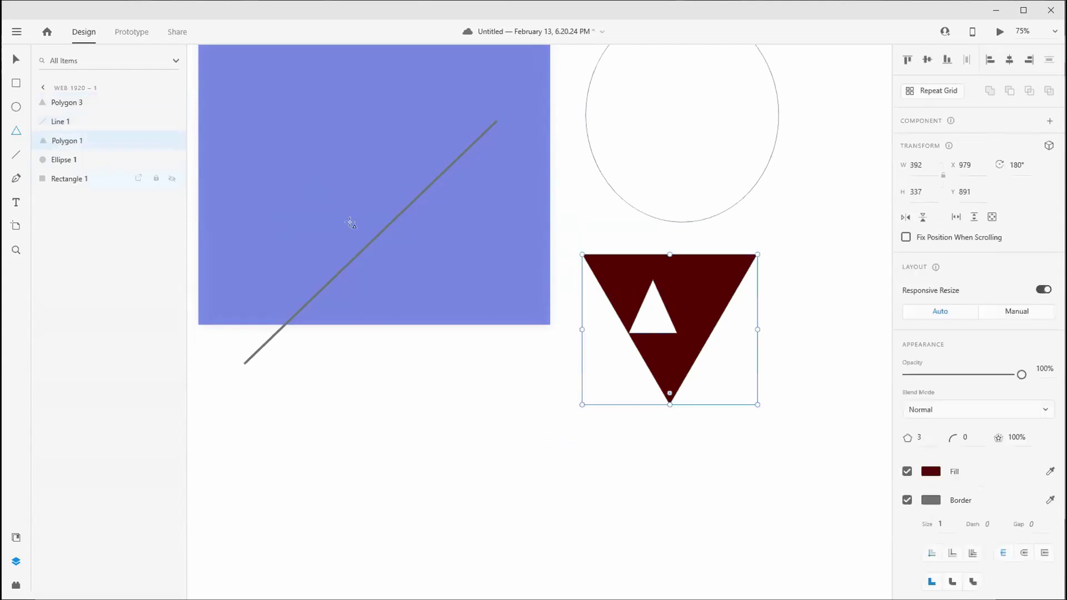
left_click(82, 159)
left_click(74, 179)
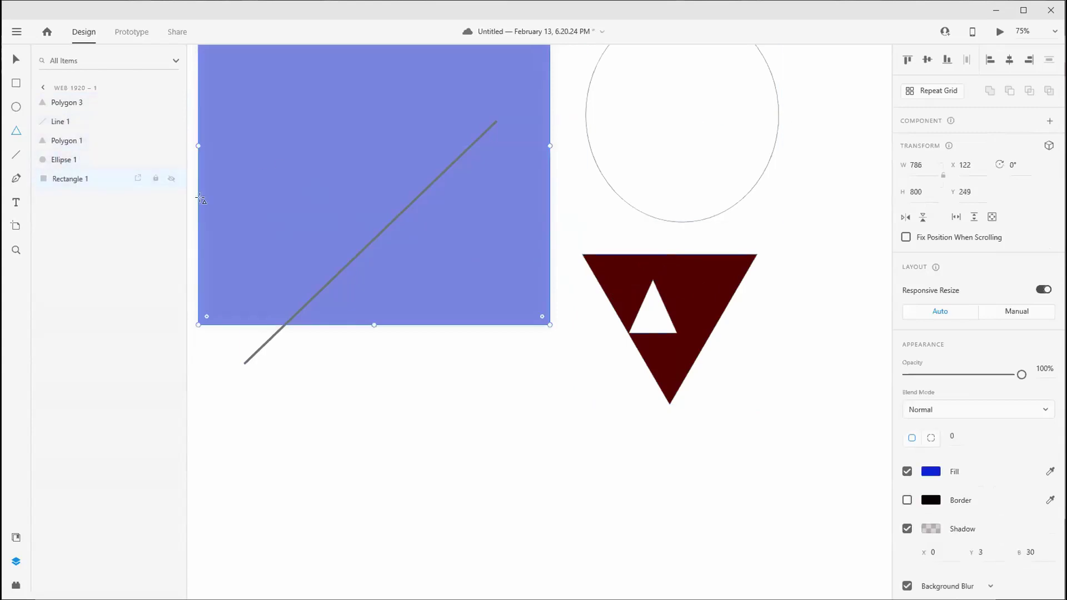
left_click(60, 102)
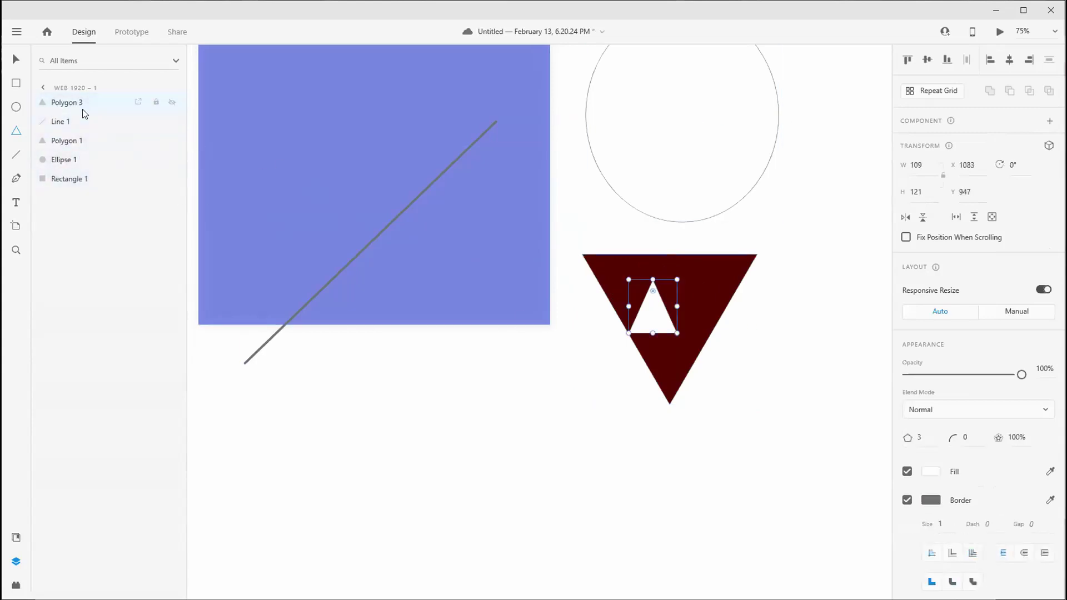
Group the small white triangle with the dark red triangle and rename the group Triangle
left_click(76, 141, "shift")
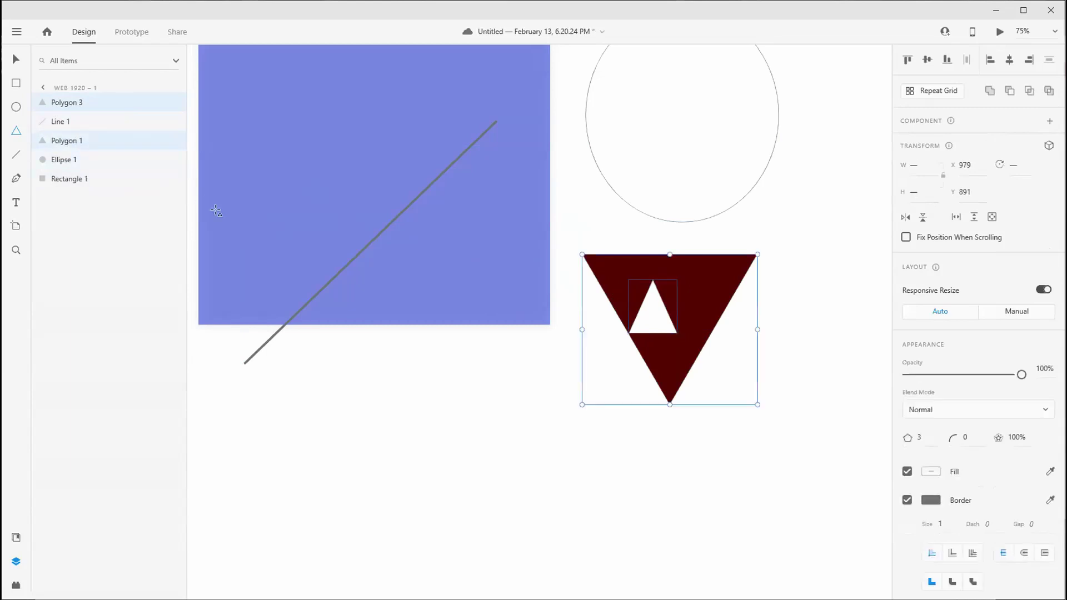
right_click(62, 141)
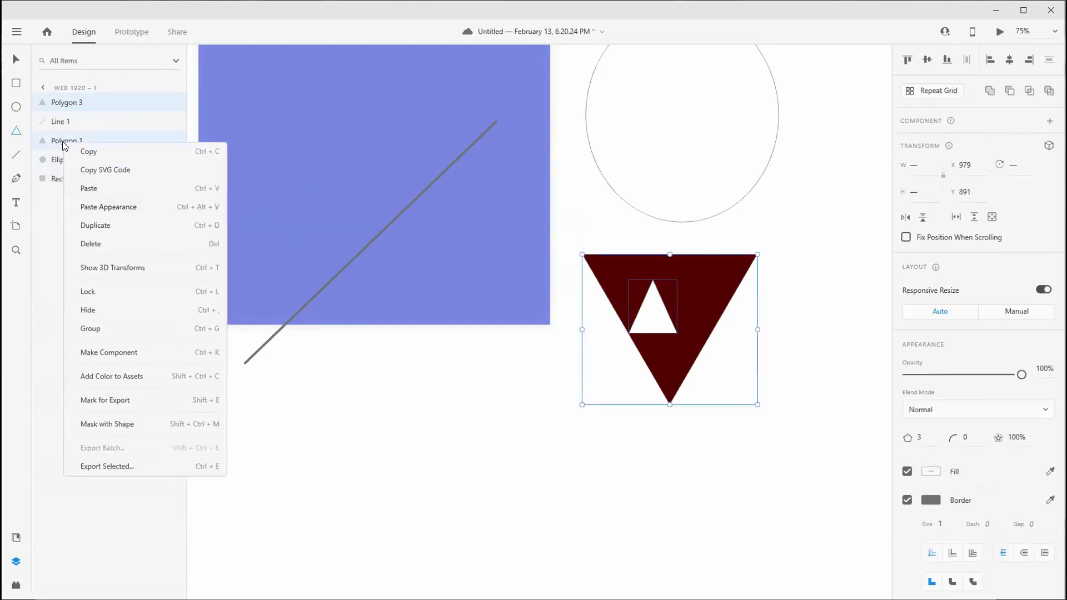
left_click(106, 319)
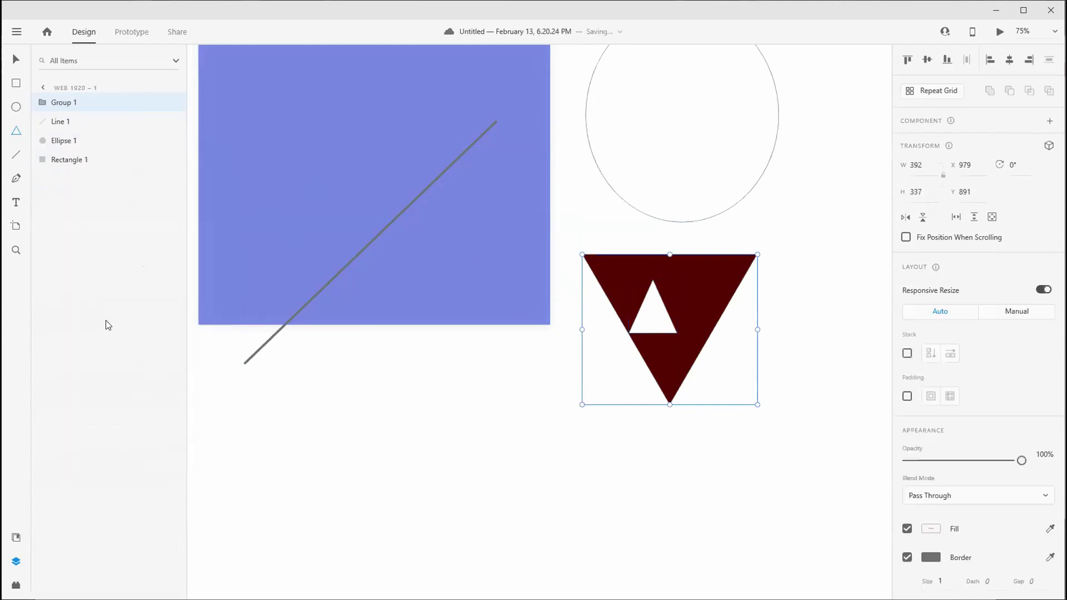
right_click(54, 103)
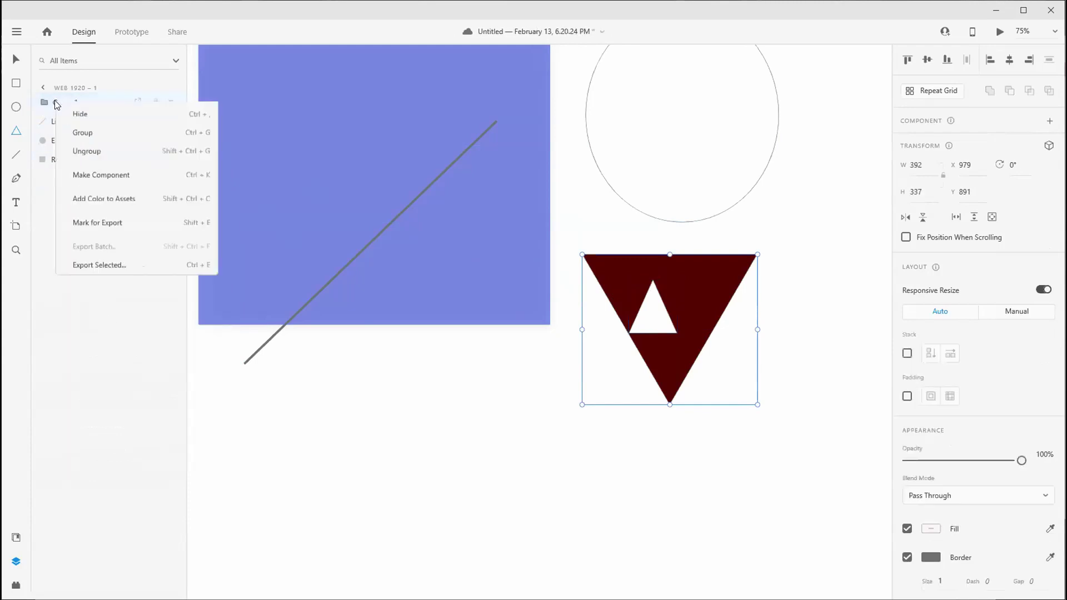
left_click(92, 221)
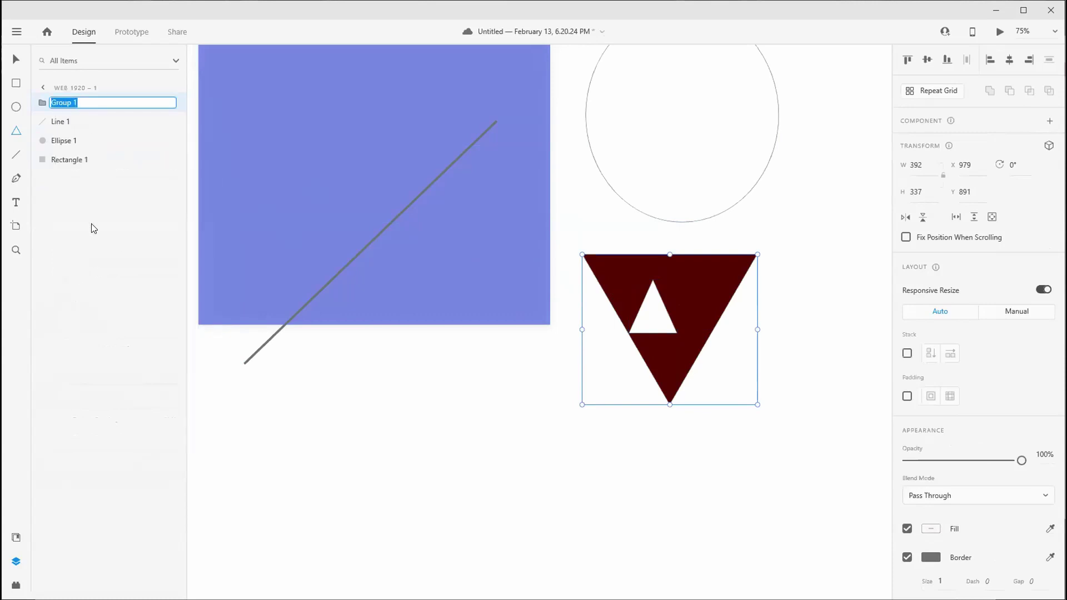
type("Triangle")
key("Return")
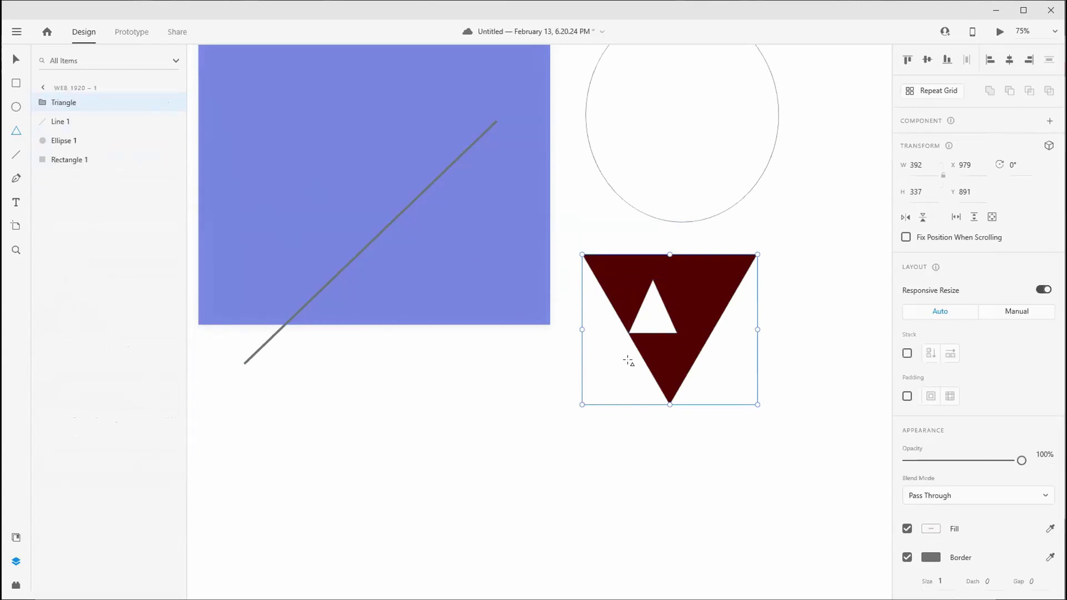
Try moving the grouped triangles as one object and ungroup them
left_click(15, 59)
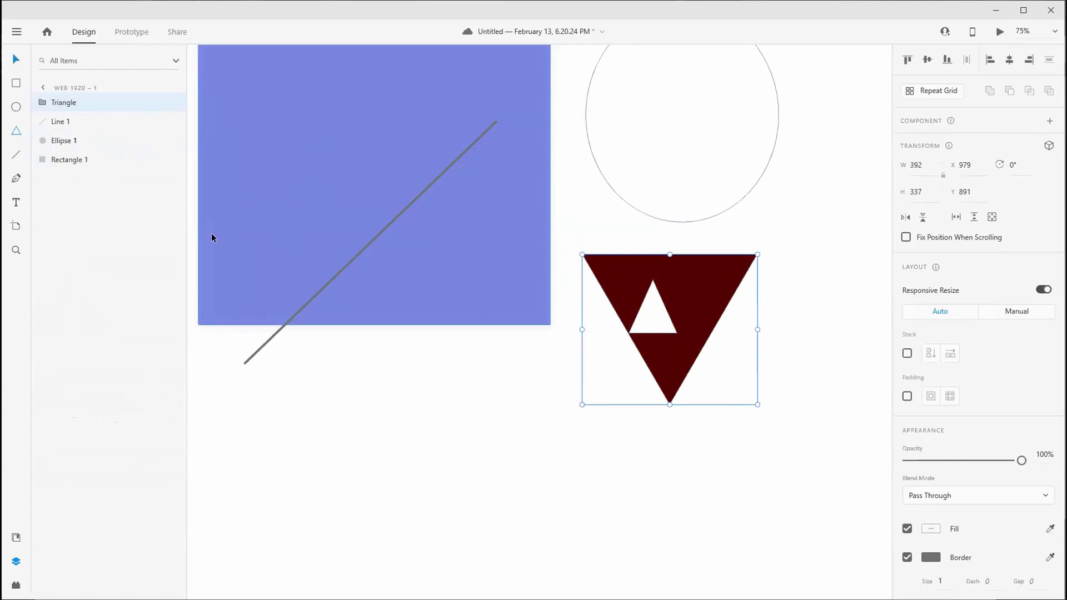
left_click(461, 407)
left_click(674, 365)
left_click_drag(674, 366, 662, 404)
key("ctrl+shift+g")
Move the dark red triangle on its own to about X 1072, Y 1008
left_click(665, 435)
left_click_drag(669, 367, 596, 435)
left_click_drag(669, 396, 750, 457)
Group the dark red triangle and the small white triangle again
left_click(66, 103, "ctrl")
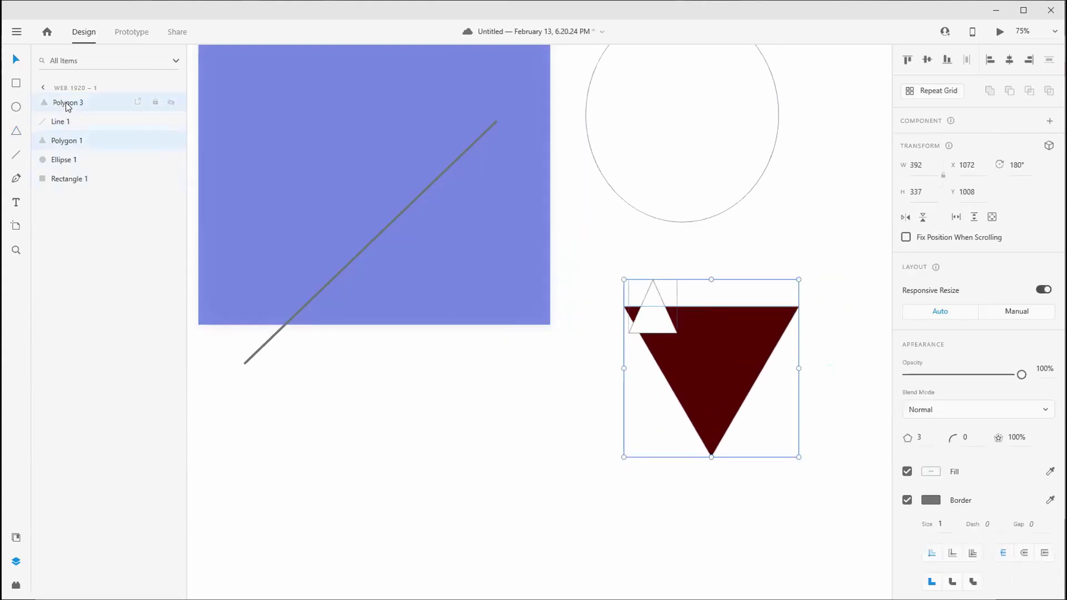
right_click(67, 104)
left_click(119, 296)
left_click(582, 378)
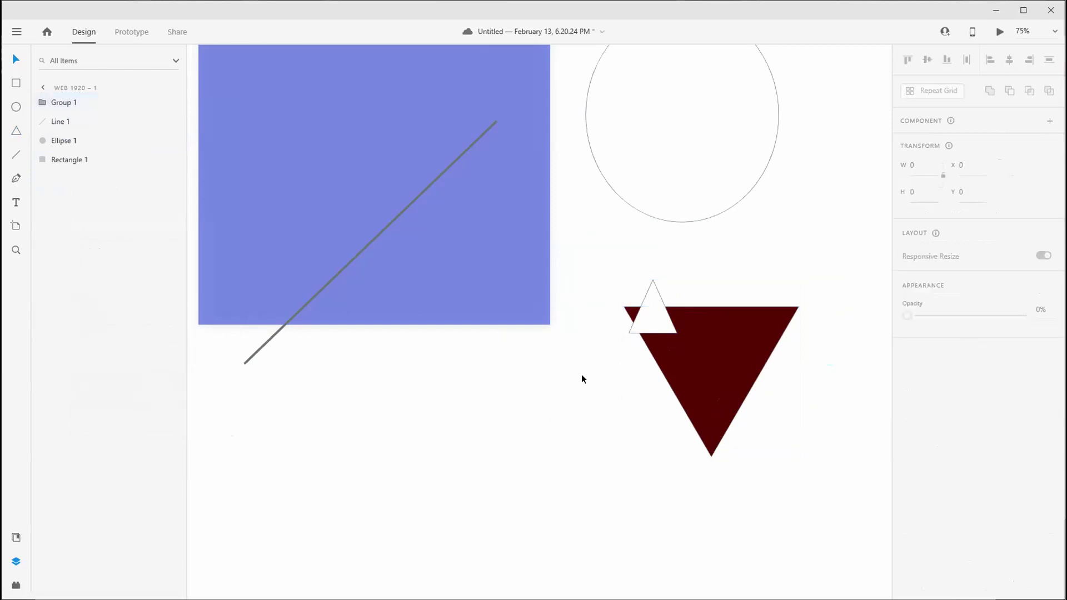
Move the small white triangle within the group to the middle of the dark red one and reduce its height to about 113
left_click(646, 328)
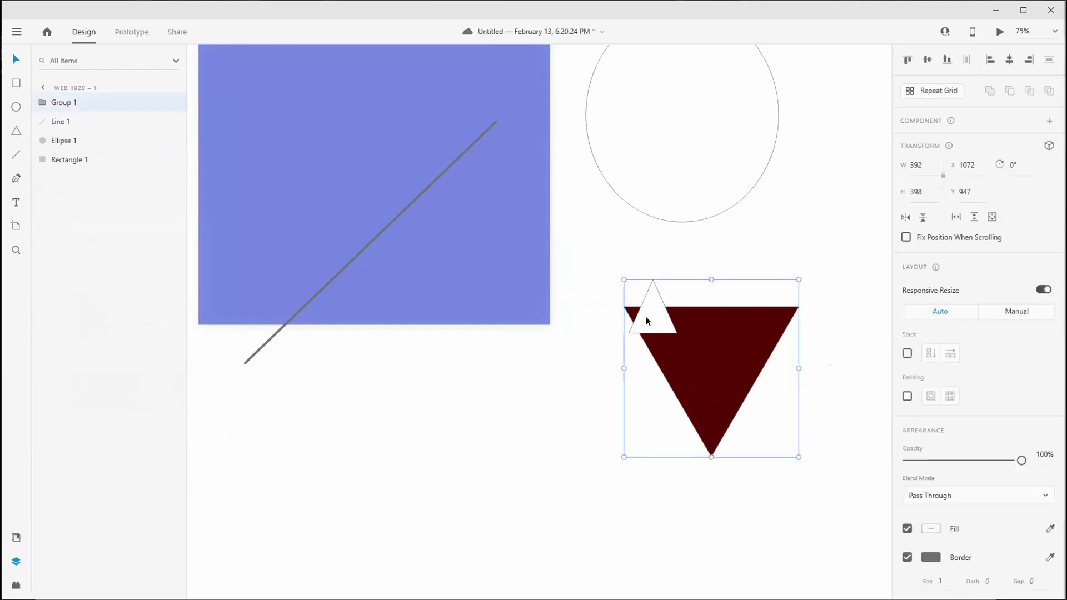
left_click(647, 329)
left_click_drag(647, 328, 710, 379)
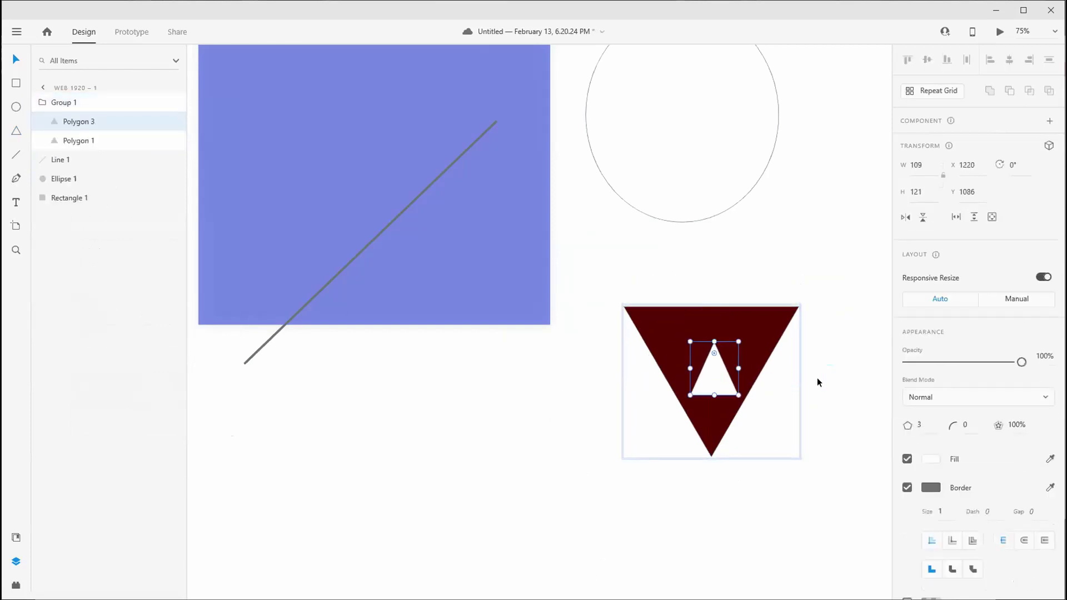
left_click(716, 347)
left_click(713, 355)
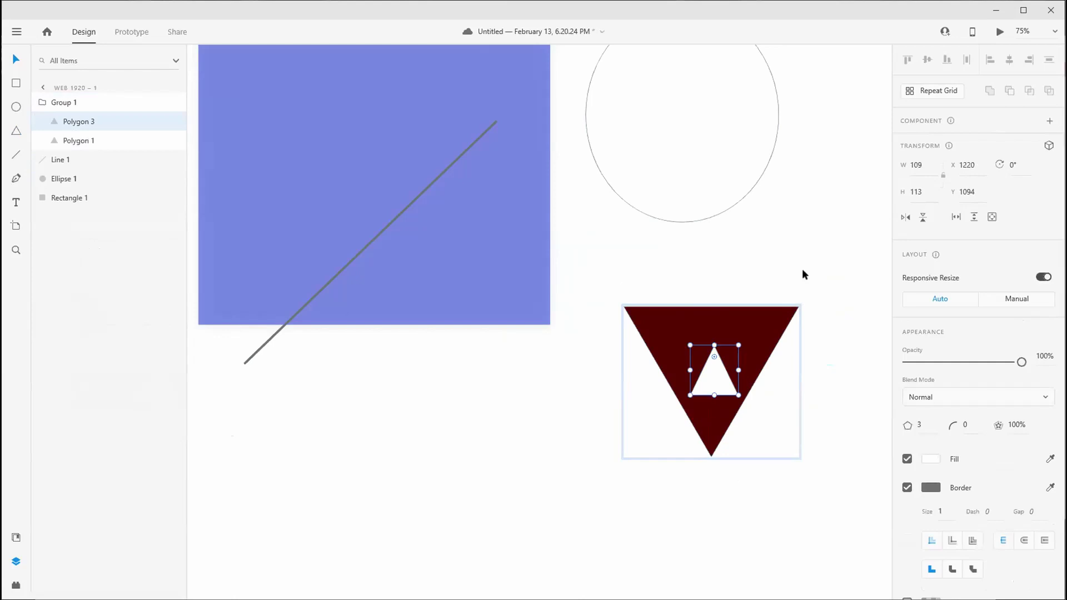
Try rotating the small white triangle to 20°, 60° and 180°
left_click(1024, 165)
key("Return")
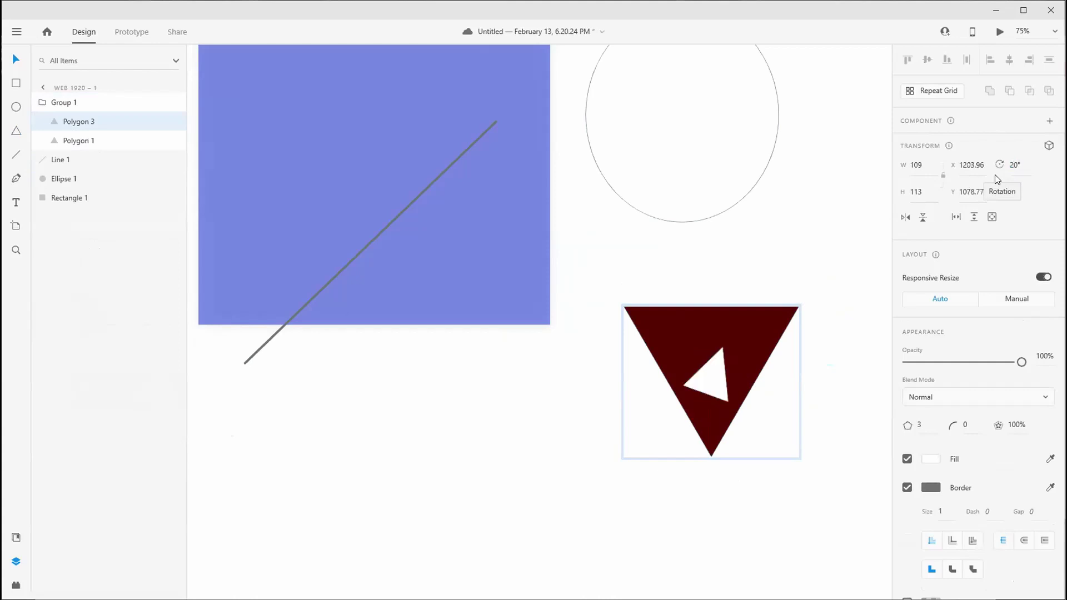
left_click(1011, 164)
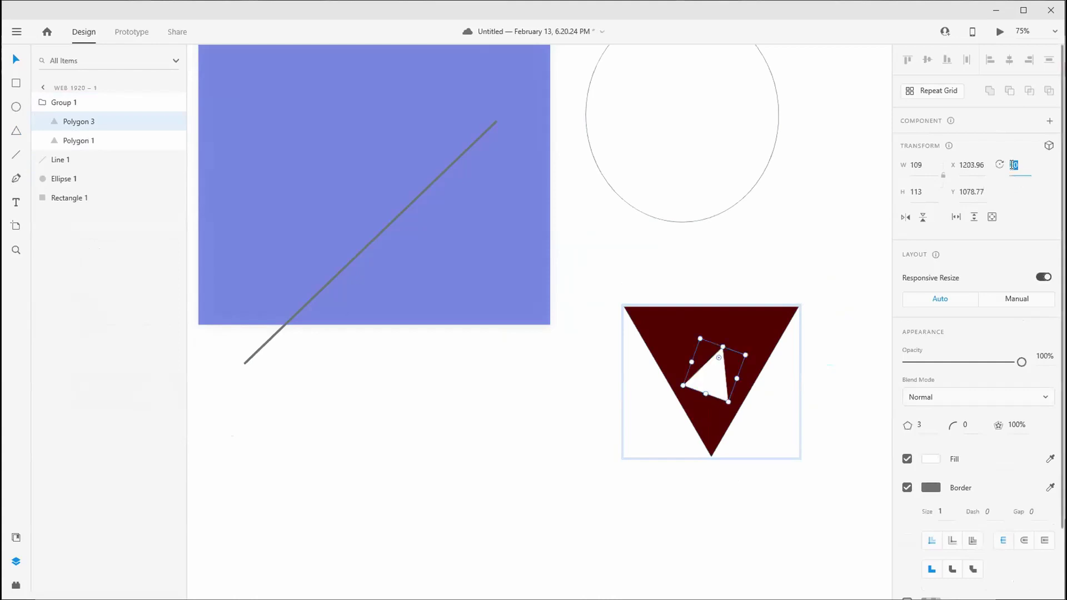
type("60")
key("Return")
left_click(1020, 165)
type("180")
key("Return")
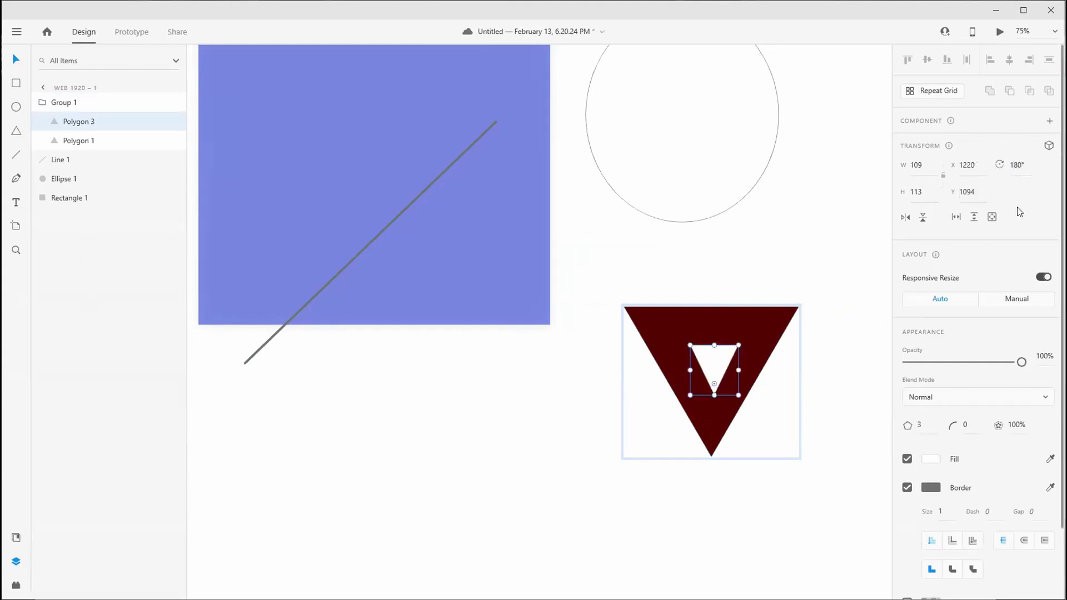
Set the small white triangle's rotation to 25°
left_click(1020, 167)
type("25")
key("Return")
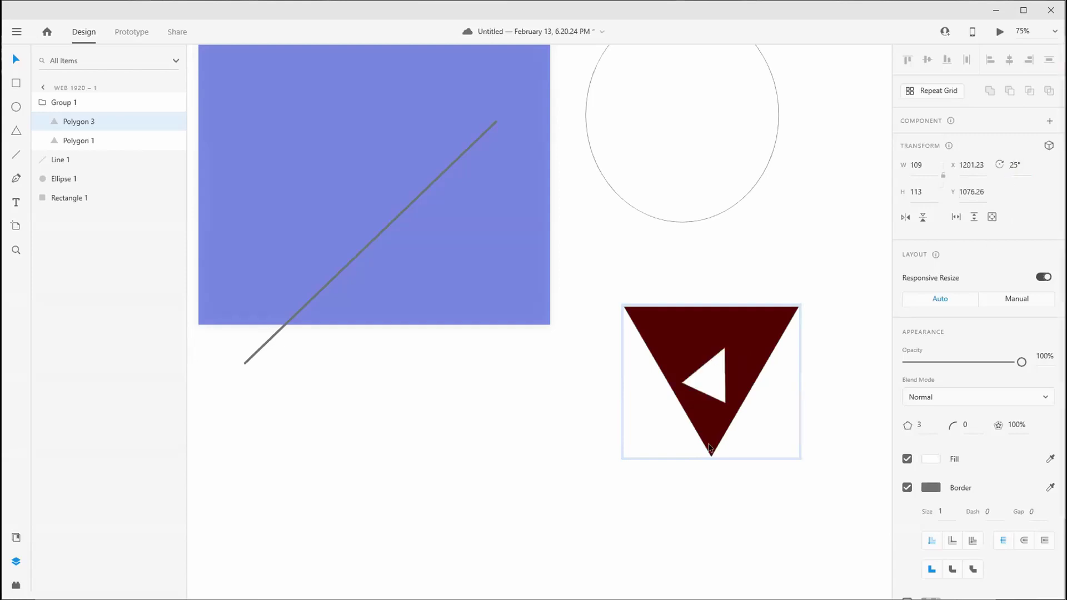
Flip the small white triangle horizontally several times, leaving it mirrored at 335°
left_click(905, 217)
left_click(905, 217)
left_click(905, 217)
left_click(905, 217)
left_click(905, 218)
left_click(905, 217)
left_click(905, 218)
left_click(906, 218)
left_click(905, 218)
left_click(905, 218)
left_click(905, 218)
left_click(905, 218)
left_click(905, 218)
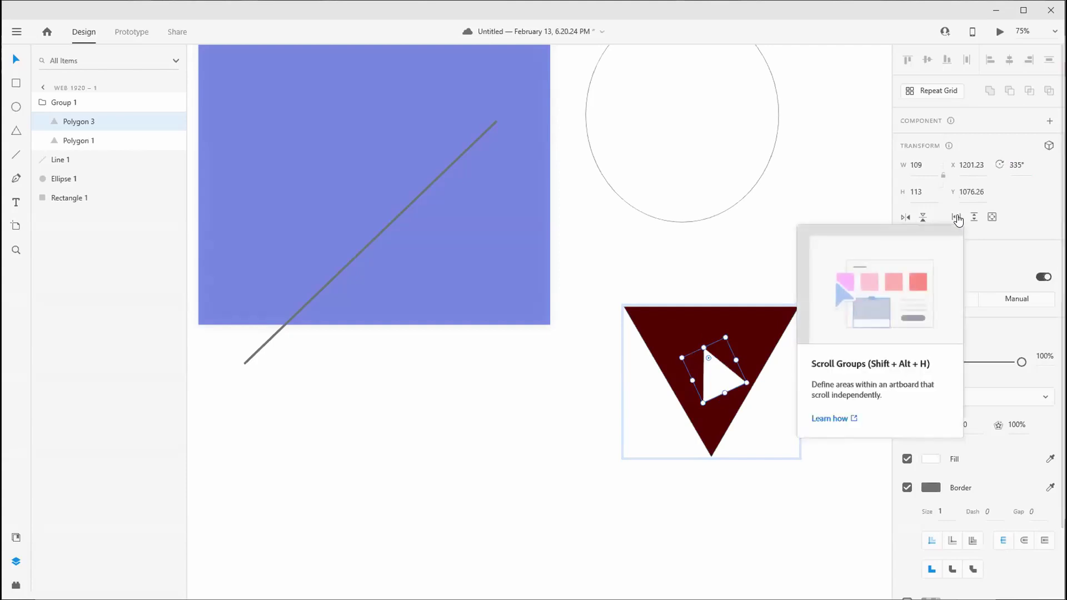
Set the small white triangle's corner count to 8 to turn it into an octagon
scroll(981, 276, "down", 1)
scroll(980, 276, "down", 1)
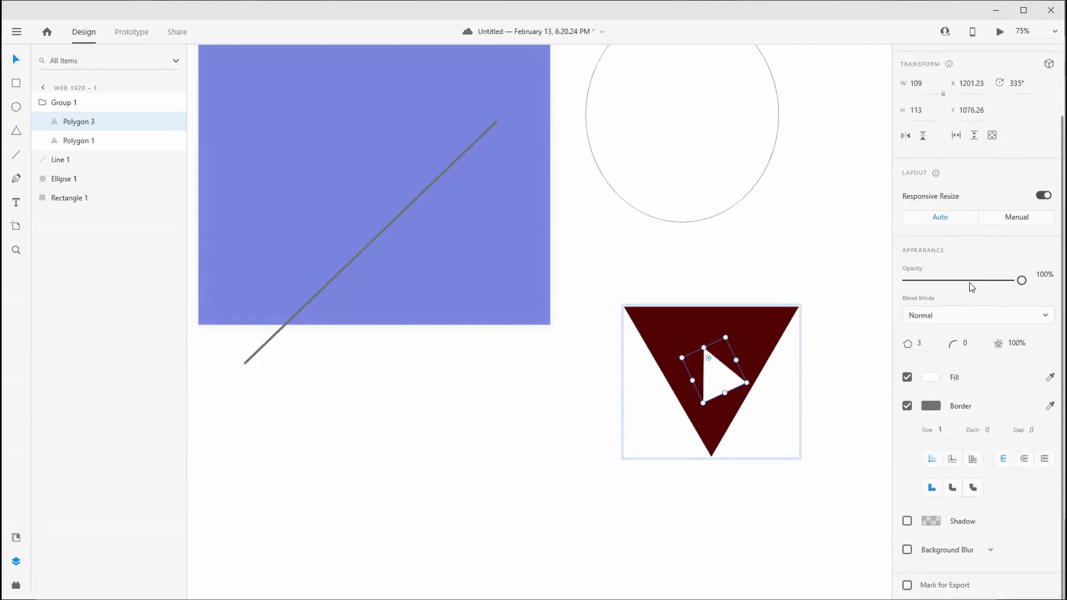
scroll(855, 292, "down", 2)
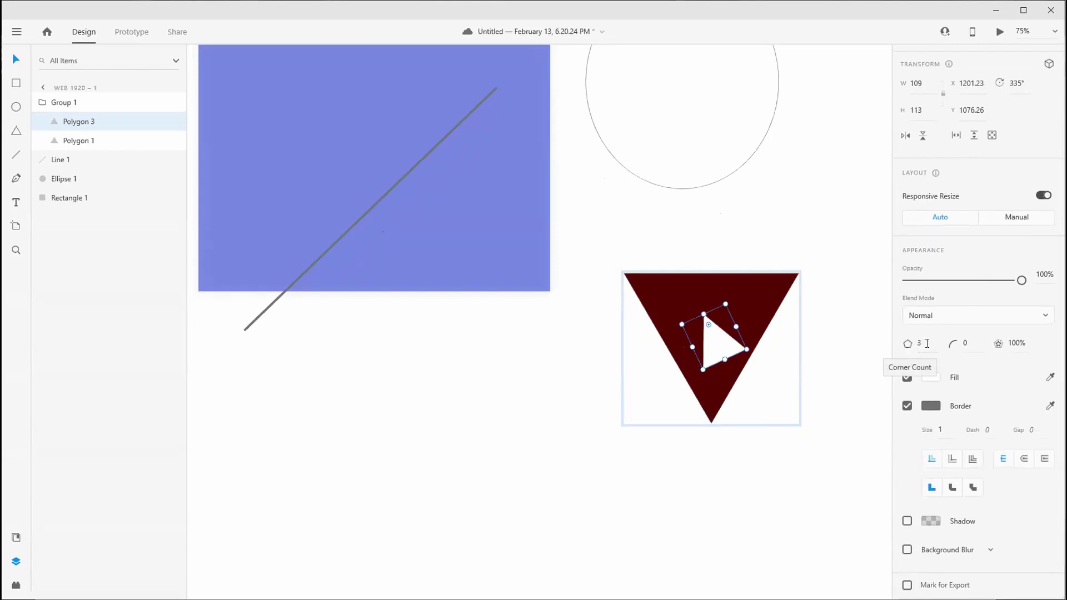
left_click(926, 343)
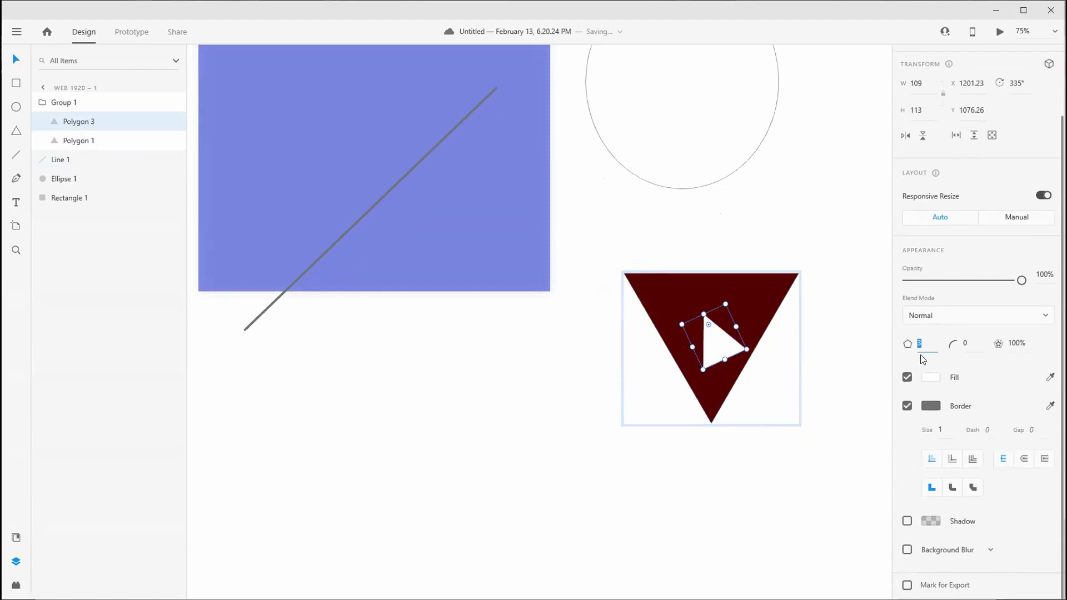
type("56")
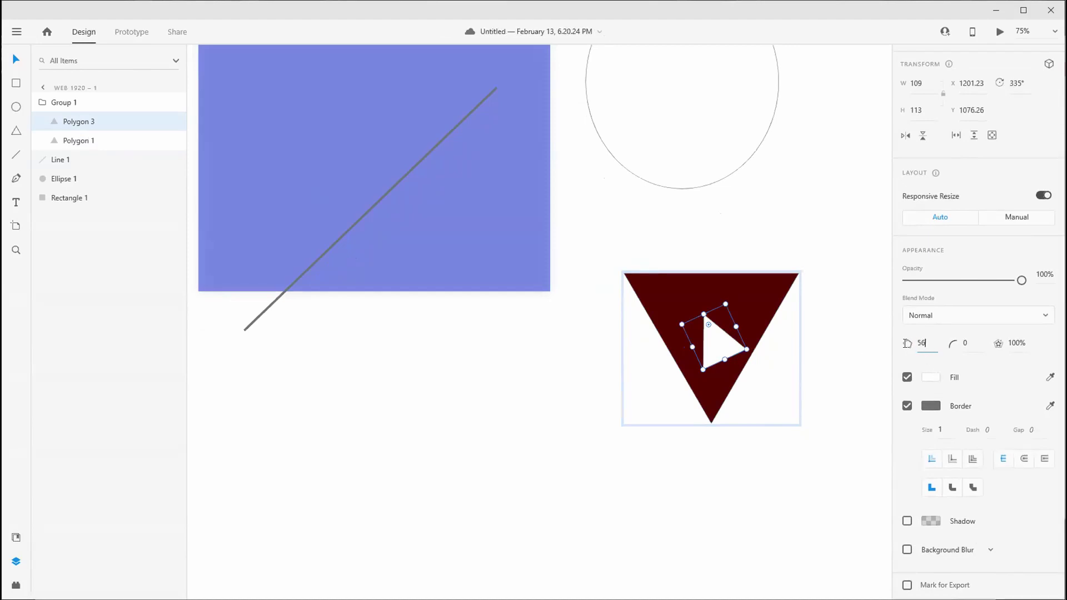
type("8")
key("Return")
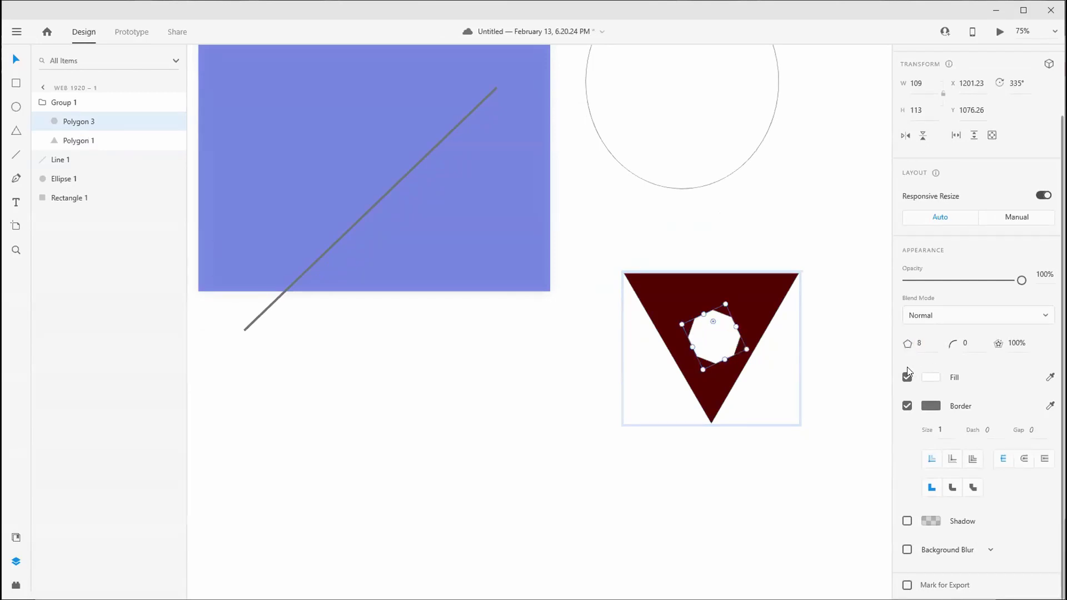
Try corner radii of 20 and 30 on the white octagon and set the radius back to 0
left_click(966, 342)
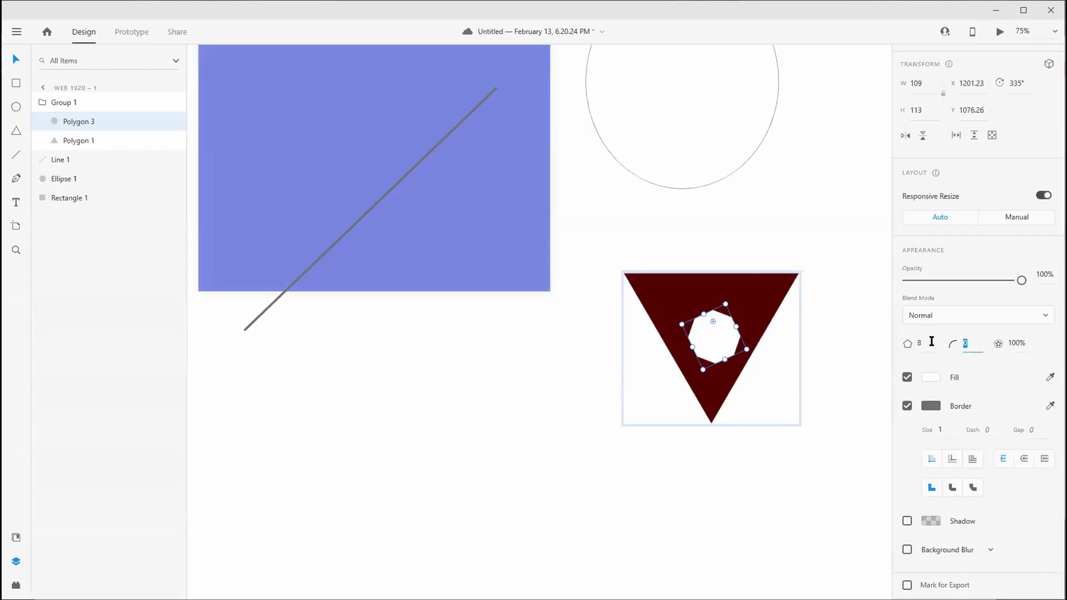
type("20")
key("Return")
key("ctrl+plus")
key("ctrl+plus")
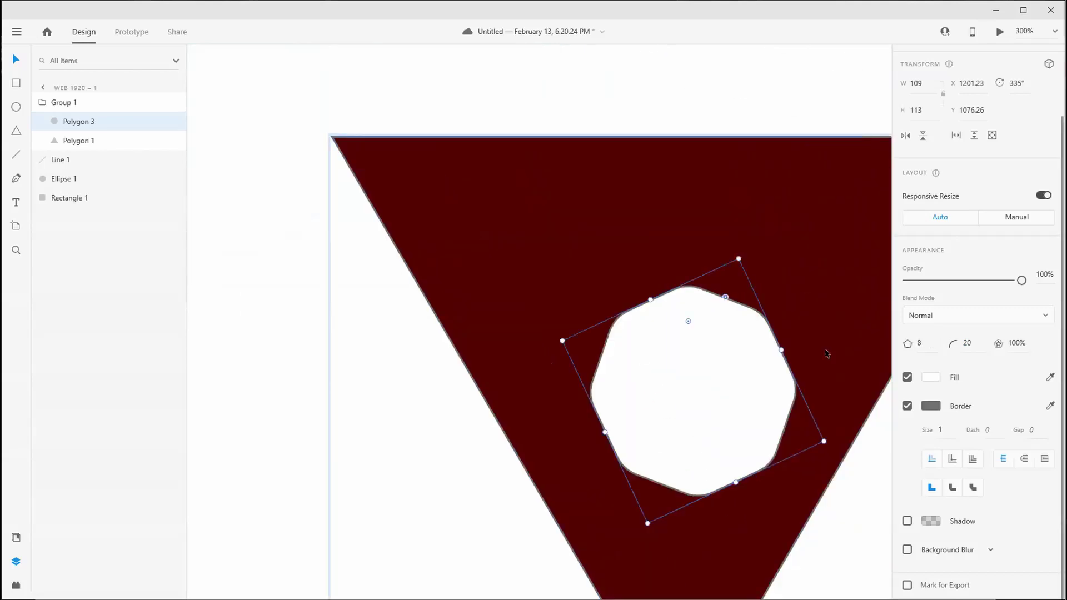
left_click(967, 343)
type("30")
key("Return")
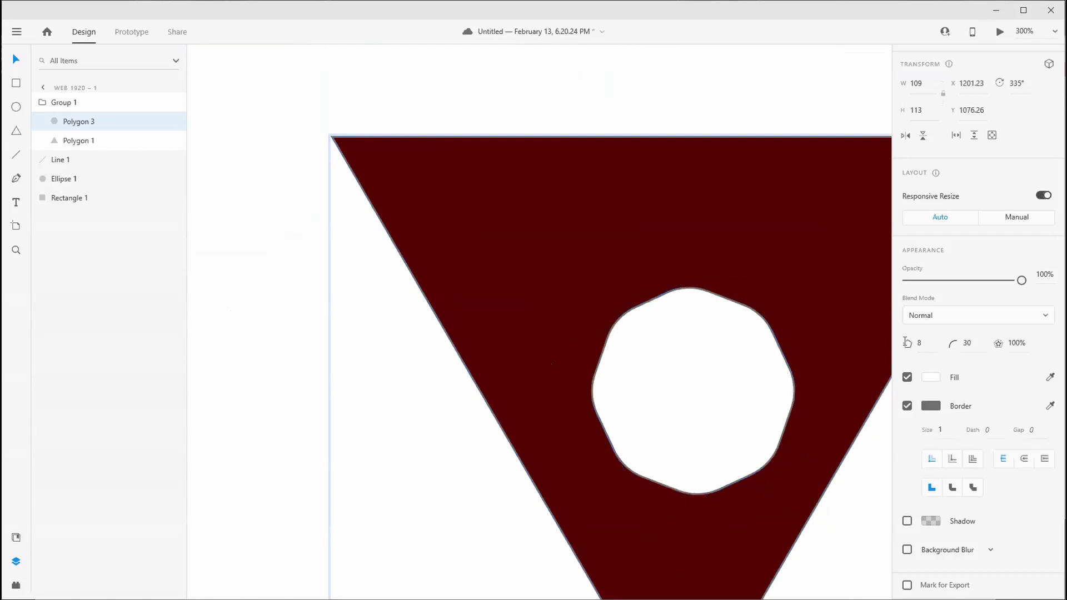
double_click(967, 343)
type("0")
key("Return")
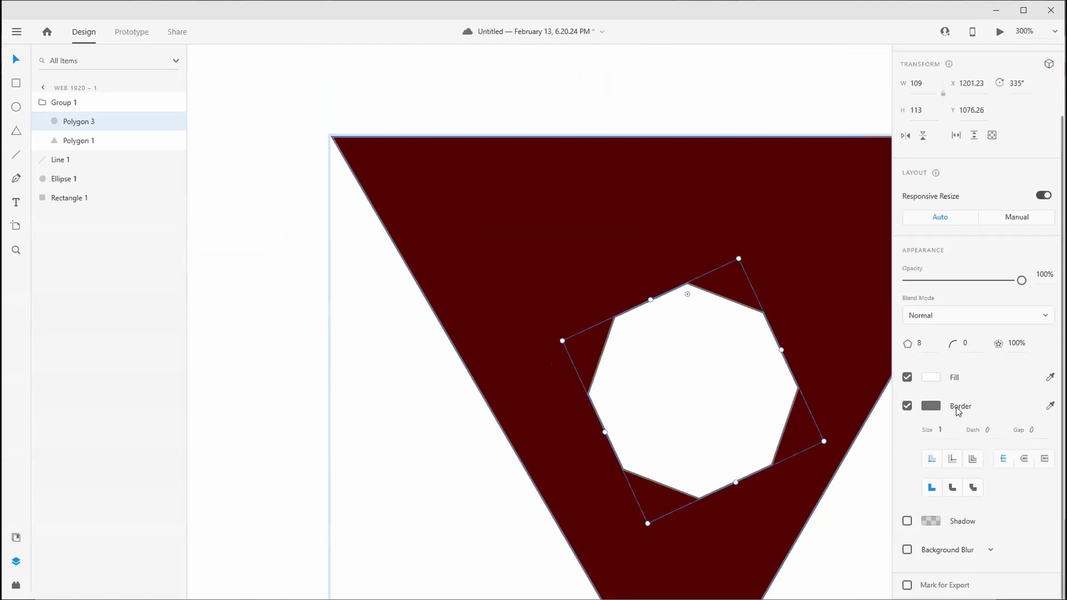
Add the text "Text" inside the white octagon
scroll(994, 389, "up", 2)
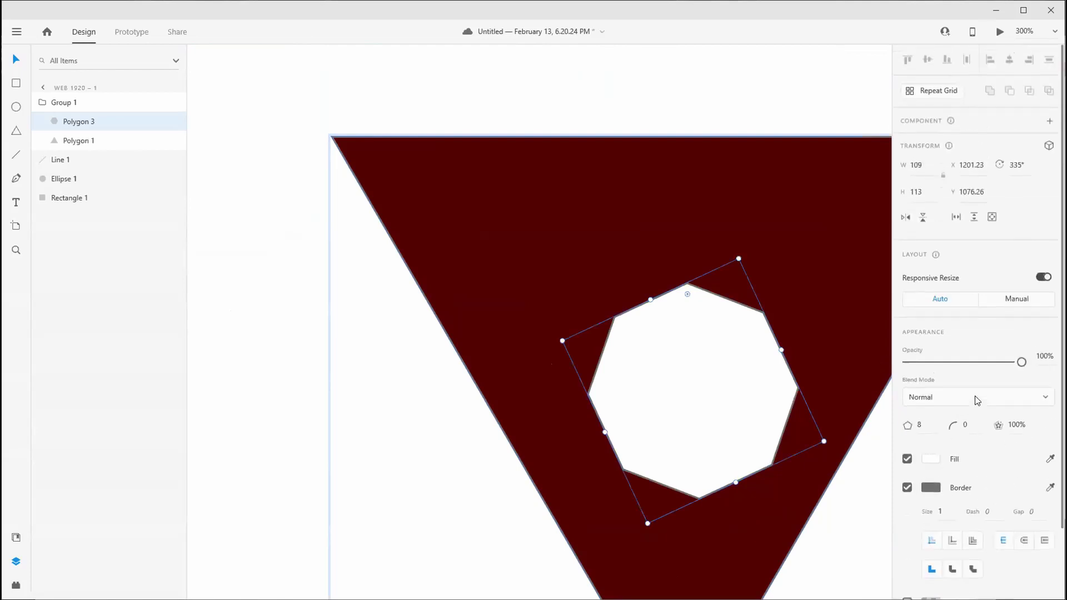
scroll(979, 390, "up", 1)
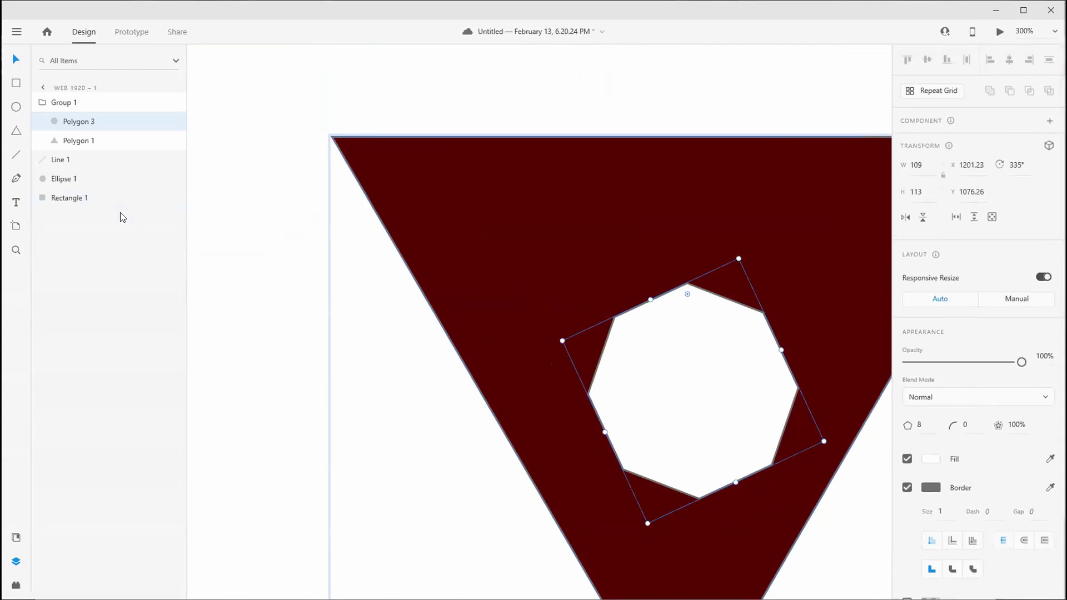
left_click(17, 202)
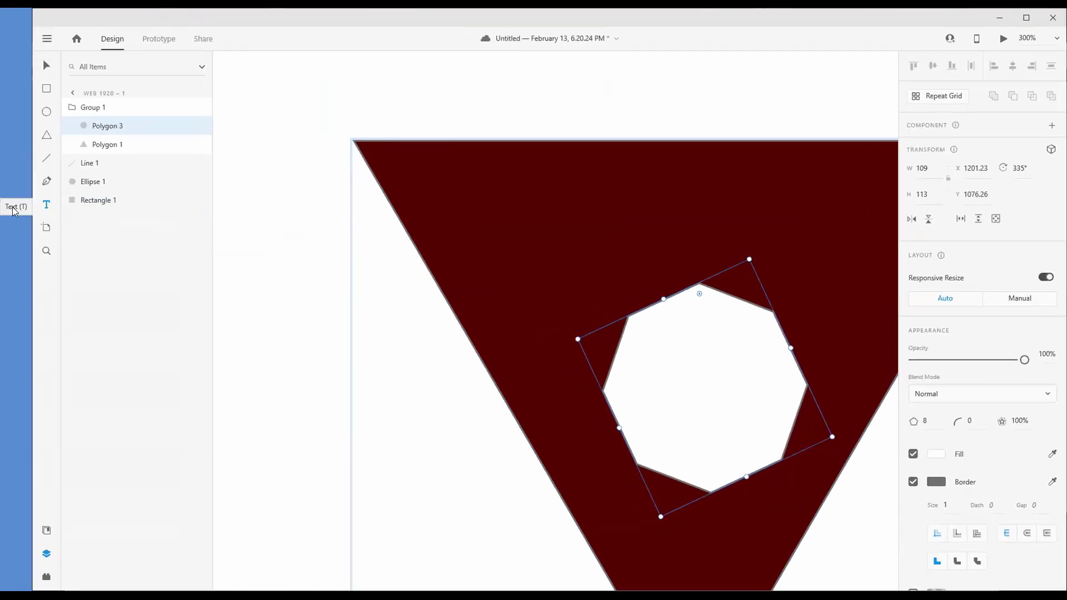
left_click(652, 370)
type("Text")
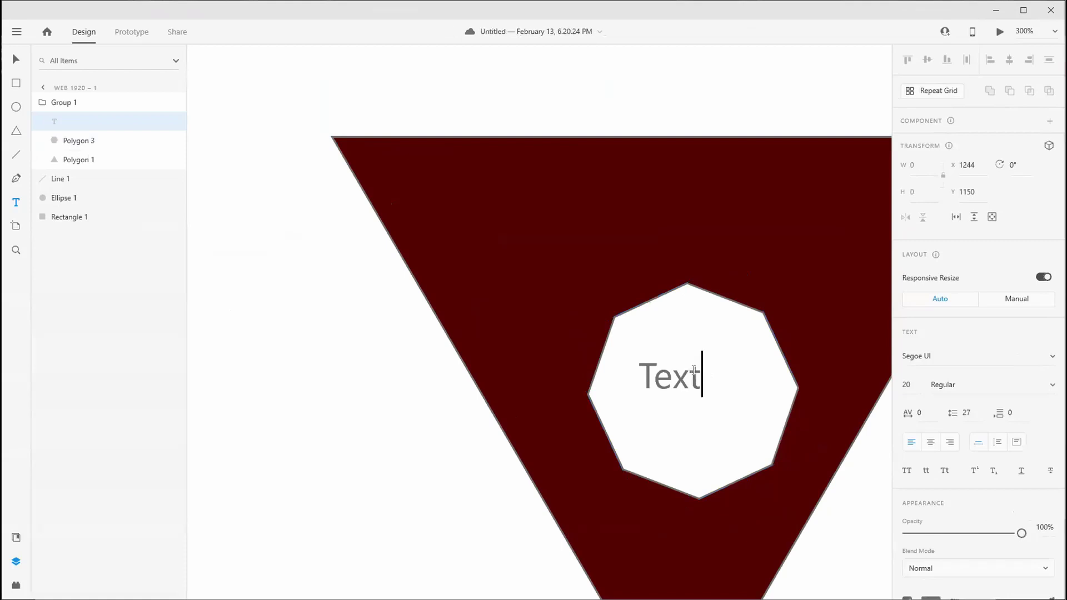
Select the whole word in the octagon and set its font to Segoe Script
left_click_drag(694, 371, 641, 372)
double_click(696, 374)
left_click(932, 356)
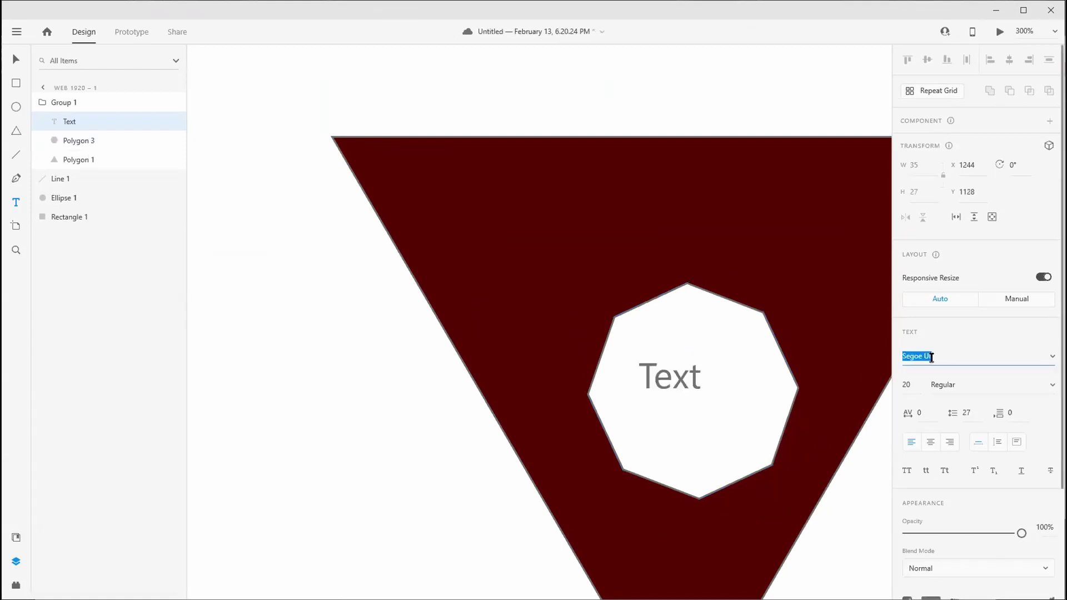
double_click(694, 370)
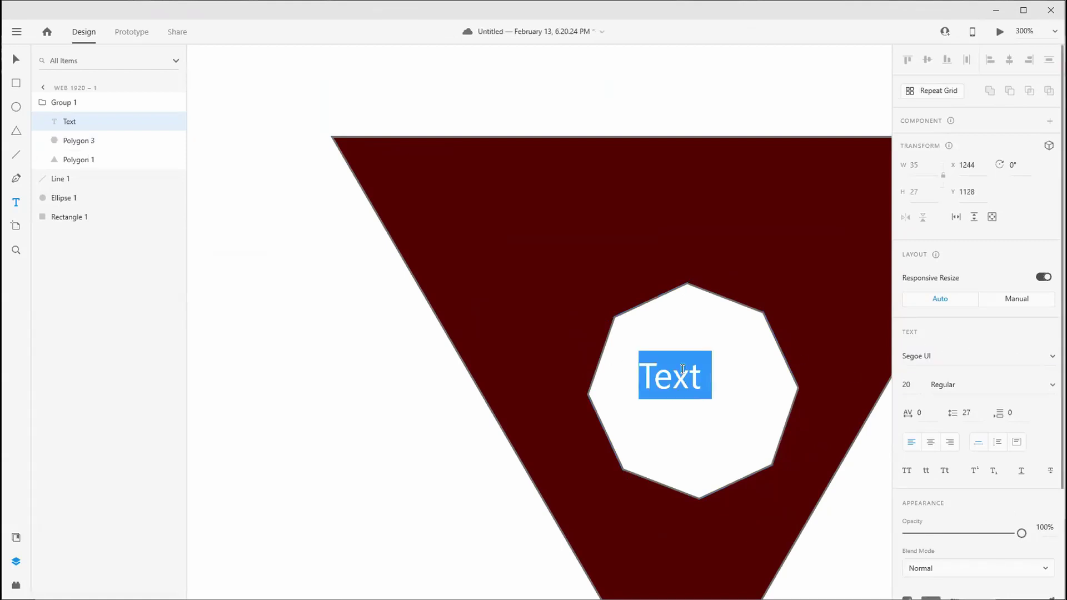
left_click(1050, 358)
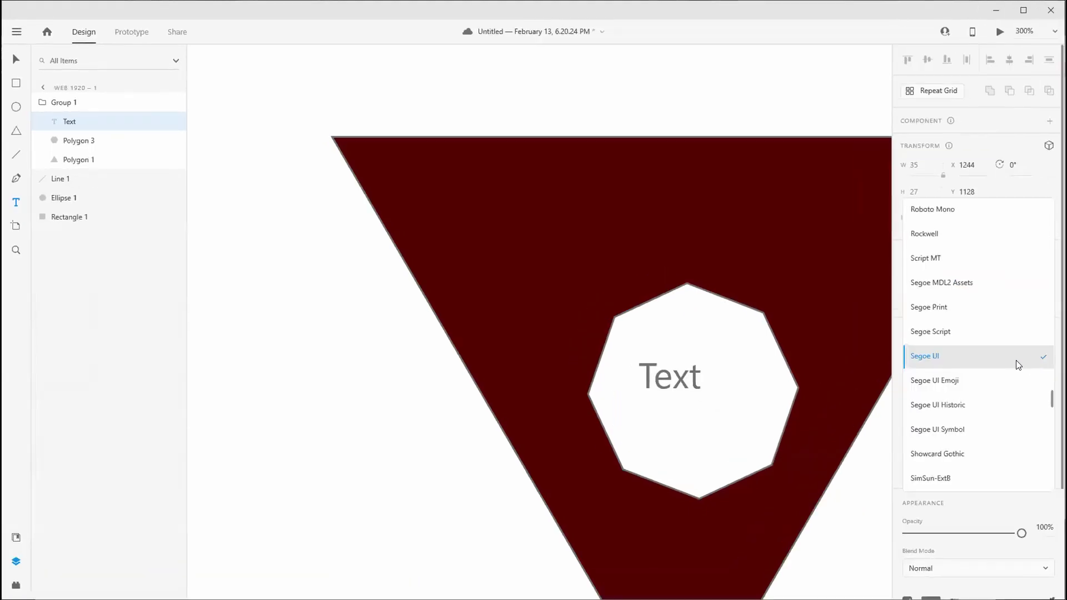
left_click(974, 330)
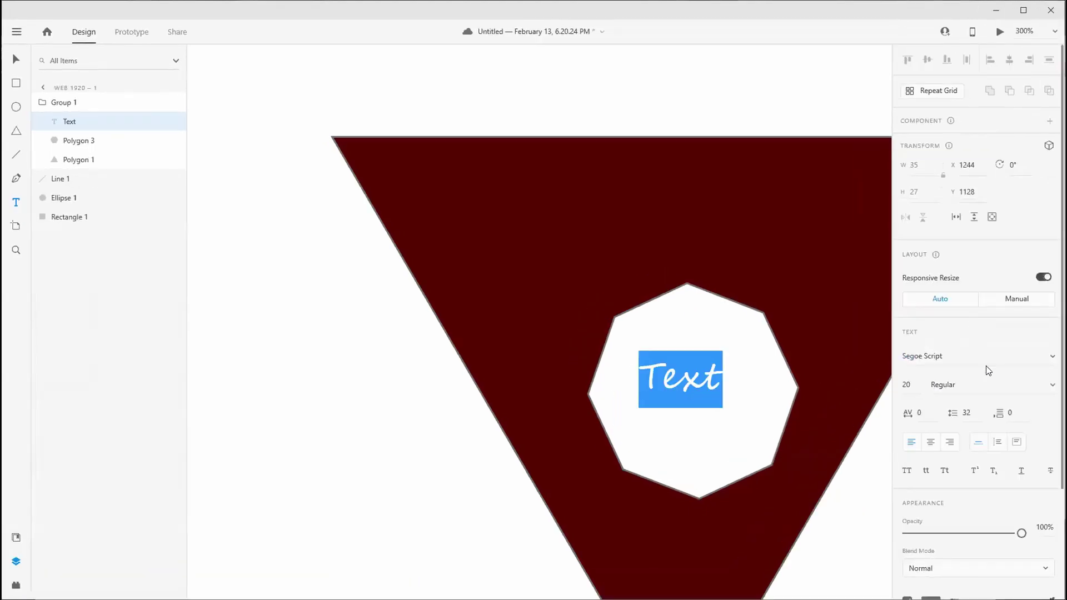
Set the text in the octagon to Sitka Small, size 40, Italic
left_click(1048, 361)
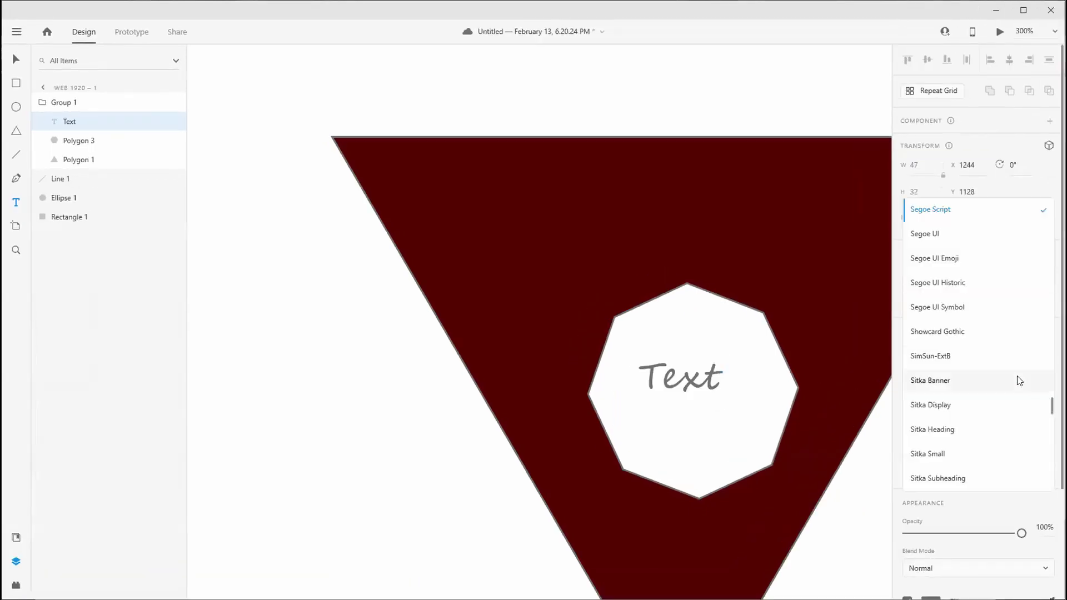
left_click(945, 453)
left_click(906, 384)
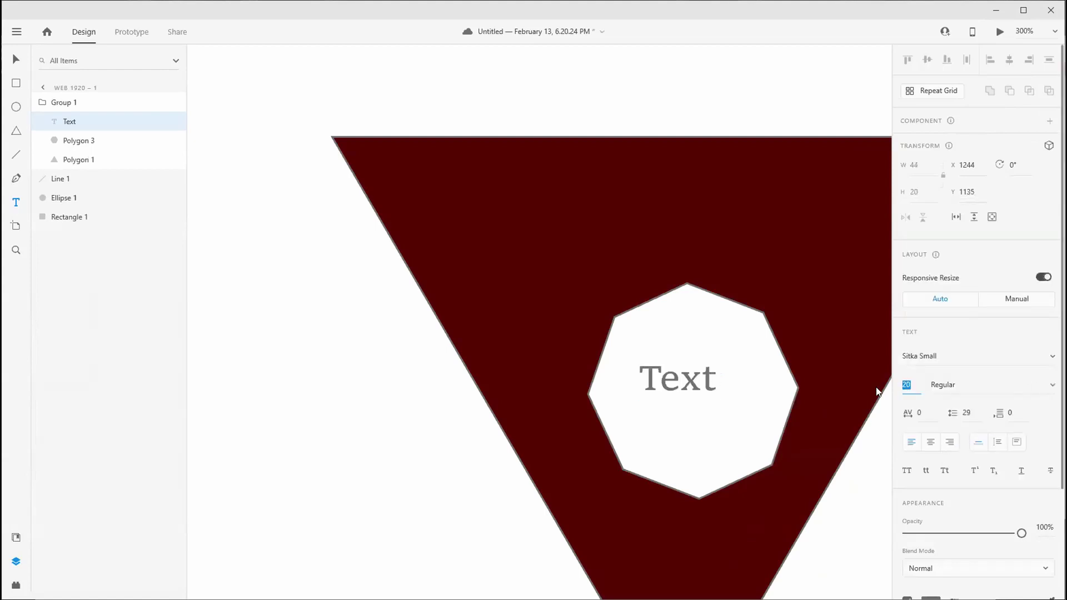
type("40")
key("Tab")
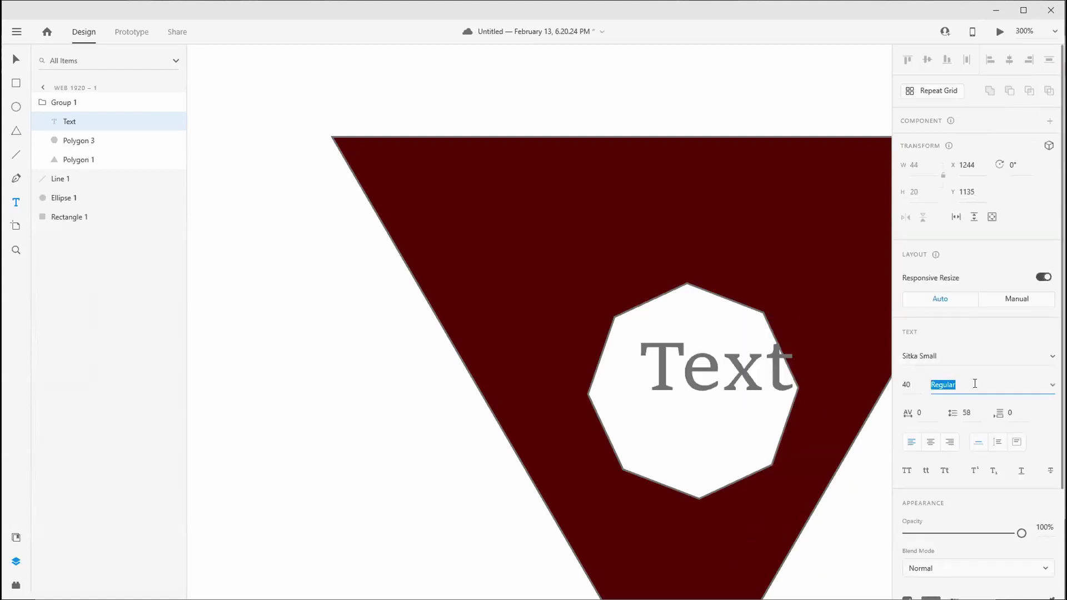
left_click(1044, 385)
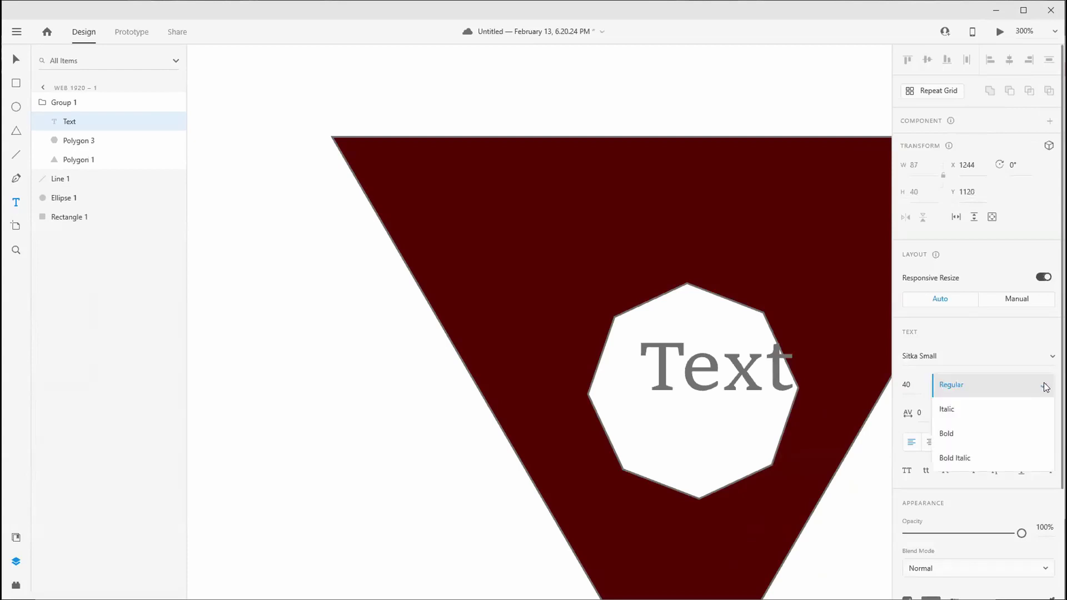
left_click(988, 411)
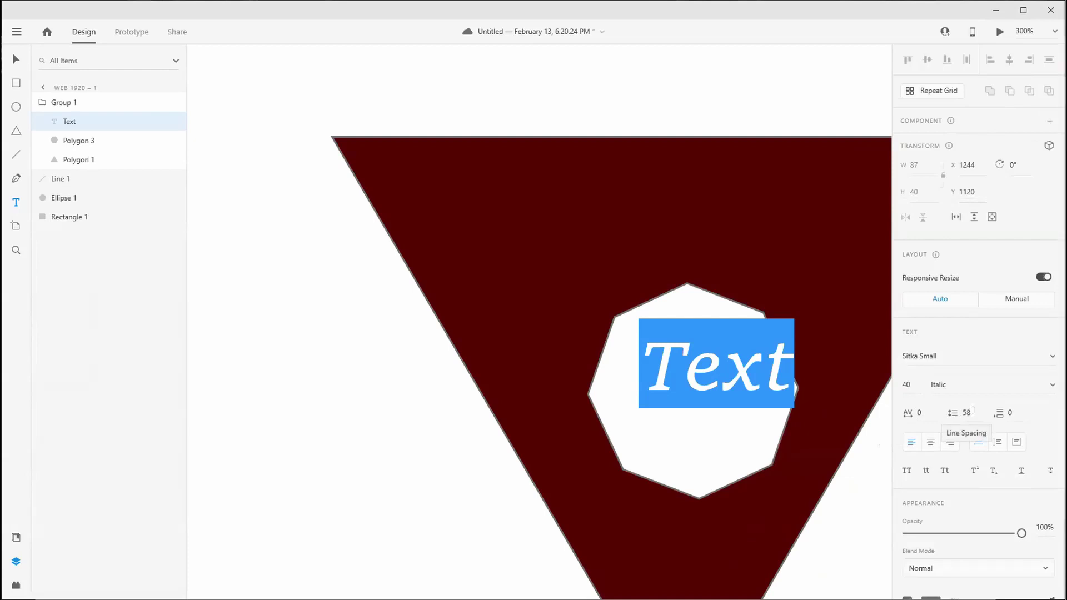
Try center and left alignment on the text and set it to right alignment
left_click(927, 445)
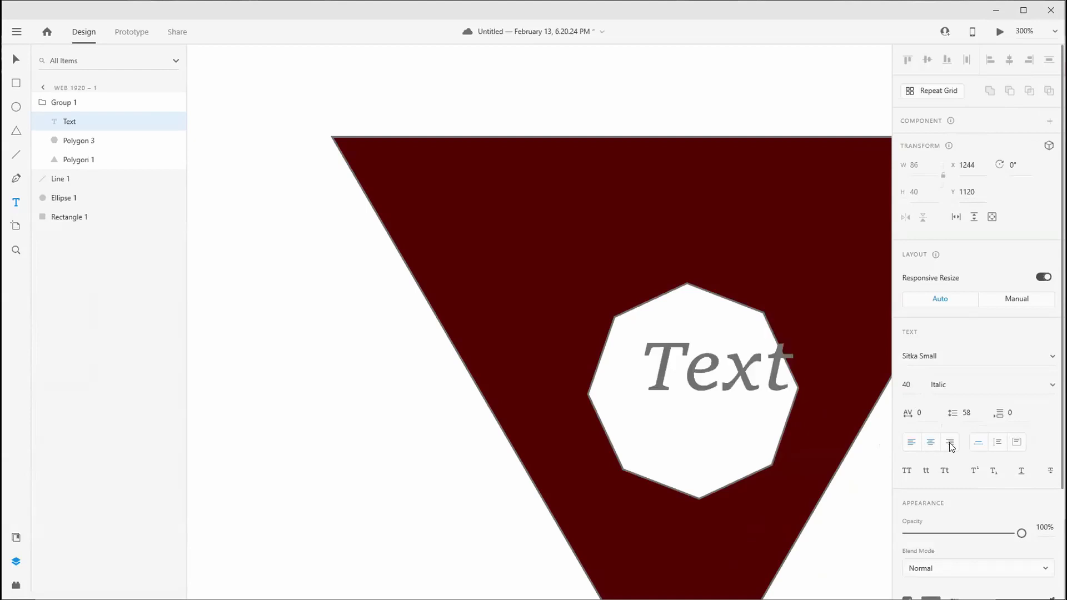
left_click(912, 443)
left_click(933, 443)
left_click(949, 443)
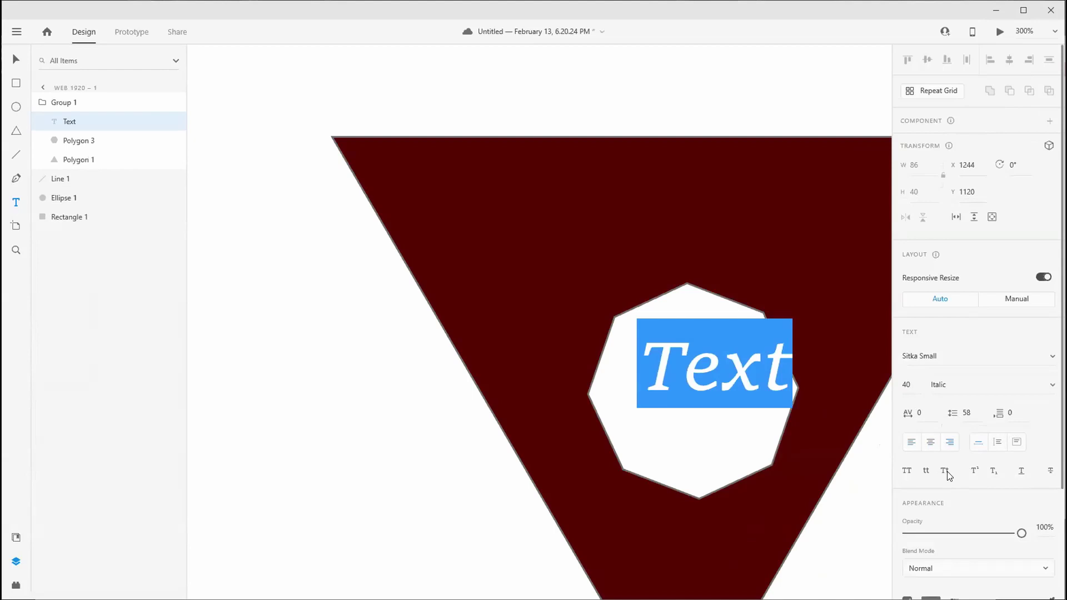
Enable the text's border and change its fill color to red #E10000
scroll(945, 473, "down", 5)
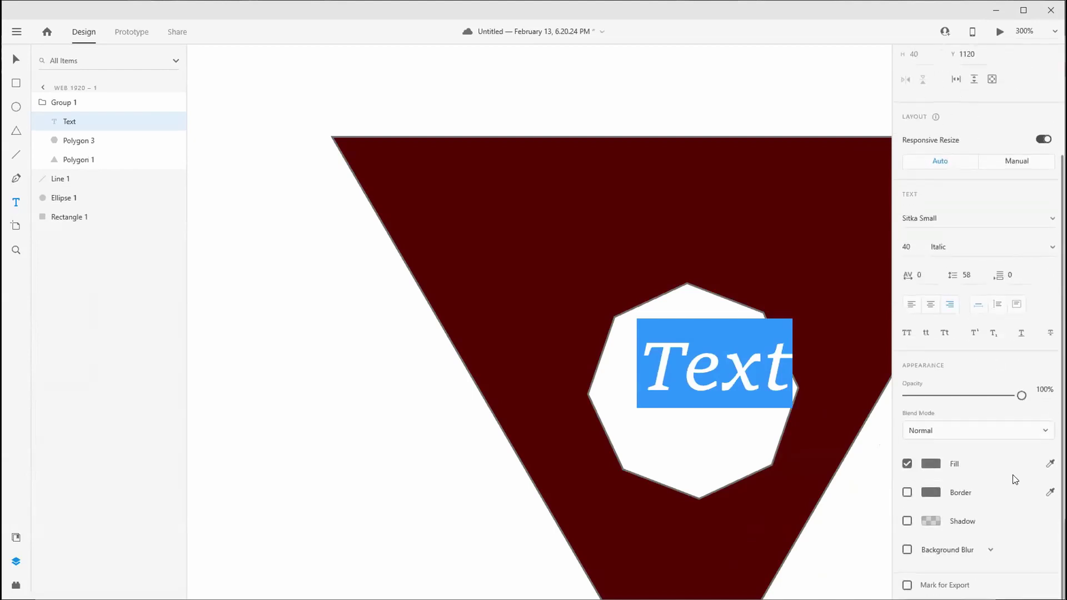
left_click(907, 492)
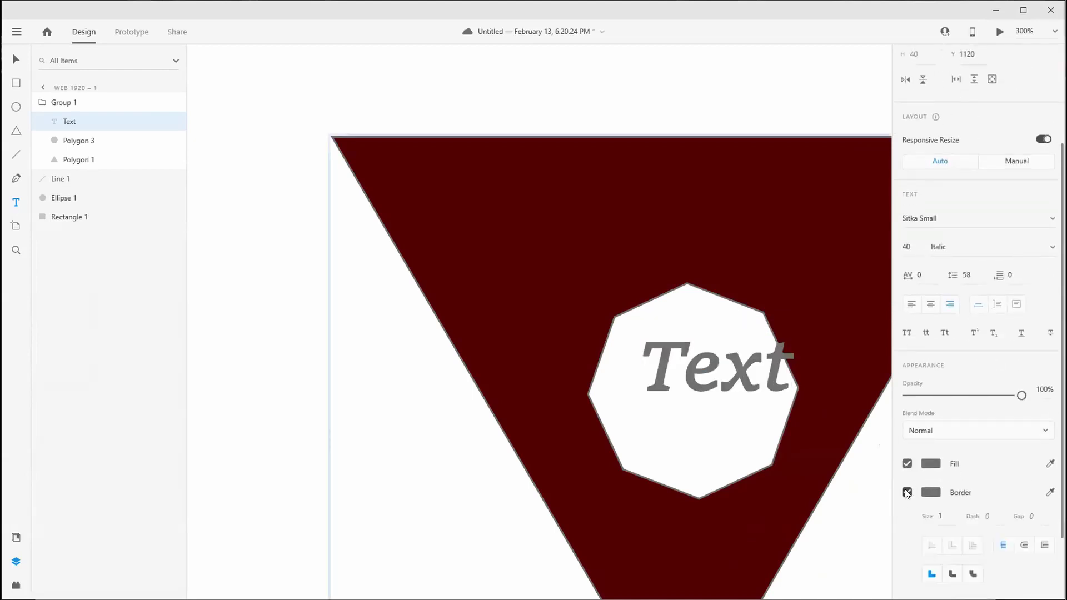
left_click(930, 465)
left_click(864, 397)
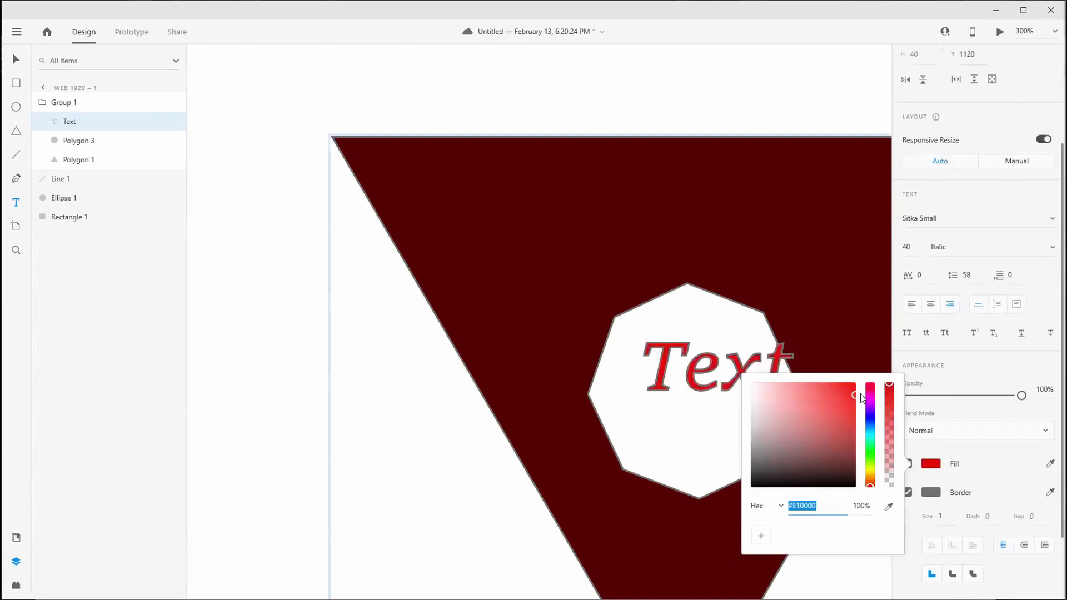
left_click(980, 464)
Open the shadow color settings for the text
scroll(969, 491, "down", 3)
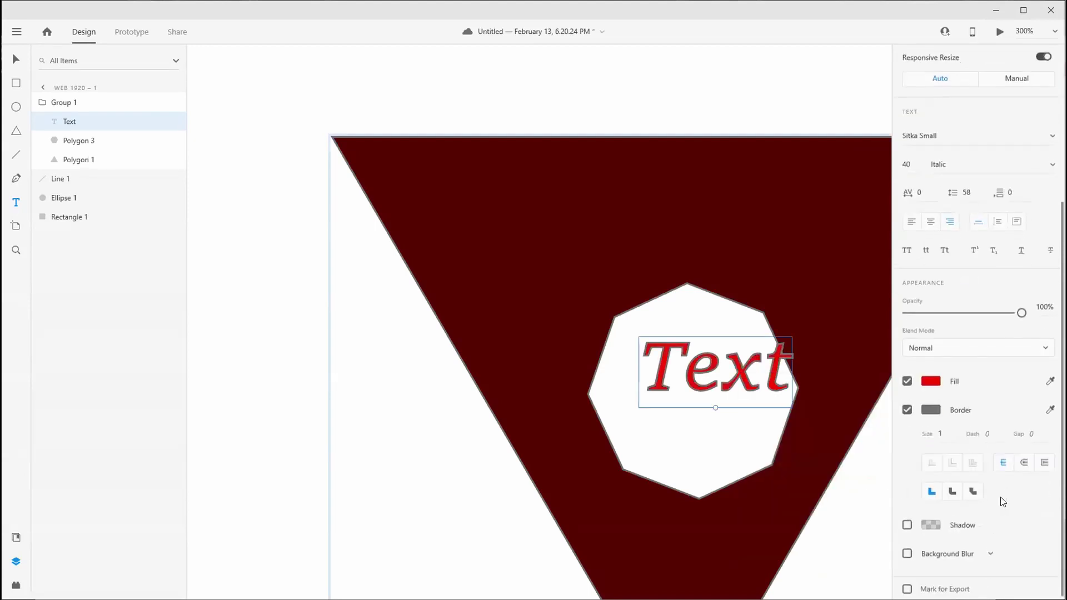
left_click(912, 523)
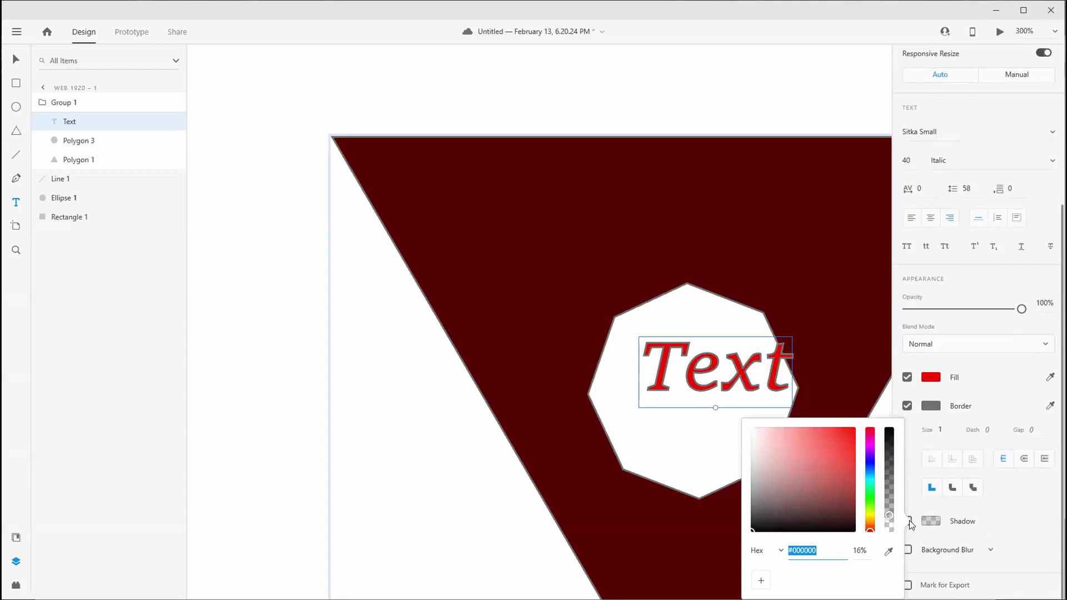
scroll(949, 511, "up", 6)
scroll(967, 334, "up", 1)
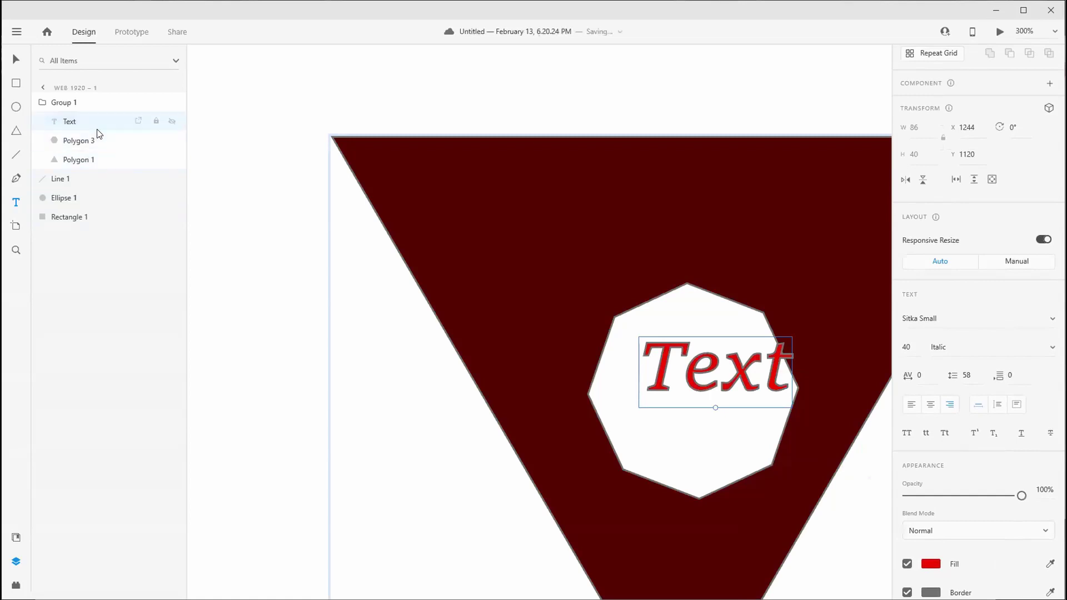
Move the Text layer out of Group 1 to between Line 1 and Ellipse 1
left_click(78, 105)
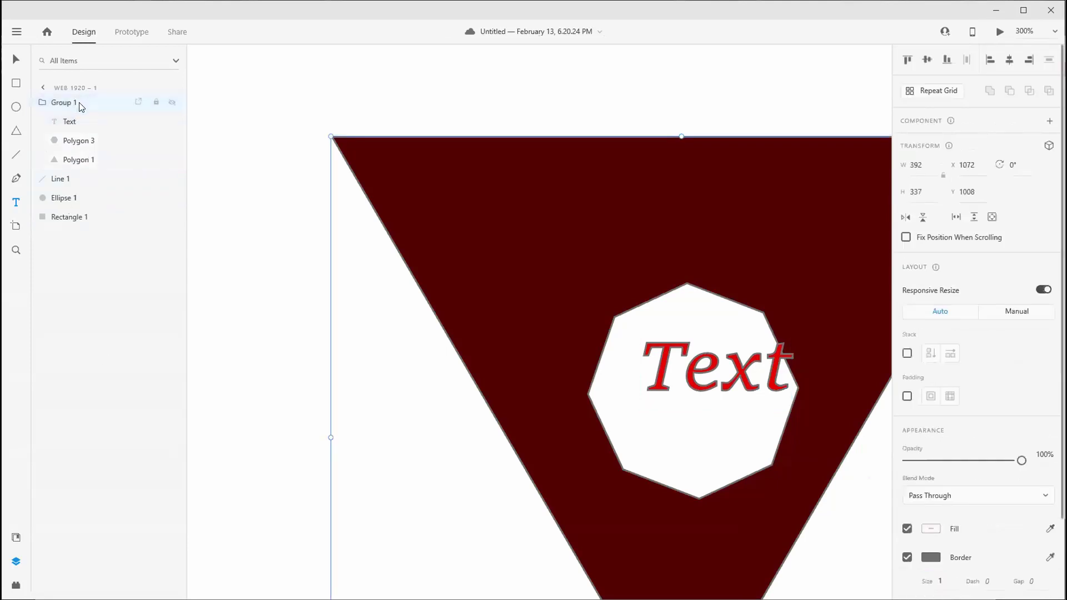
left_click_drag(78, 103, 93, 184)
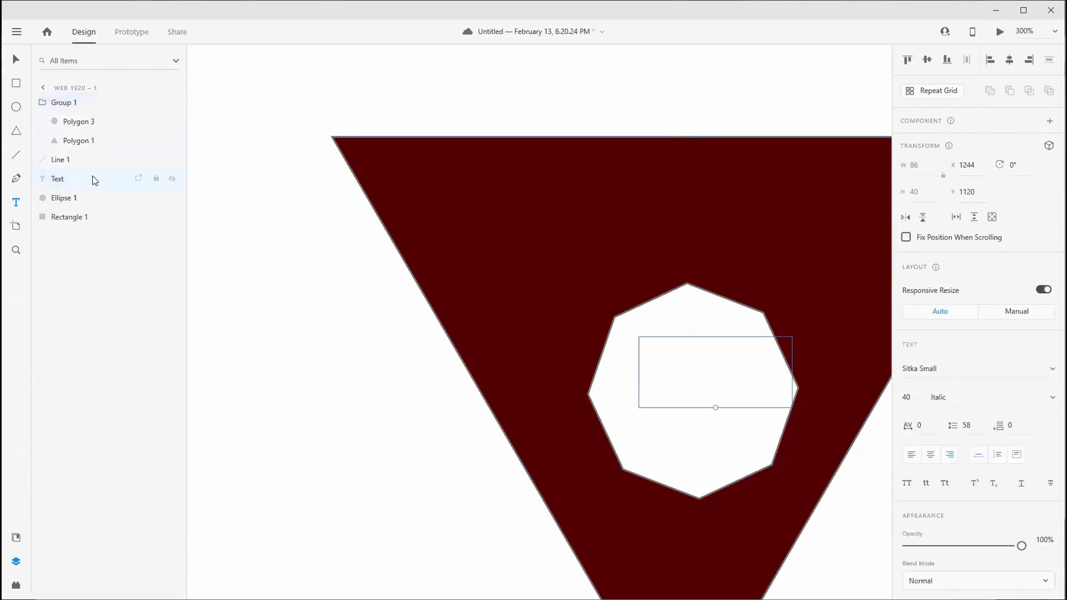
double_click(71, 104)
left_click(47, 105)
left_click(47, 105)
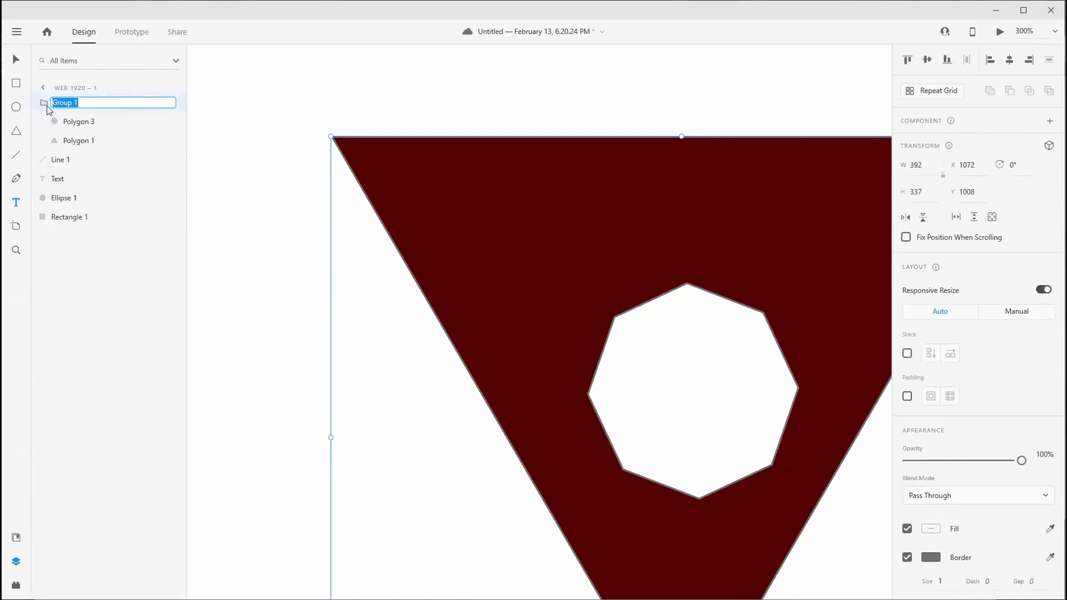
left_click(563, 218)
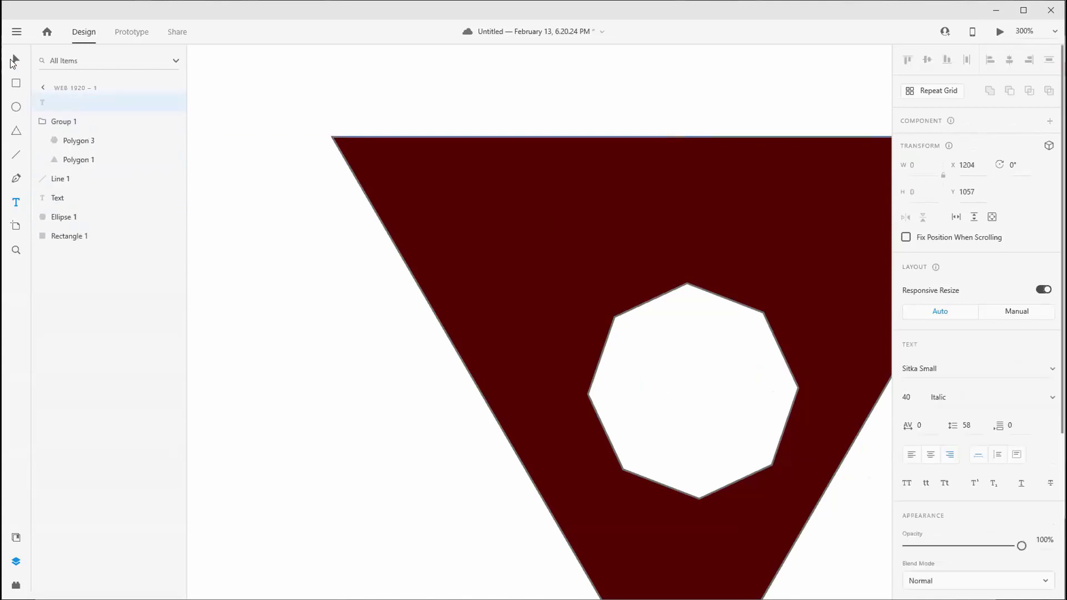
Select Group 1 and move it up and to the left, to about X 1041, Y 973
left_click(15, 60)
left_click(416, 161)
scroll(386, 157, "down", 3)
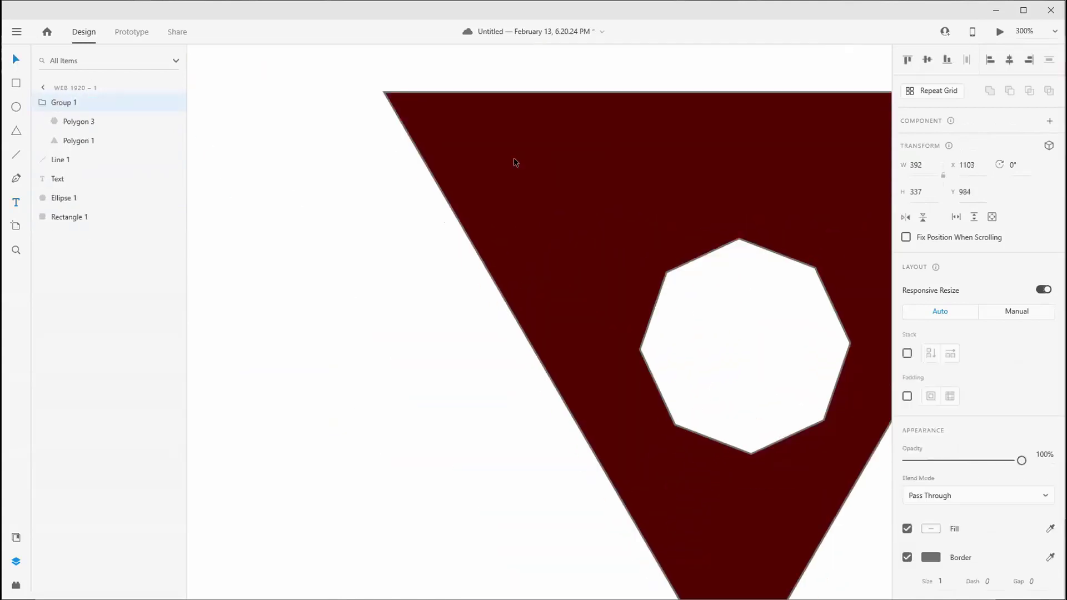
key("shift+Left")
key("shift+Left")
key("shift+Left")
key("shift+Left")
key("shift+Left")
key("shift+Left")
key("shift+Left")
key("shift+Left")
key("shift+Right")
key("shift+Right")
key("shift+Up")
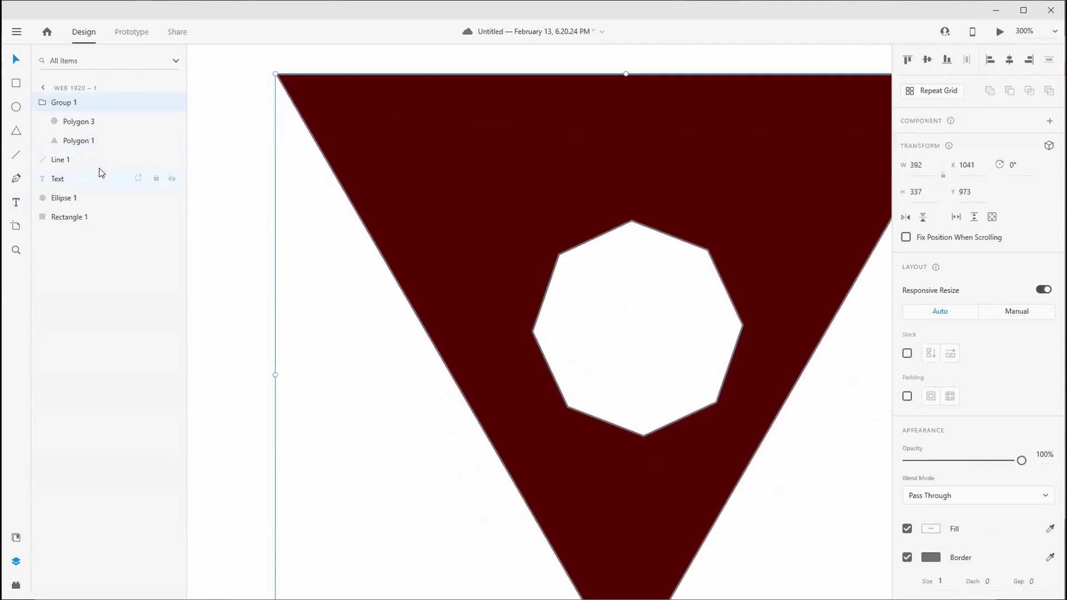
Put the Text layer back into Group 1 below Polygon 1 and shift the octagon slightly up and to the left
left_click_drag(91, 176, 98, 148)
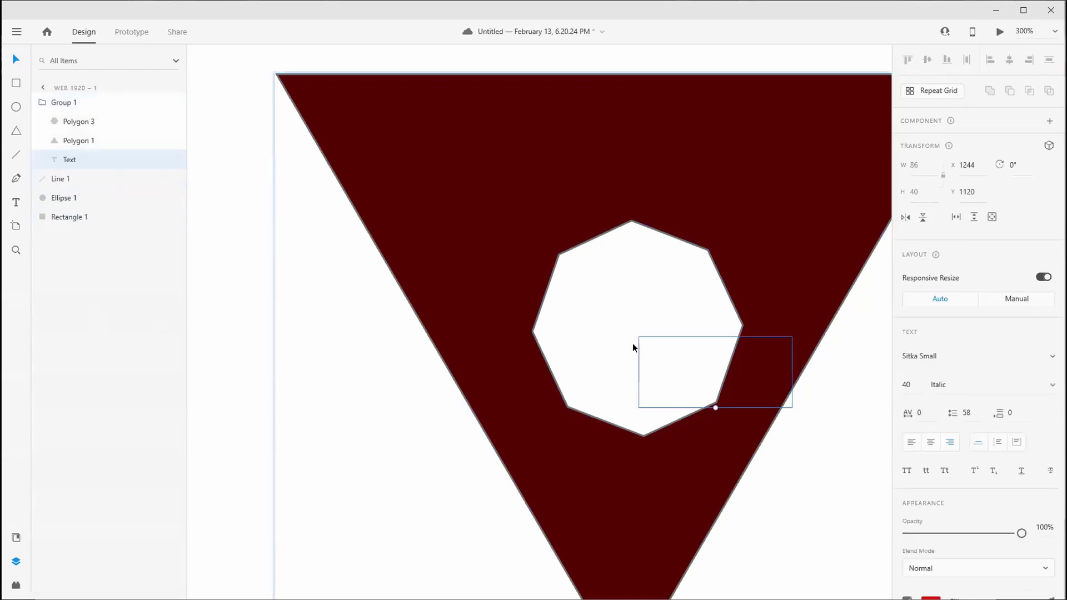
left_click_drag(632, 347, 600, 322)
left_click(654, 374)
Bring the Text layer to the top of Group 1 and move the text into the octagon at about X 1183, Y 1081
left_click_drag(78, 159, 78, 114)
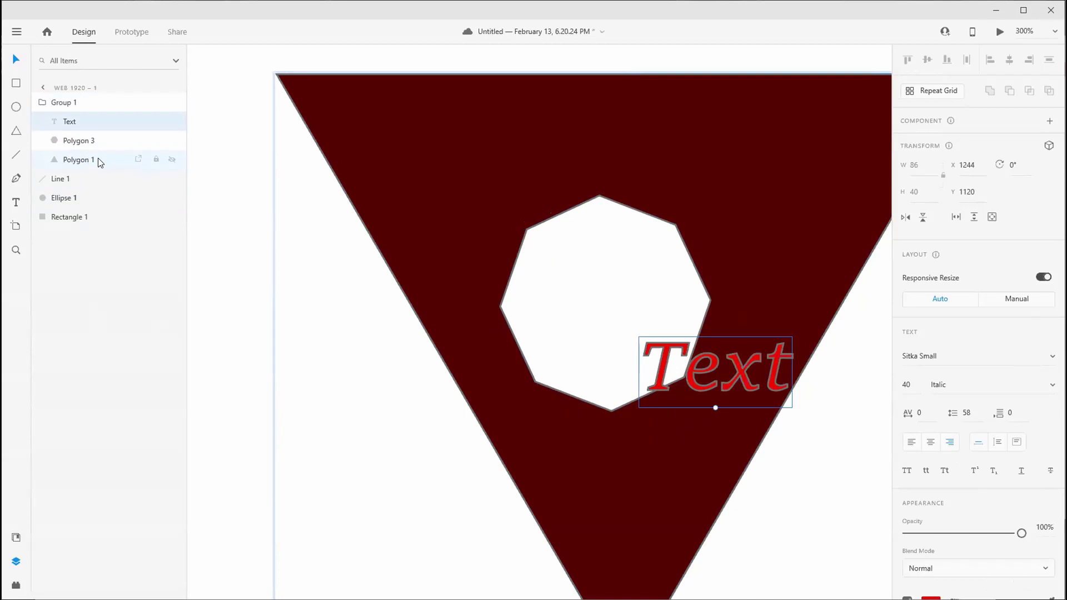
left_click_drag(667, 365, 559, 308)
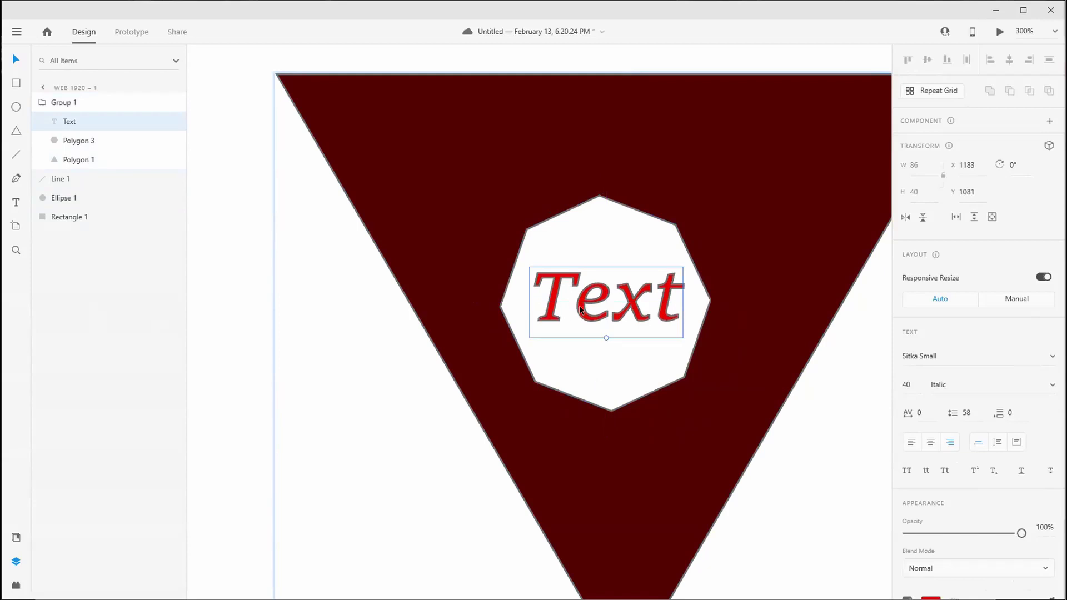
Place the Text layer beneath Polygon 3 and lower the octagon's opacity to about 29%
left_click_drag(72, 121, 86, 152)
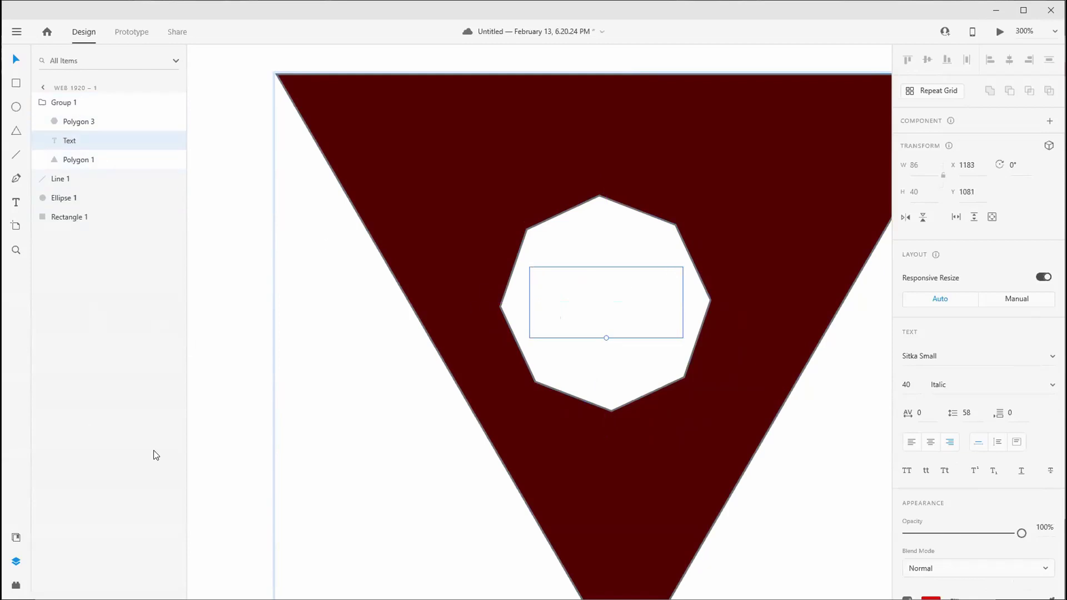
scroll(991, 414, "down", 3)
scroll(1001, 444, "up", 3)
scroll(1011, 487, "down", 3)
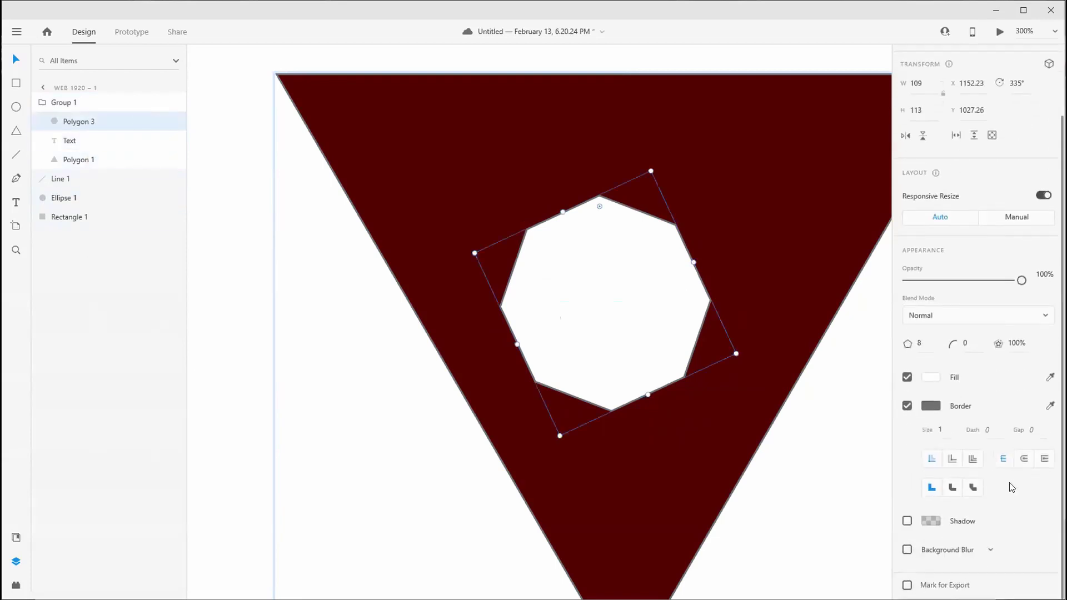
left_click(940, 280)
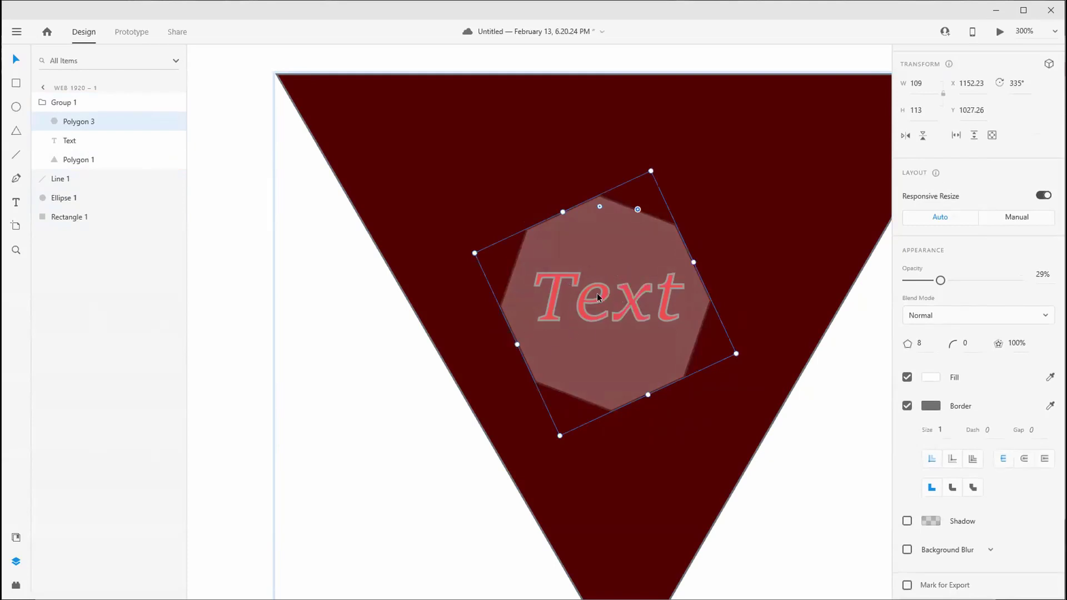
left_click_drag(981, 278, 947, 280)
Undo the octagon's opacity changes and bring the Text layer back above Polygon 3
key("ctrl+z")
key("ctrl+z")
left_click_drag(106, 142, 91, 116)
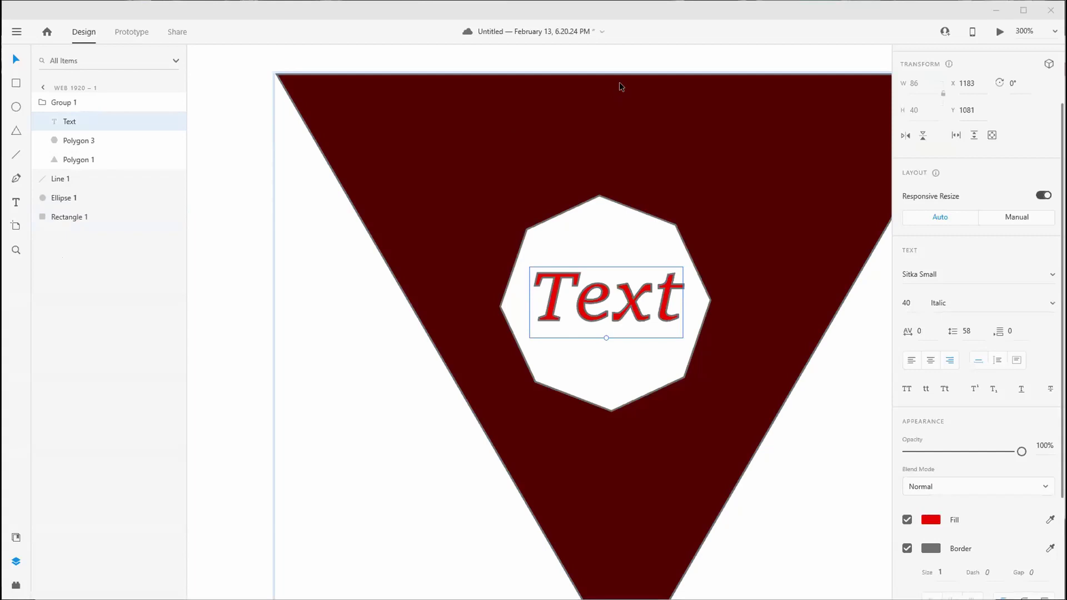
Select Group 1's contents, the rectangle, ellipse and line together and delete everything from the artboard
scroll(418, 185, "down", 5)
left_click_drag(350, 183, 591, 127)
scroll(519, 195, "down", 5)
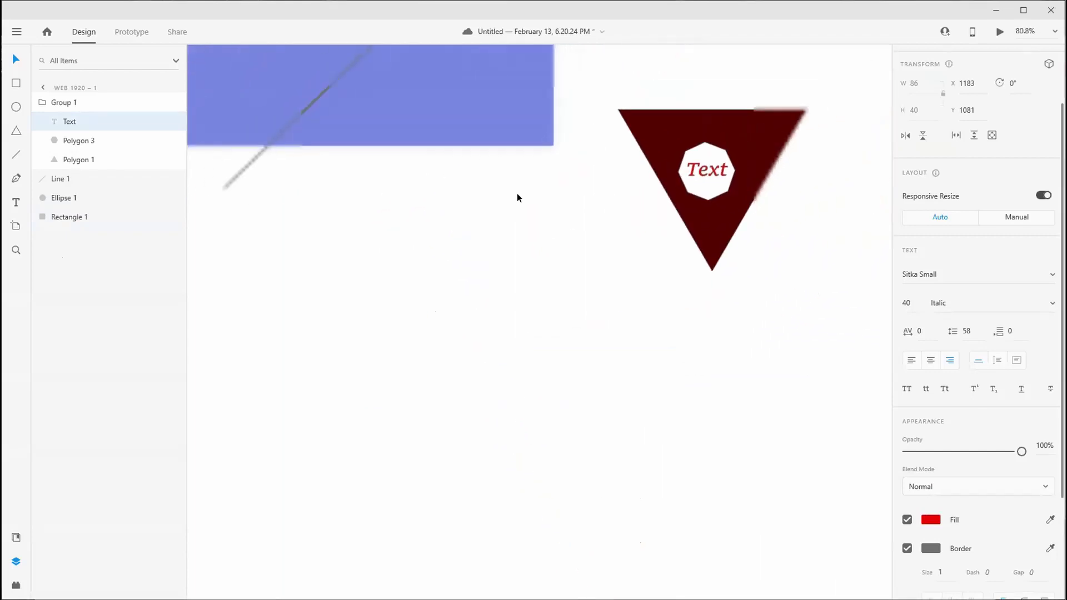
scroll(509, 206, "down", 1)
scroll(505, 327, "up", 3)
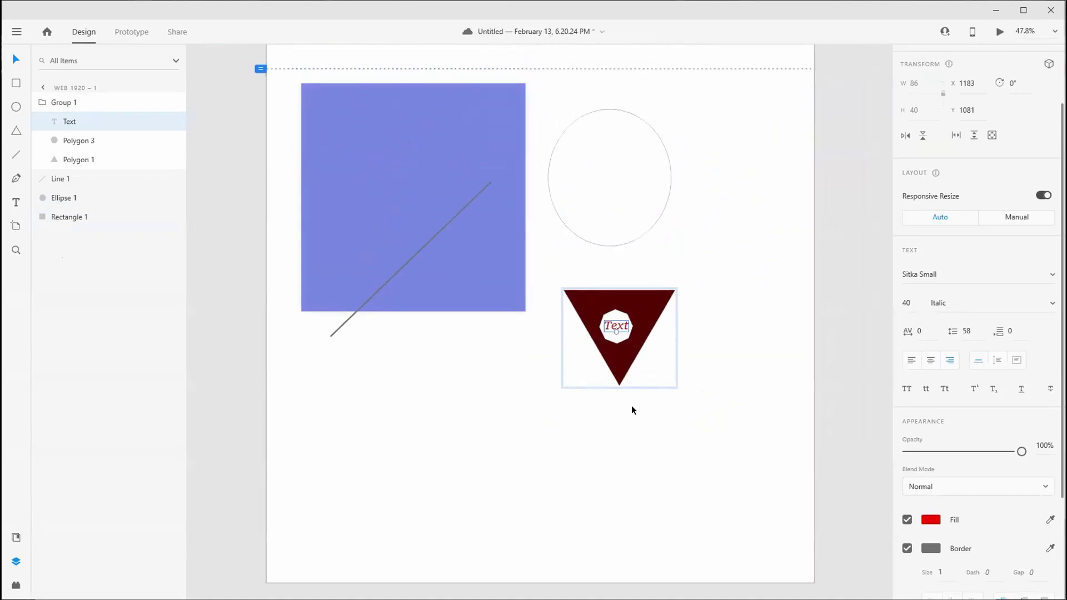
left_click_drag(709, 433, 270, 100)
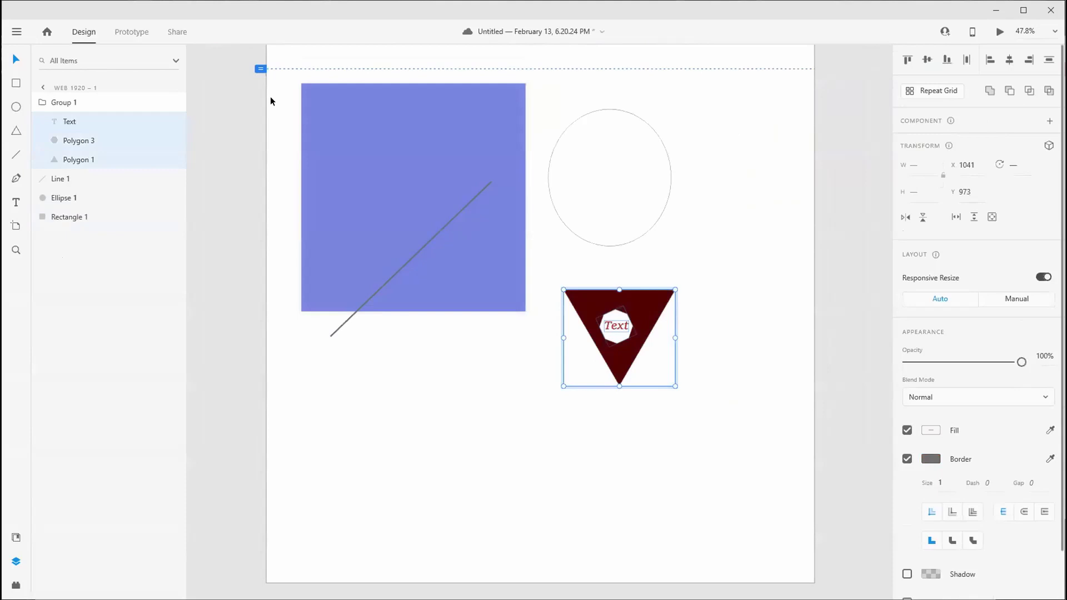
left_click(85, 217, "shift")
left_click(81, 199, "shift")
left_click(78, 180, "shift")
right_click(78, 103)
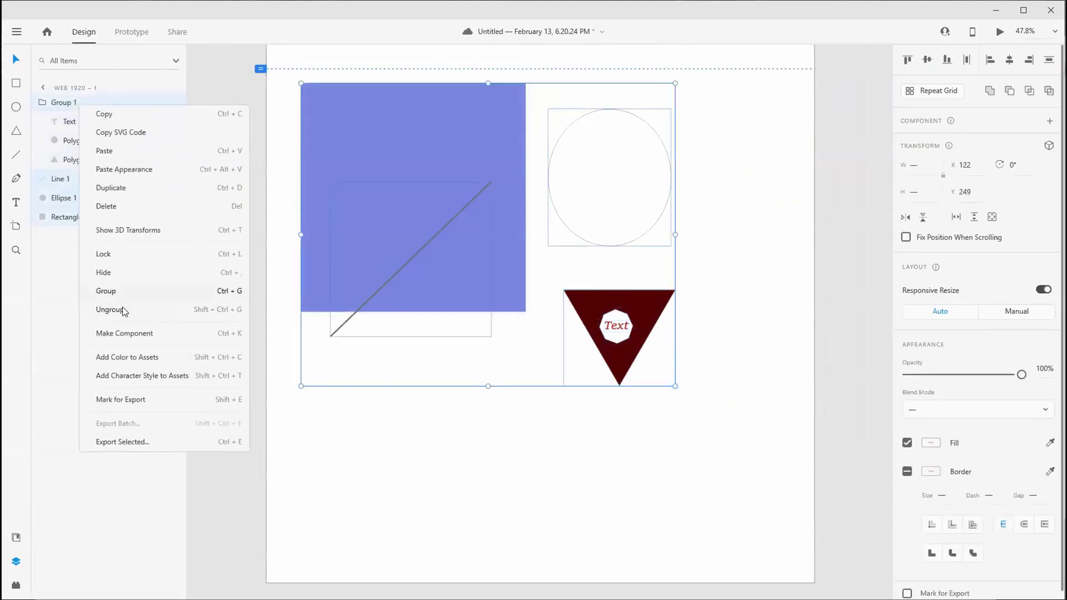
left_click(125, 208)
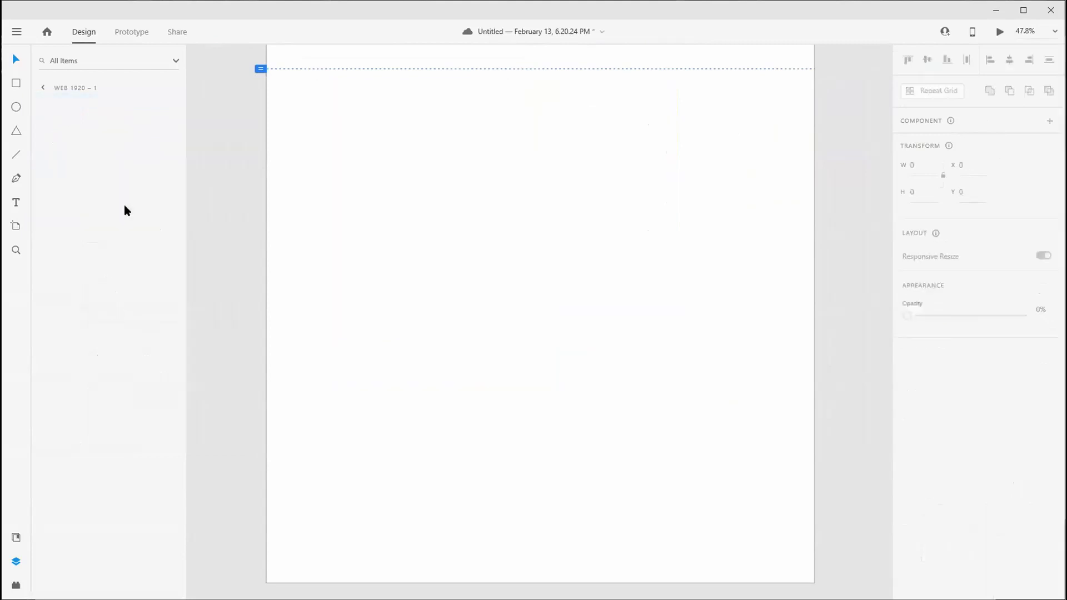
Draw a closed six-point, roughly heart-shaped path with the Pen tool in the upper part of the artboard
left_click(18, 176)
left_click(534, 165)
left_click(417, 120)
left_click(360, 226)
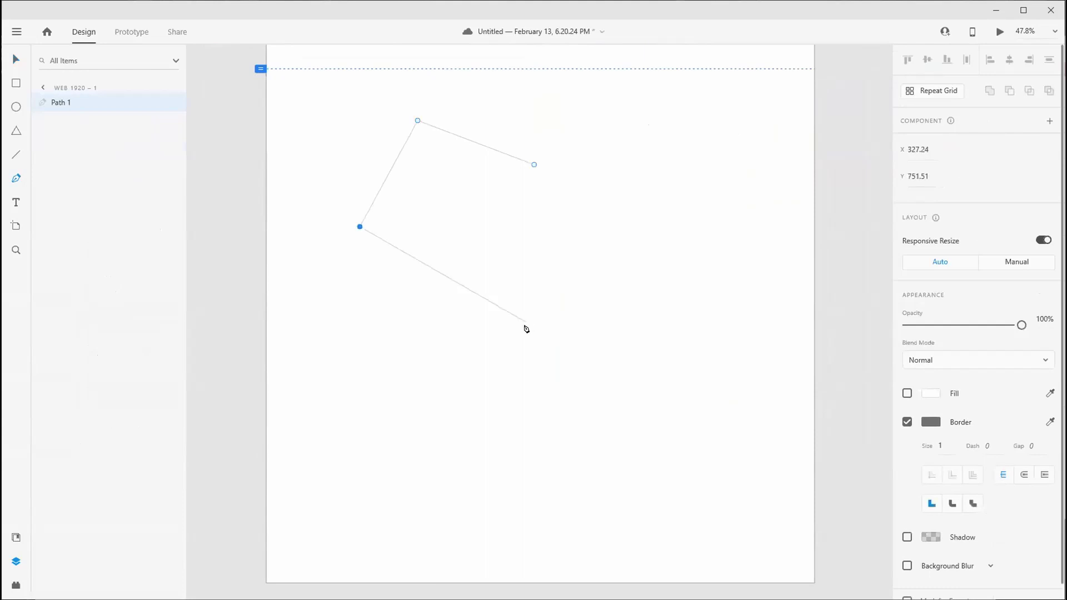
left_click(531, 355)
left_click(679, 232)
left_click(624, 114)
left_click(534, 165)
Reshape the path's left side by adding and moving anchor points, placing the leftmost one at about X 248, Y 695
left_click_drag(418, 120, 395, 130)
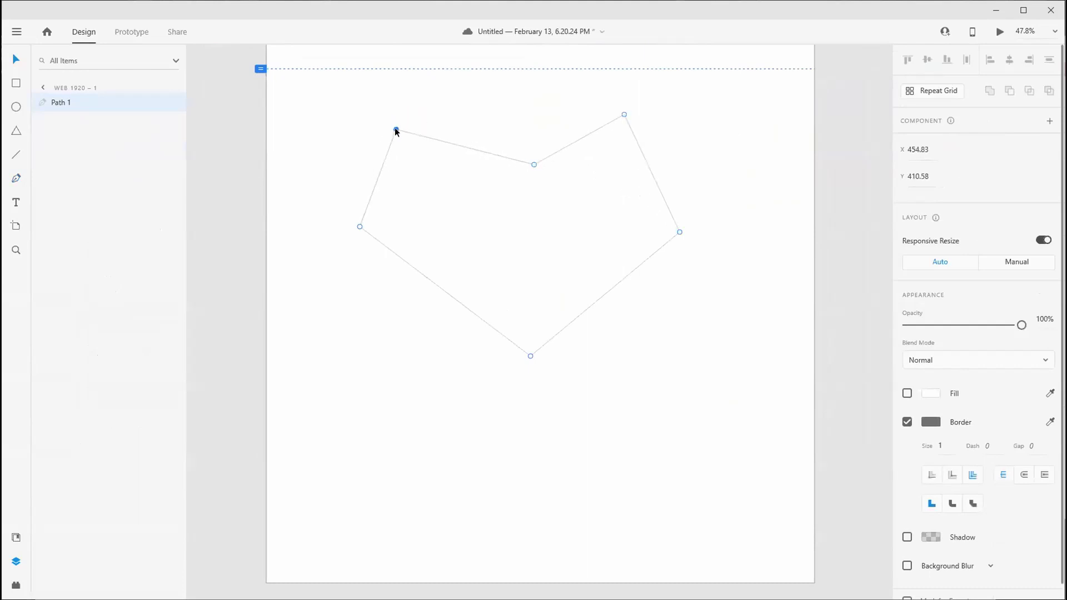
left_click(405, 152)
left_click_drag(396, 131, 440, 167)
left_click_drag(457, 213, 481, 237)
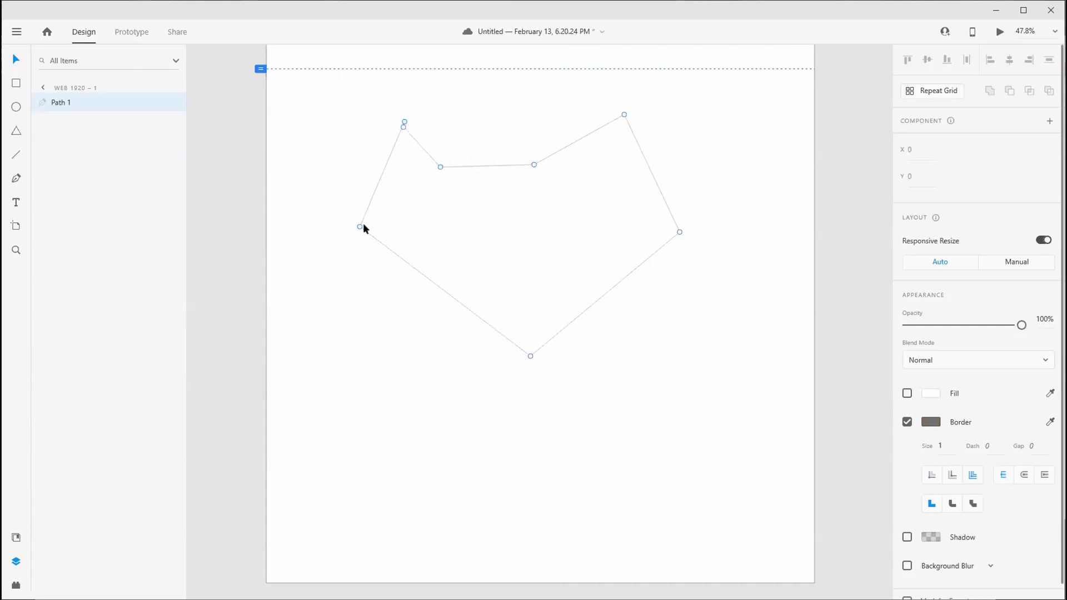
left_click_drag(359, 228, 338, 213)
scroll(935, 311, "down", 1)
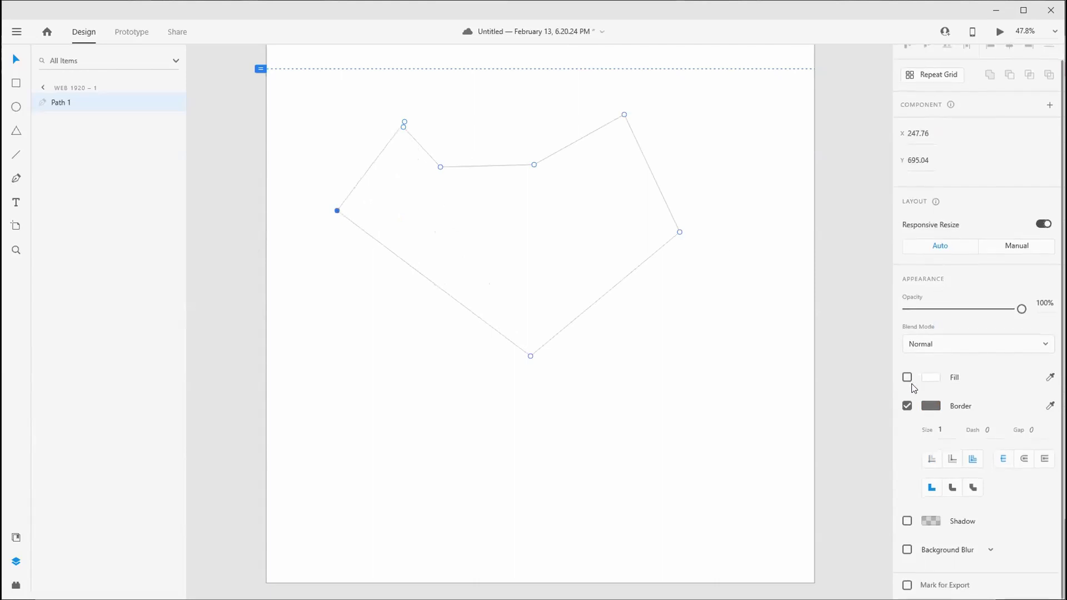
Fill the closed path with near-black #130F0F and turn on its shadow
left_click(933, 375)
left_click_drag(791, 384, 773, 403)
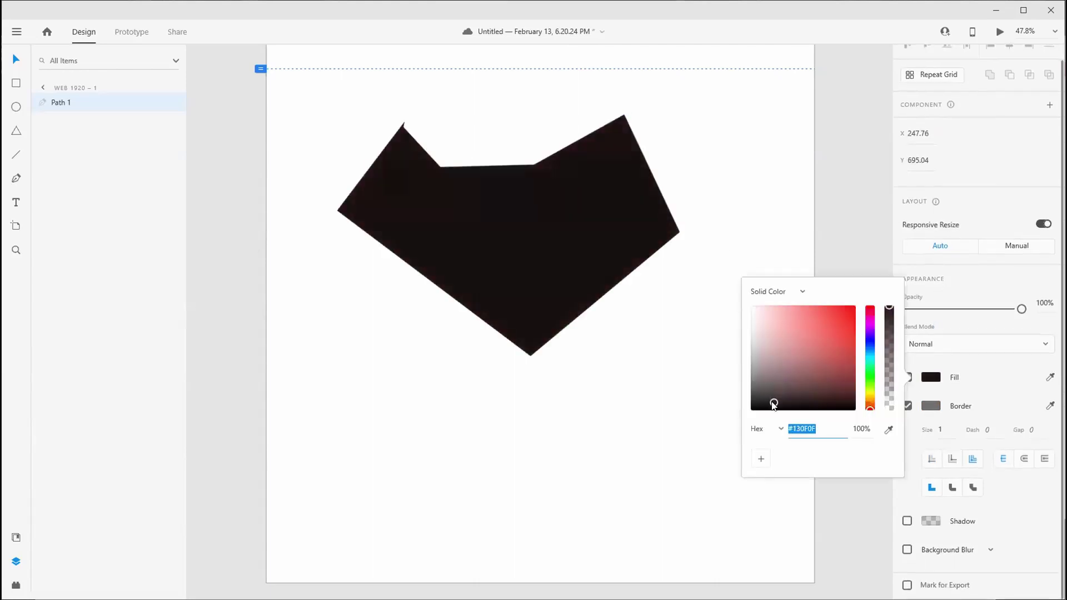
left_click(903, 520)
left_click(907, 521)
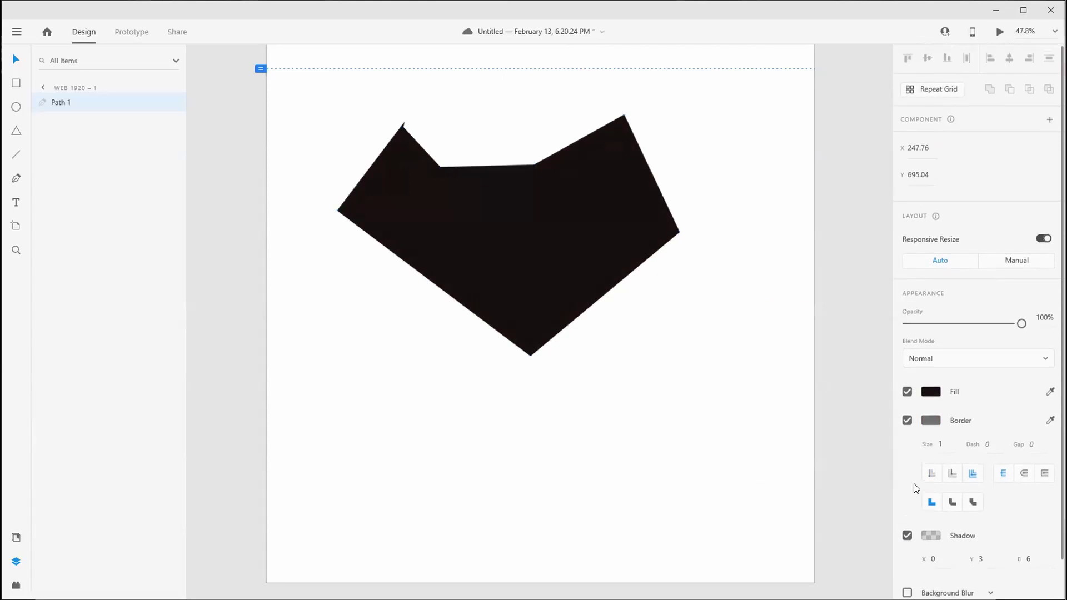
scroll(913, 484, "down", 1)
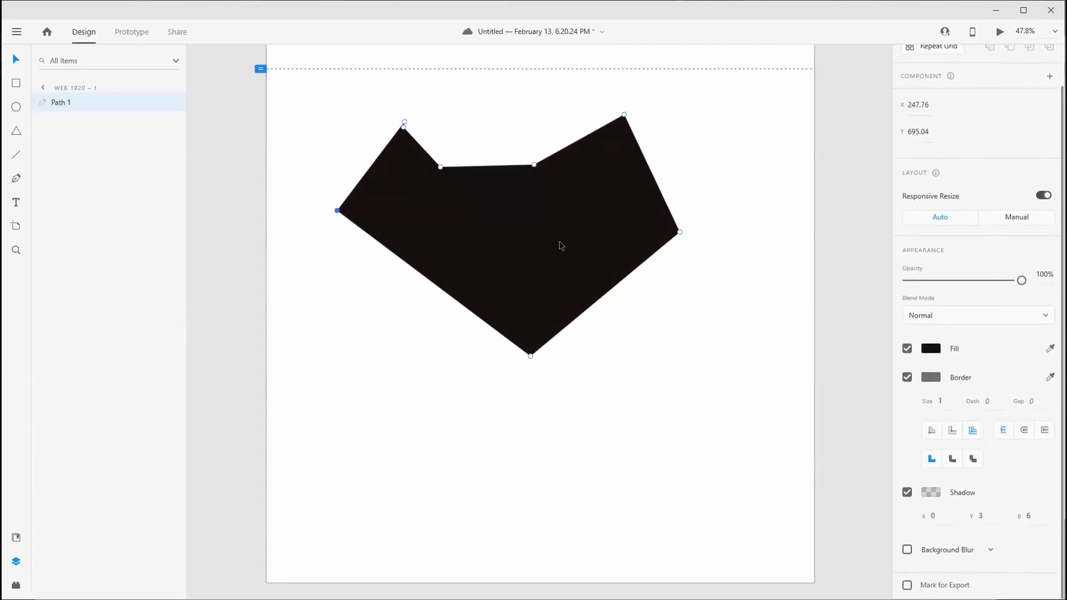
Delete the path's anchor points until the whole shape is removed from the artboard
key("Delete")
key("Delete")
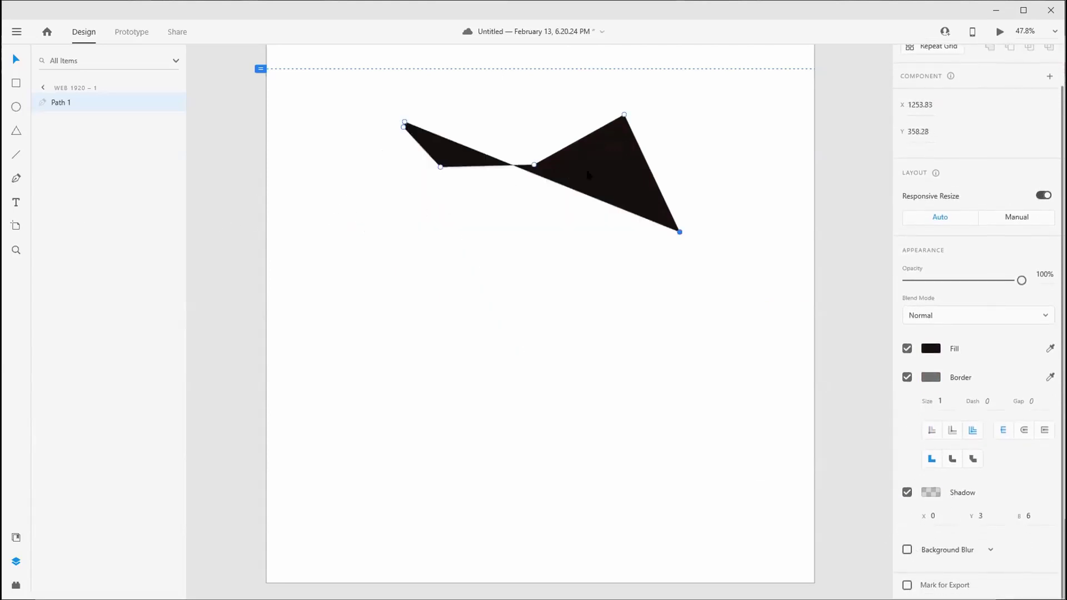
key("Delete")
key("Delete")
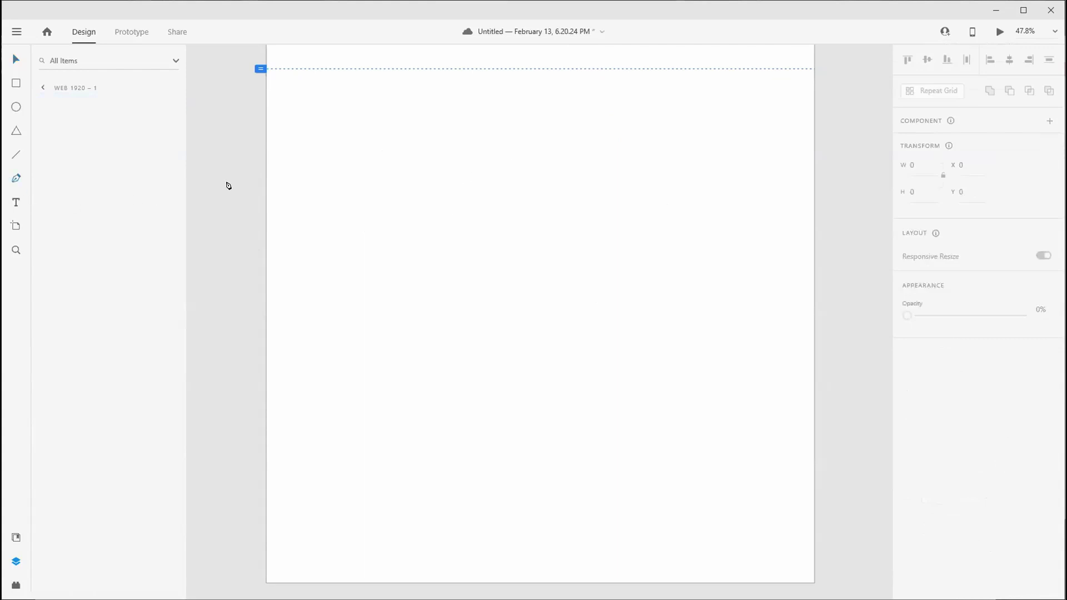
Start a Pen tool path at about X 942, Y 578 and add a smooth curve point at about X 703, Y 339
left_click(535, 177)
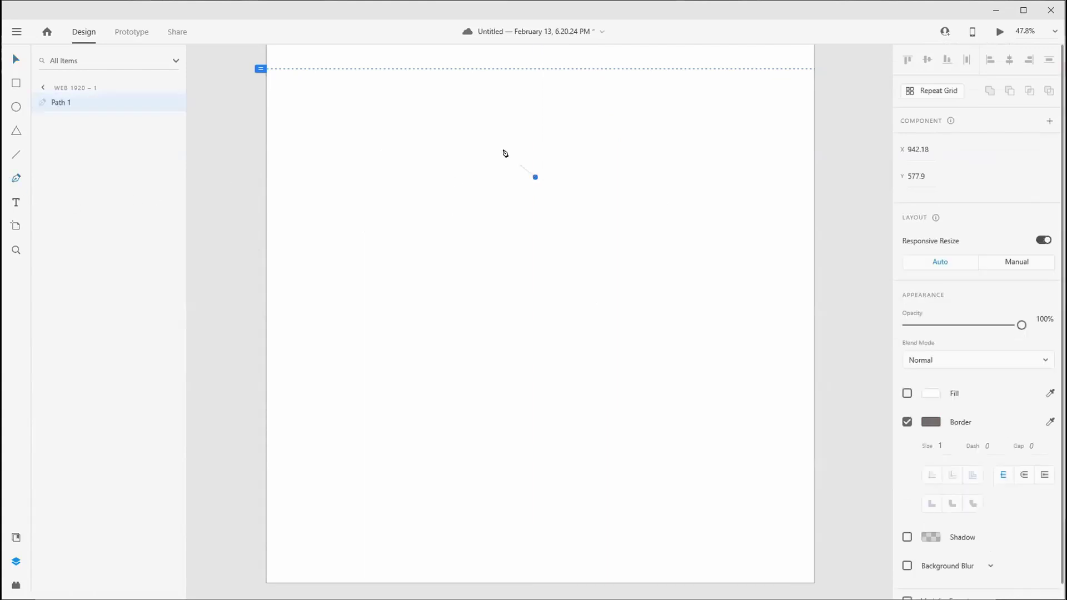
left_click_drag(467, 109, 432, 173)
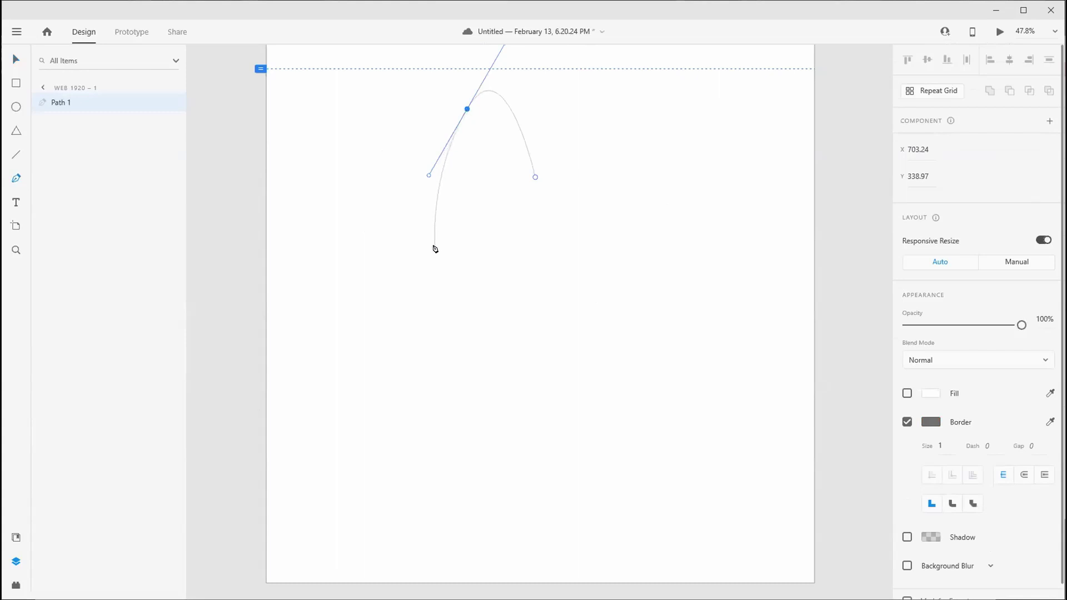
left_click(419, 230)
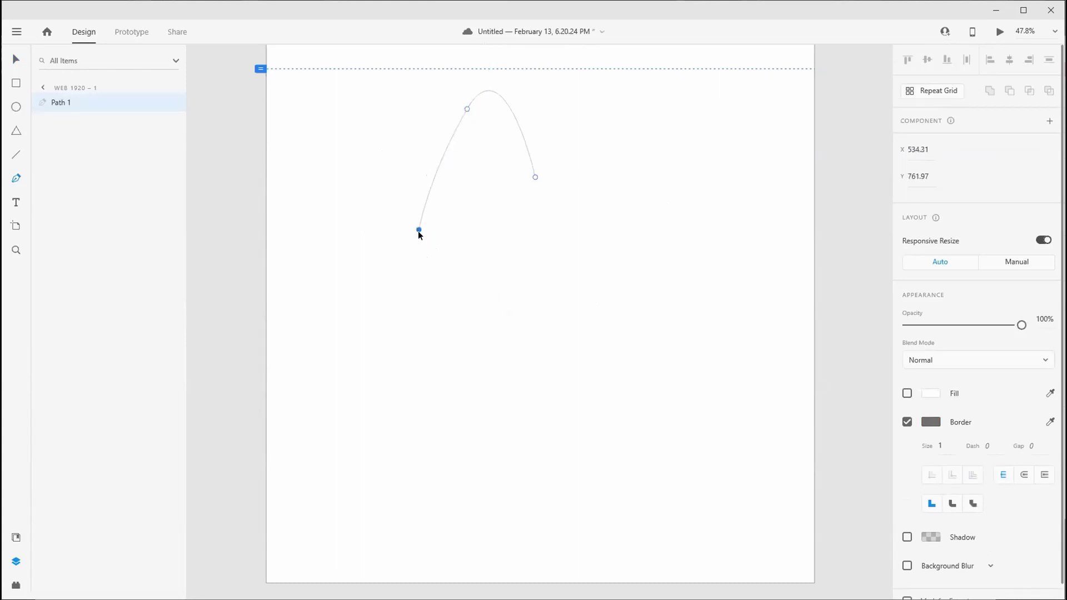
key("ctrl+z")
left_click_drag(466, 228, 526, 301)
key("ctrl+z")
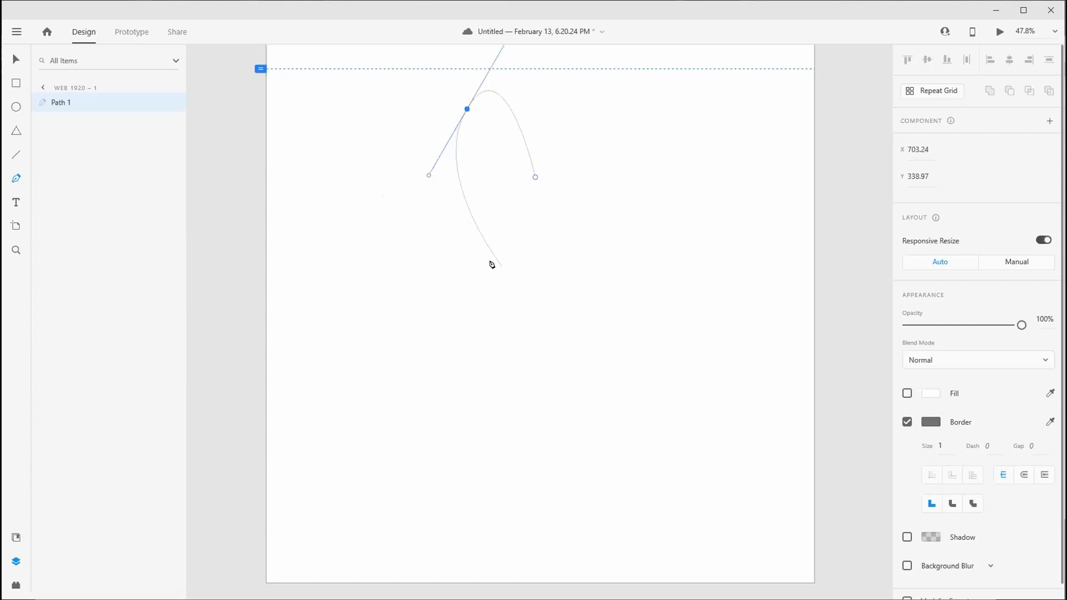
Extend the curve to about X 616, Y 825 and finish the half-heart with a straight segment to a tip below the starting point
left_click_drag(441, 248, 500, 294)
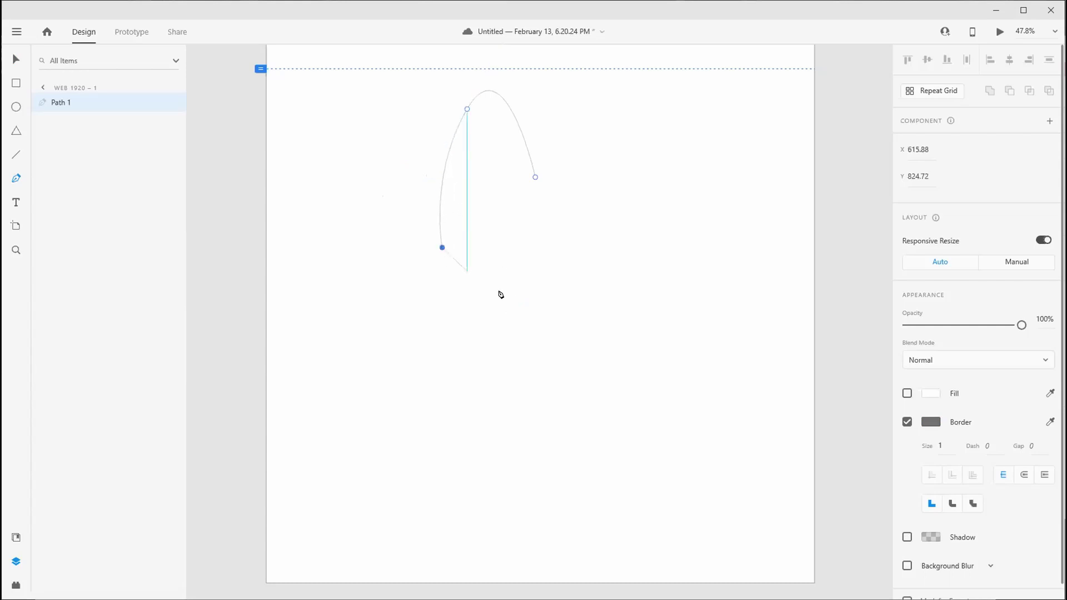
left_click(535, 320)
left_click(16, 61)
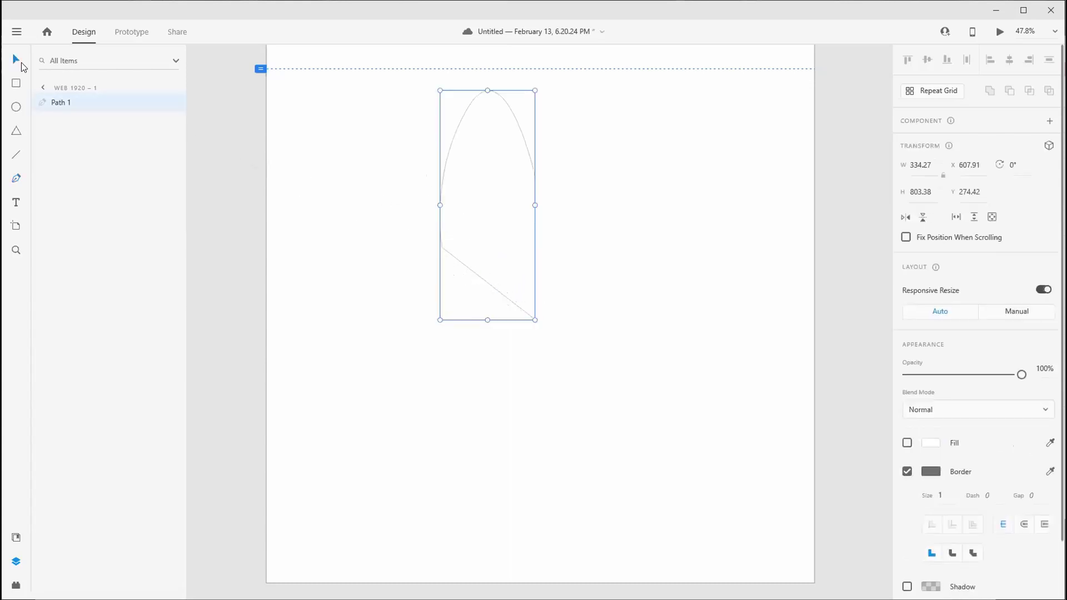
Duplicate the half-heart path in place and move both copies to about X 689, Y 316
left_click_drag(485, 196, 578, 236)
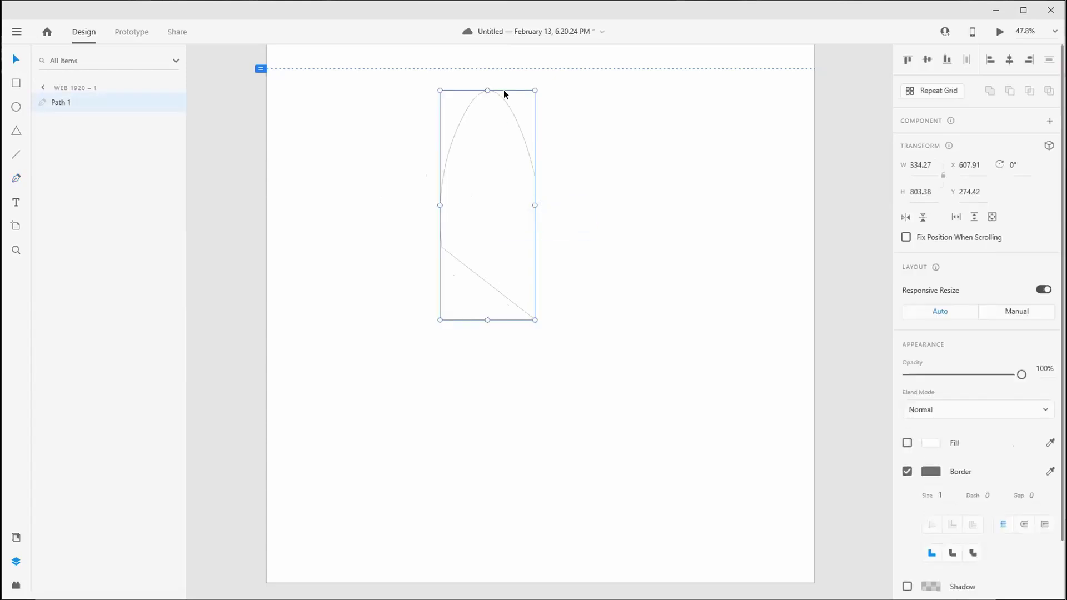
double_click(516, 118)
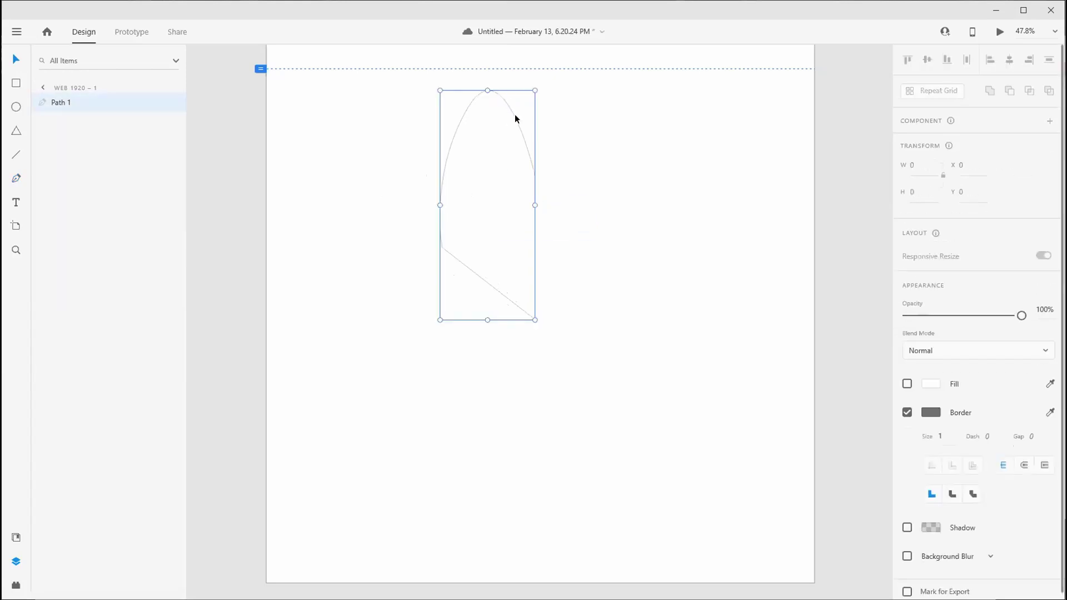
mouse_move(528, 149)
left_mouse_down()
mouse_move(548, 188)
mouse_move(537, 116)
mouse_move(535, 252)
mouse_move(559, 148)
mouse_move(572, 210)
mouse_move(517, 151)
left_mouse_up()
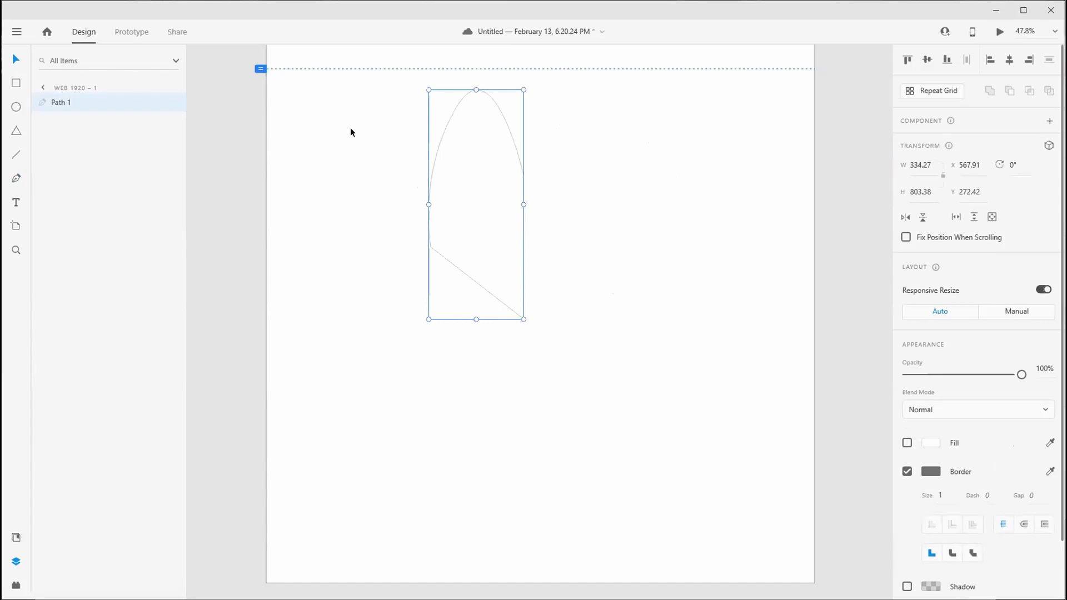
key("ctrl+d")
left_click_drag(507, 131, 541, 144)
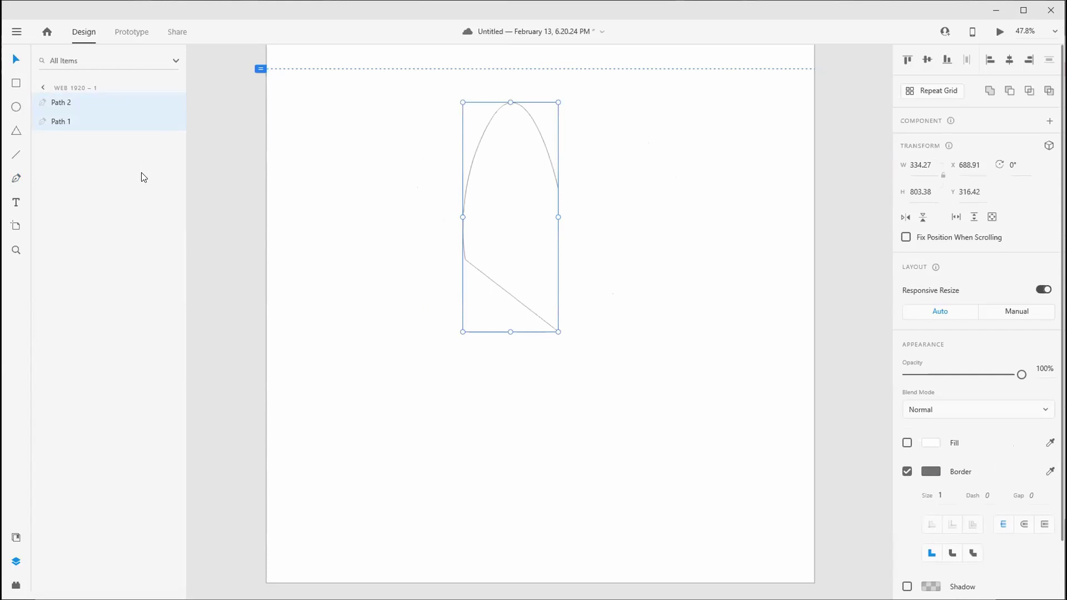
Flip Path 2 horizontally and place it against Path 1's right edge so the two halves form a heart
left_click(80, 102)
left_click_drag(517, 101, 630, 101)
left_click(905, 217)
left_click_drag(617, 172, 586, 166)
left_click_drag(659, 154, 639, 153)
Group Path 1 and Path 2 and rename the group as Heart
left_click(91, 119, "shift")
right_click(91, 119)
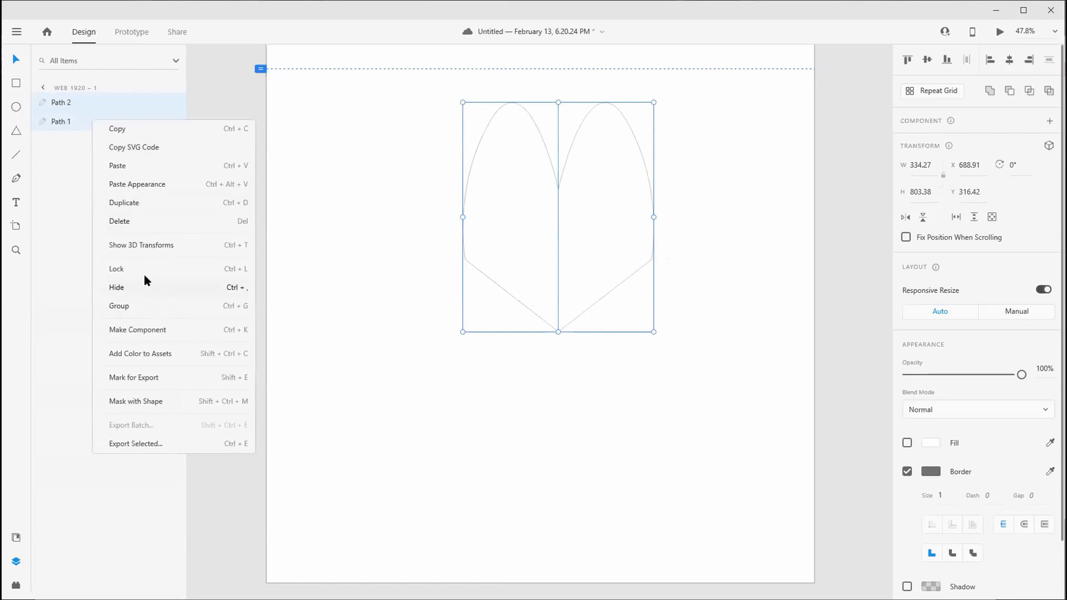
left_click(117, 305)
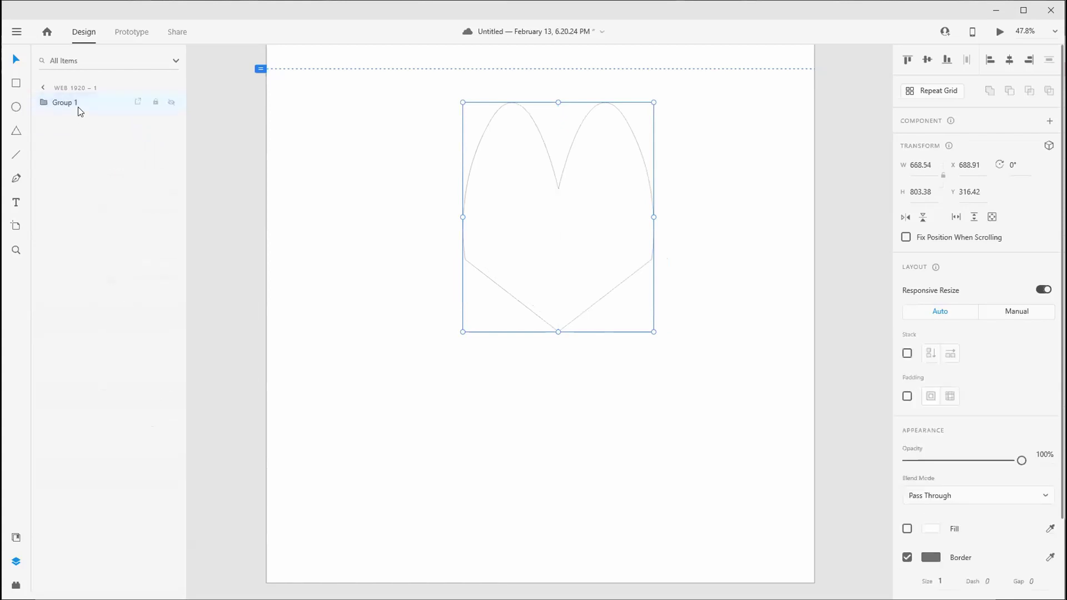
right_click(77, 107)
left_click(112, 227)
type("Heart")
left_click(451, 225)
Try to fill the whole Heart group with red #FF0000 and change the fill to a linear gradient
left_click(553, 187)
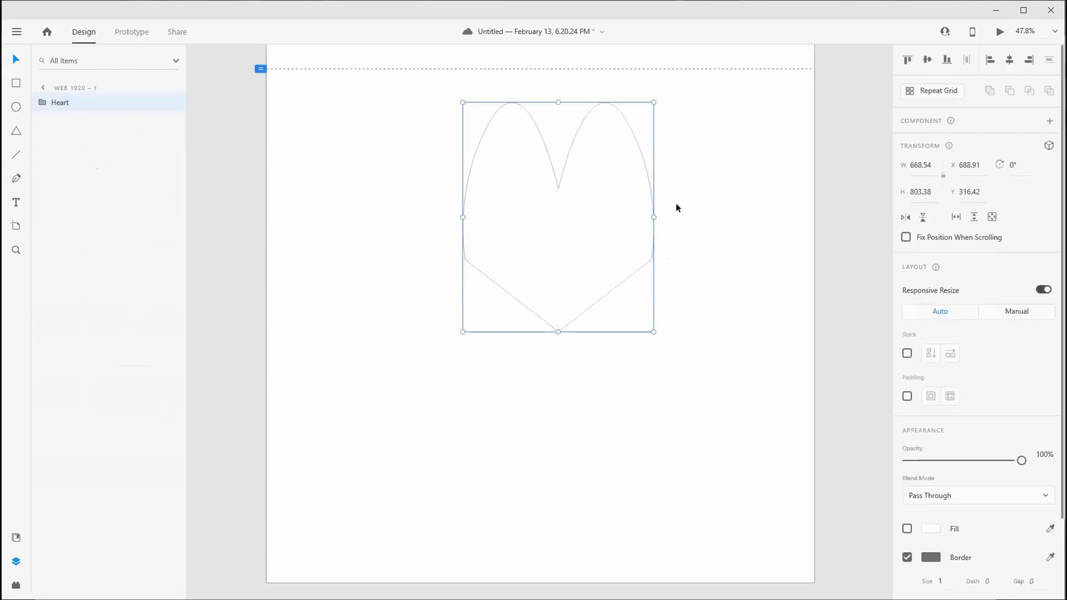
left_click(931, 528)
left_click(800, 415)
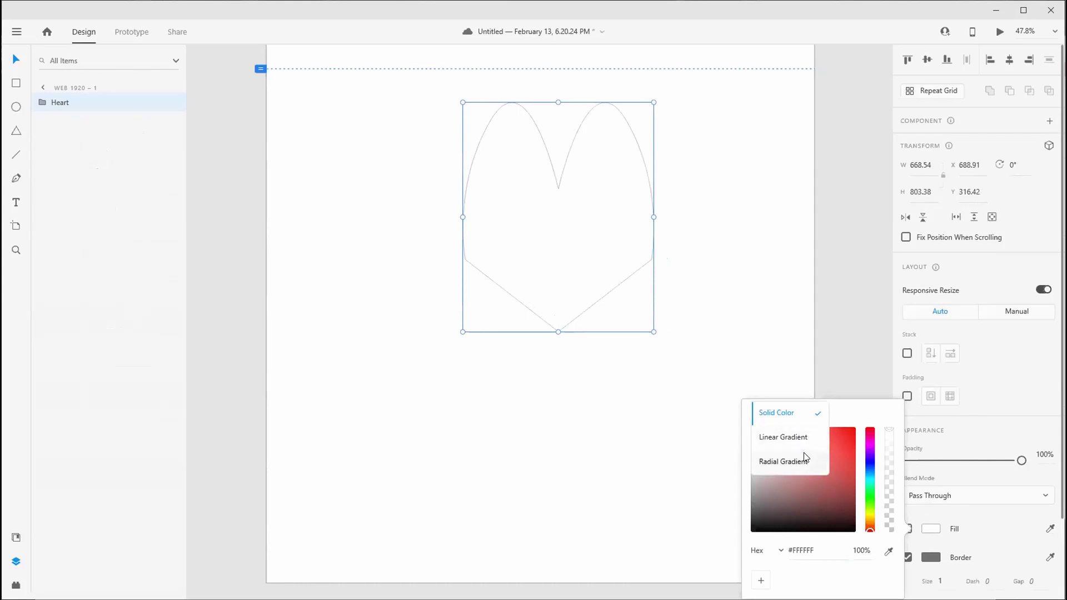
left_click(836, 454)
left_click_drag(845, 451, 862, 419)
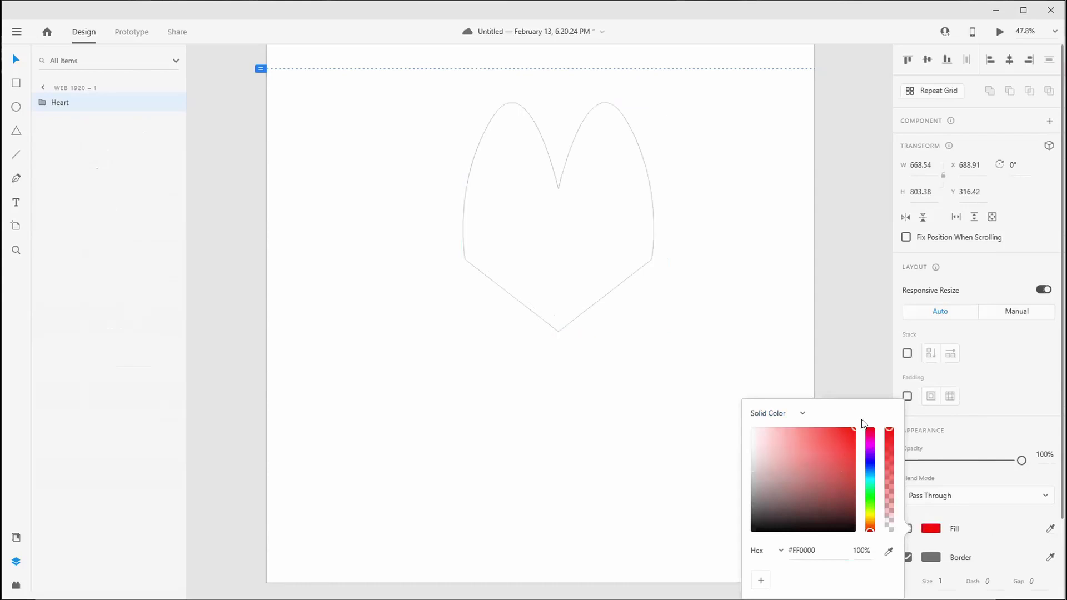
left_click(796, 418)
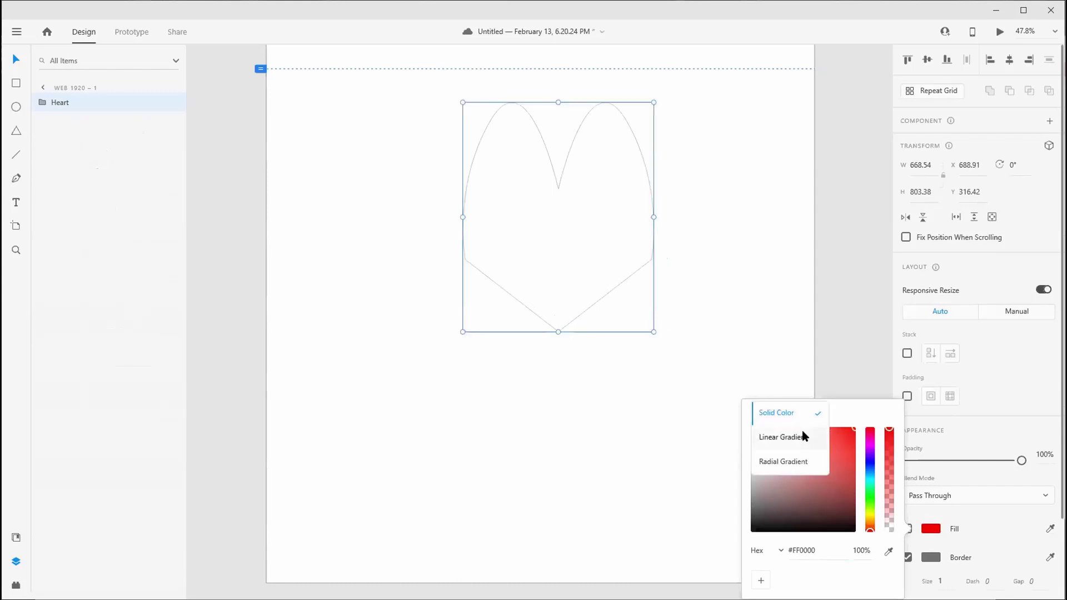
left_click(804, 436)
left_click(805, 338)
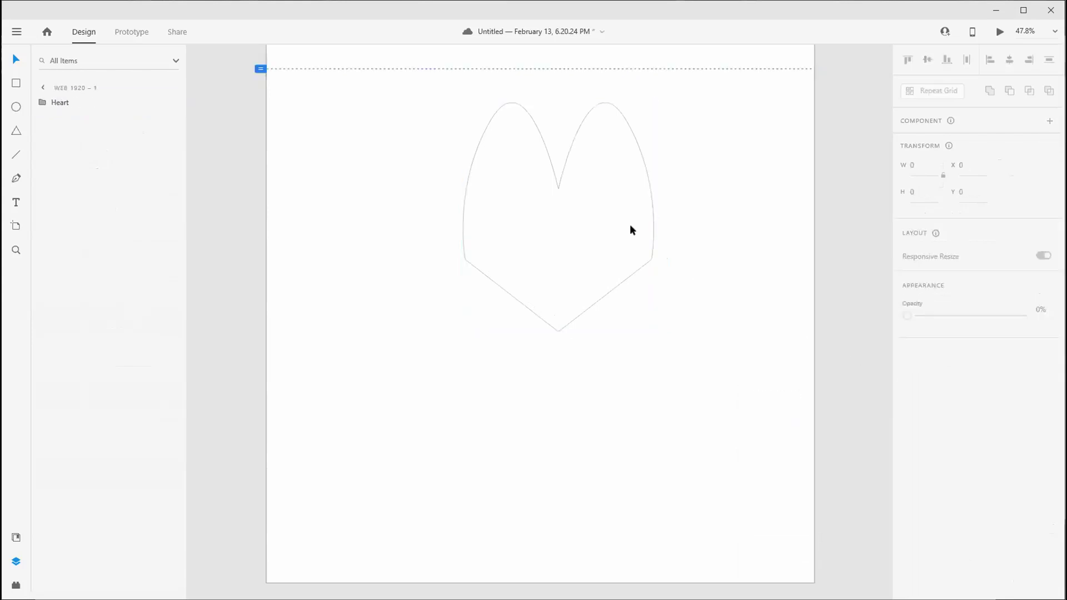
Fill Path 2 in the Heart group with a linear gradient from dark red #881A1A to bright red
left_click(93, 106)
left_click(95, 121)
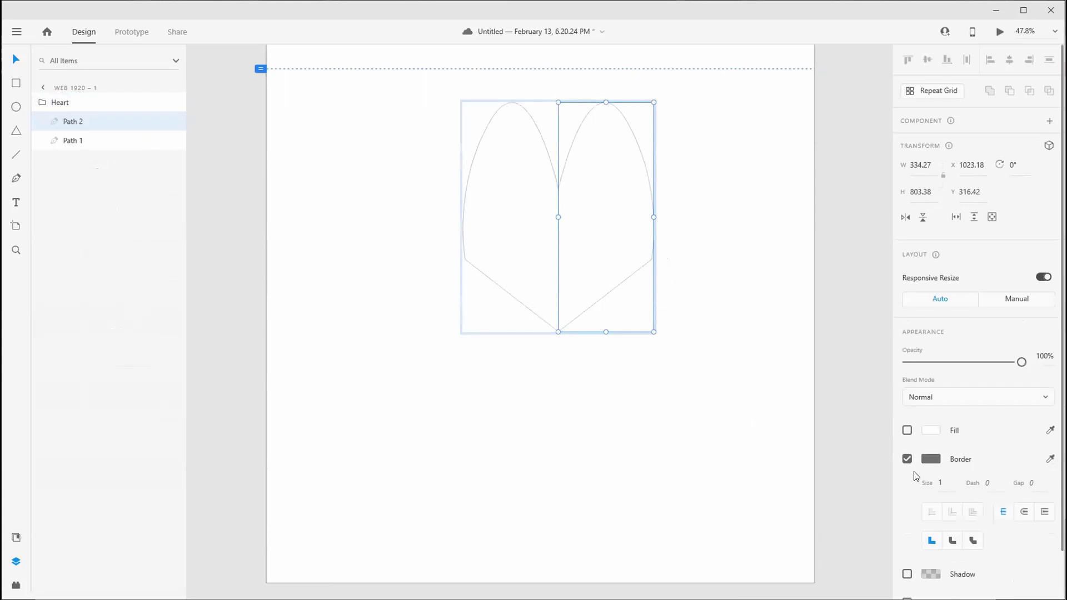
left_click(950, 436)
left_click(833, 425)
left_click(774, 347)
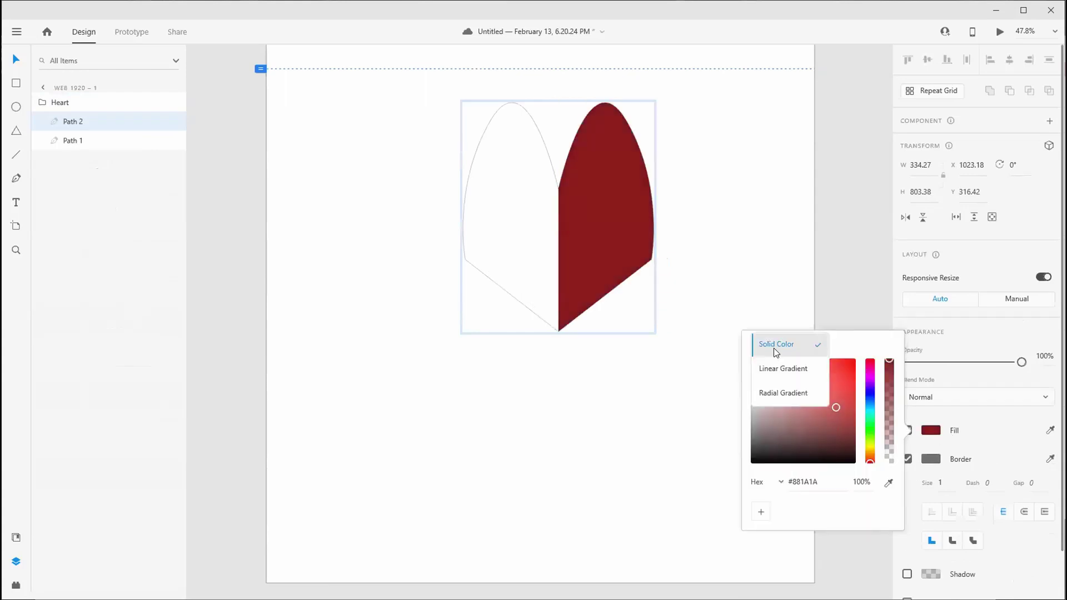
left_click(786, 367)
left_click_drag(817, 394, 858, 369)
left_click(676, 302)
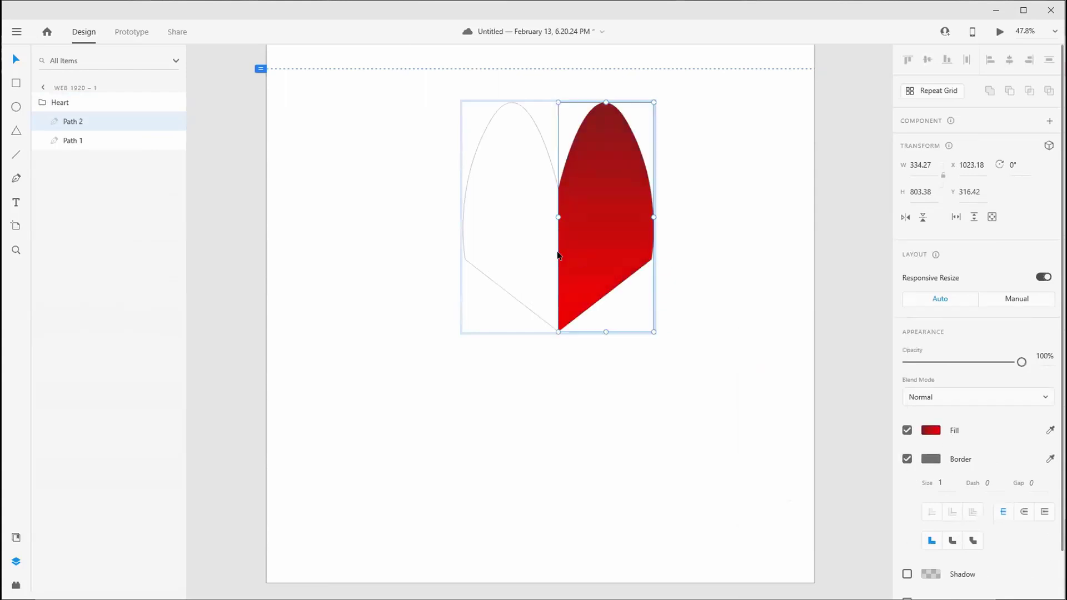
Fill Path 1 in the Heart group with a linear gradient from bright red to dark red #4E0606
left_click(517, 241)
left_click(516, 241)
left_click(473, 262)
double_click(472, 262)
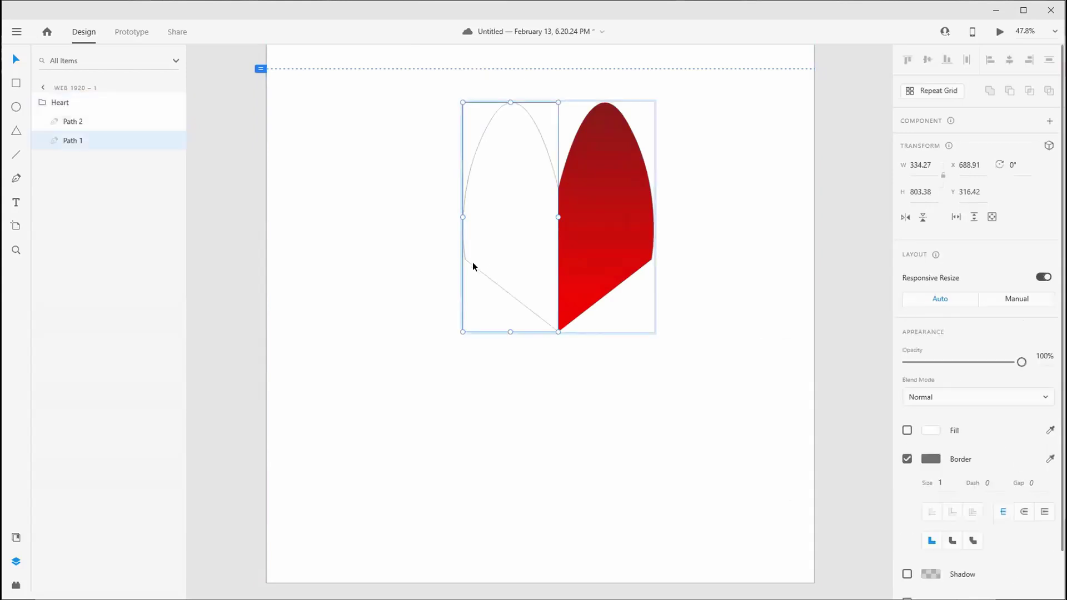
left_click(962, 400)
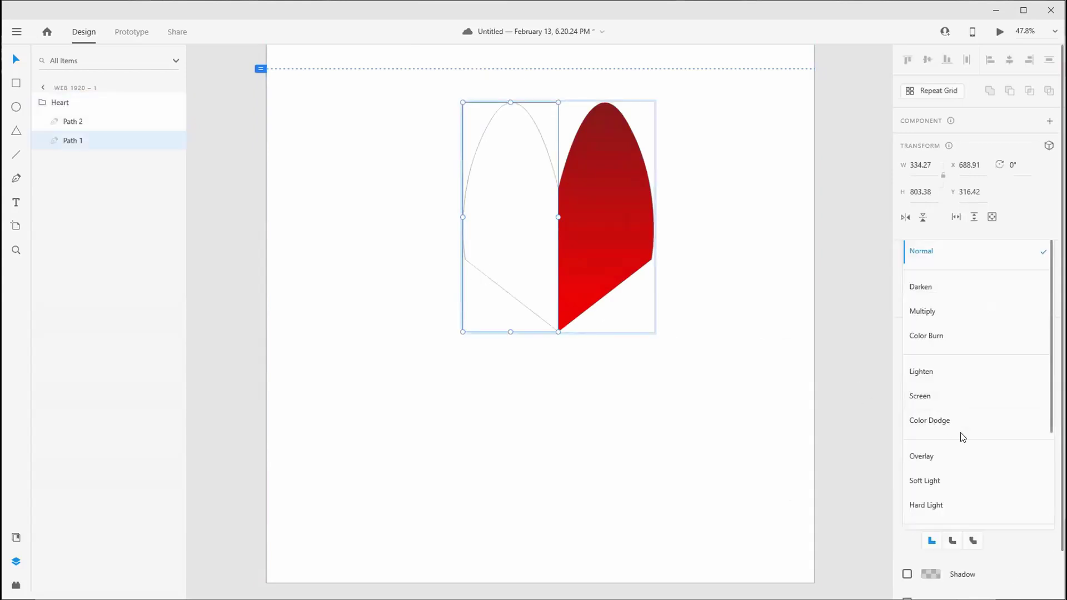
left_click(875, 404)
left_click(932, 431)
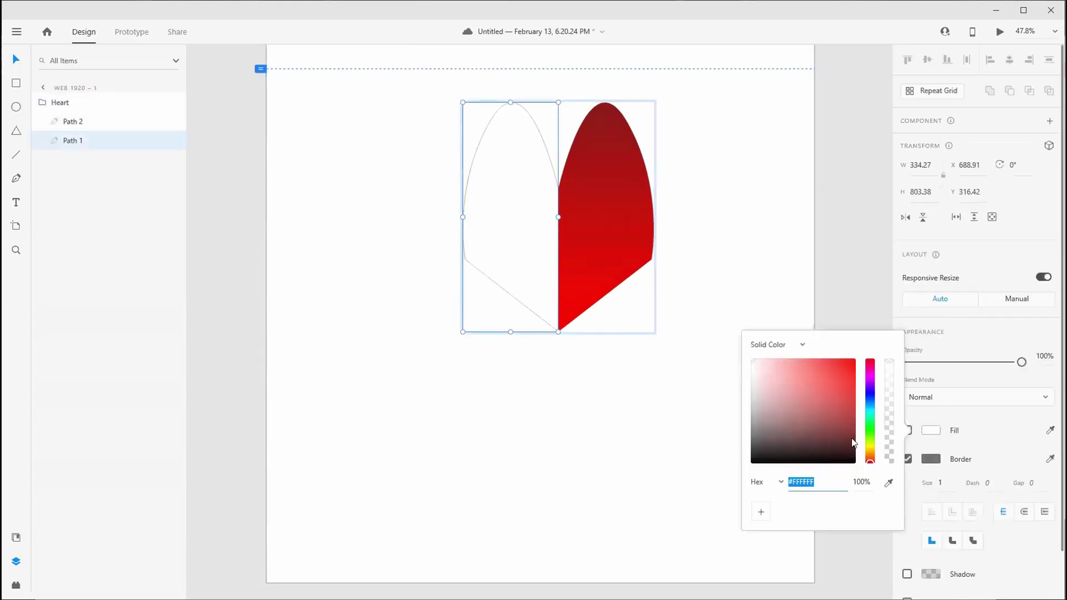
left_click(816, 346)
left_click(794, 367)
left_click_drag(840, 378, 848, 437)
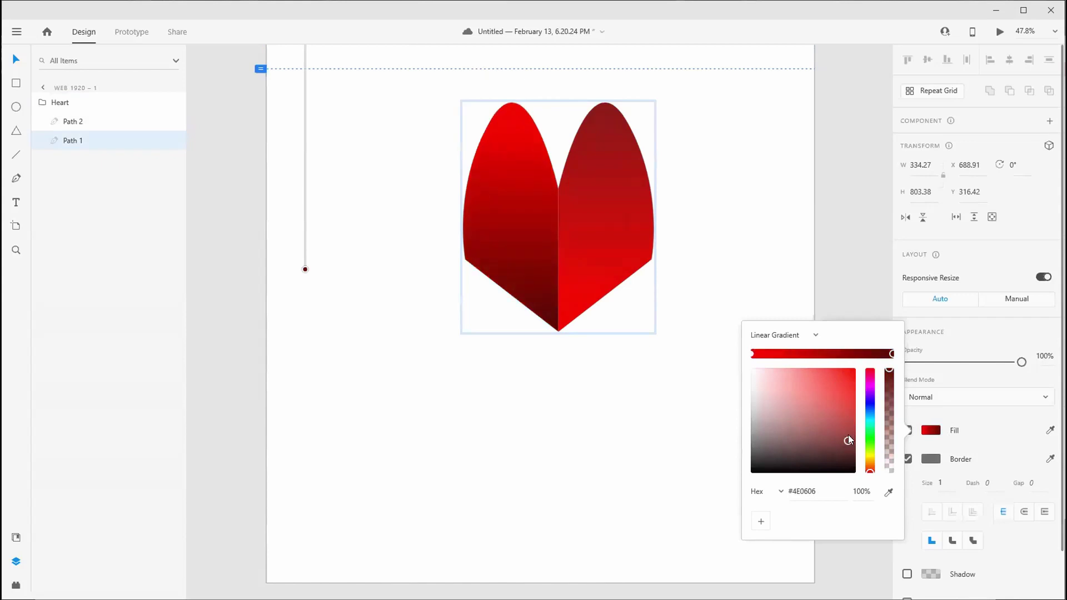
left_click(843, 308)
left_click(848, 288)
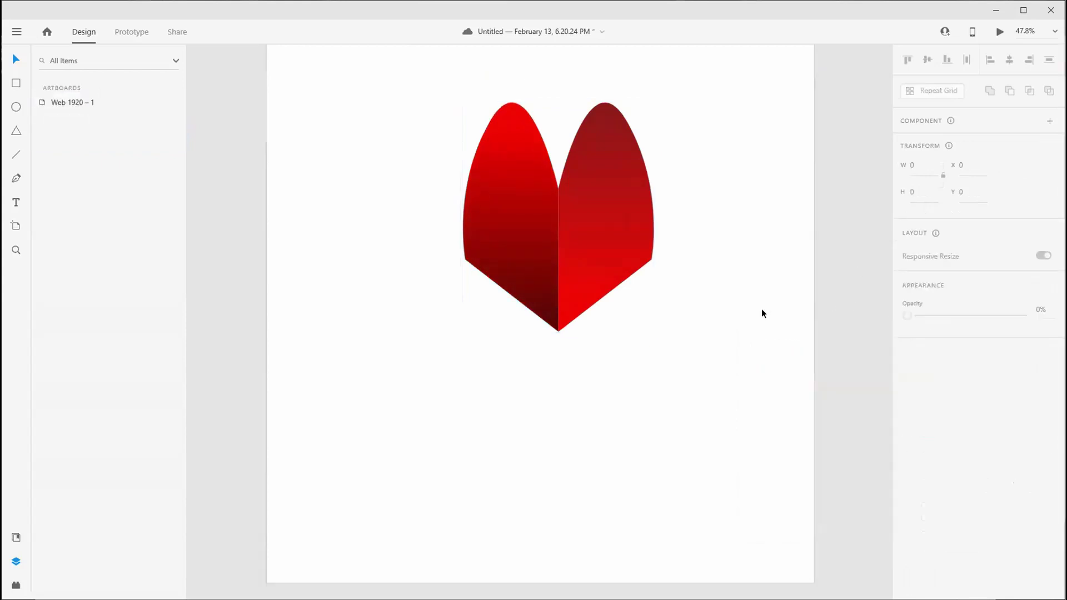
Turn the Heart group into a component and add a Hover State to it
left_click(630, 252)
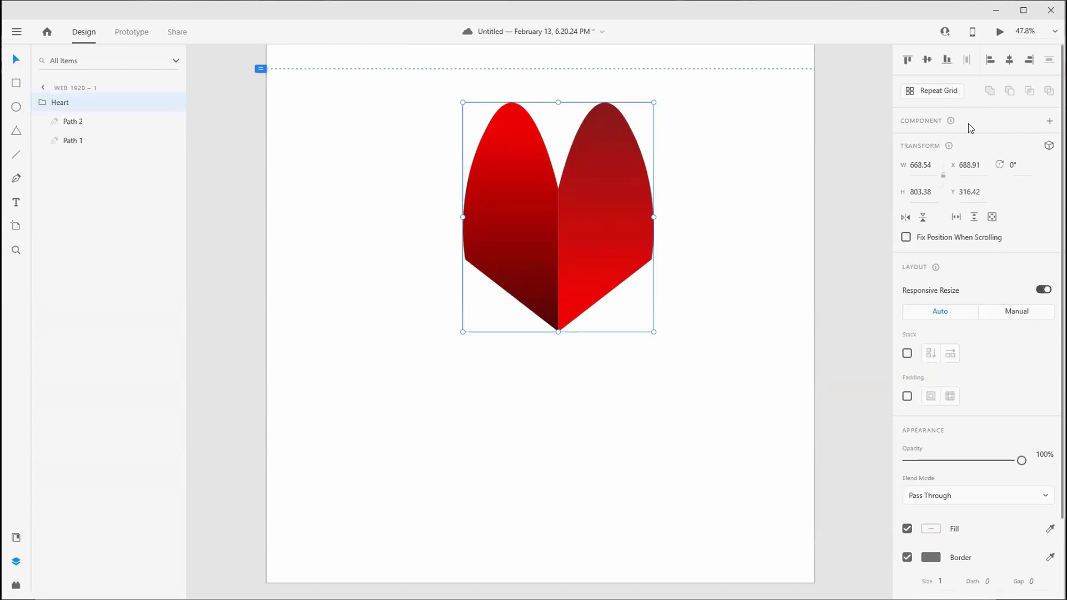
left_click(1049, 121)
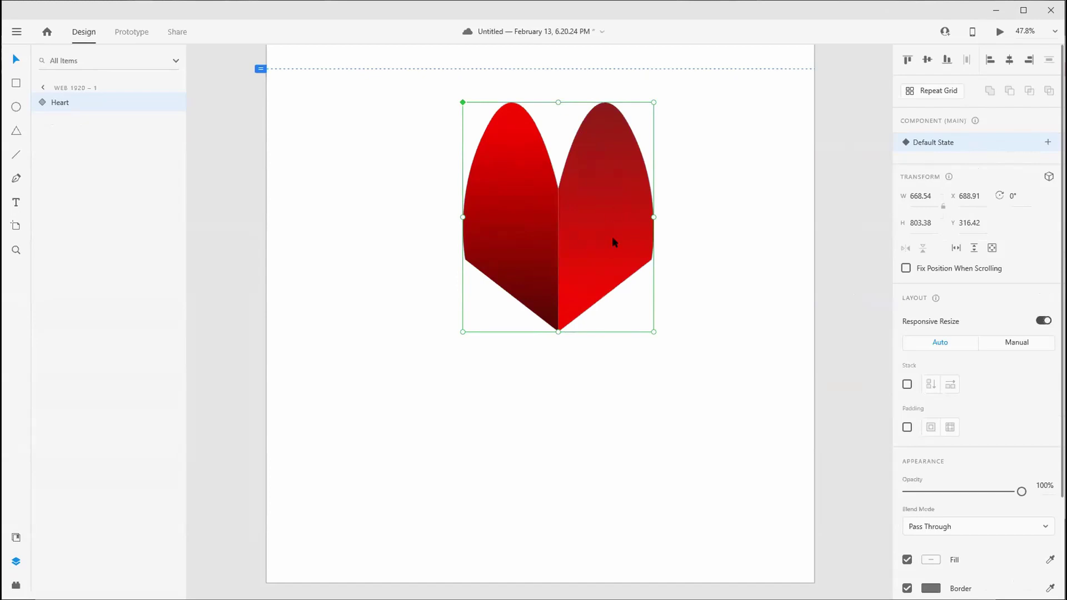
left_click(1047, 144)
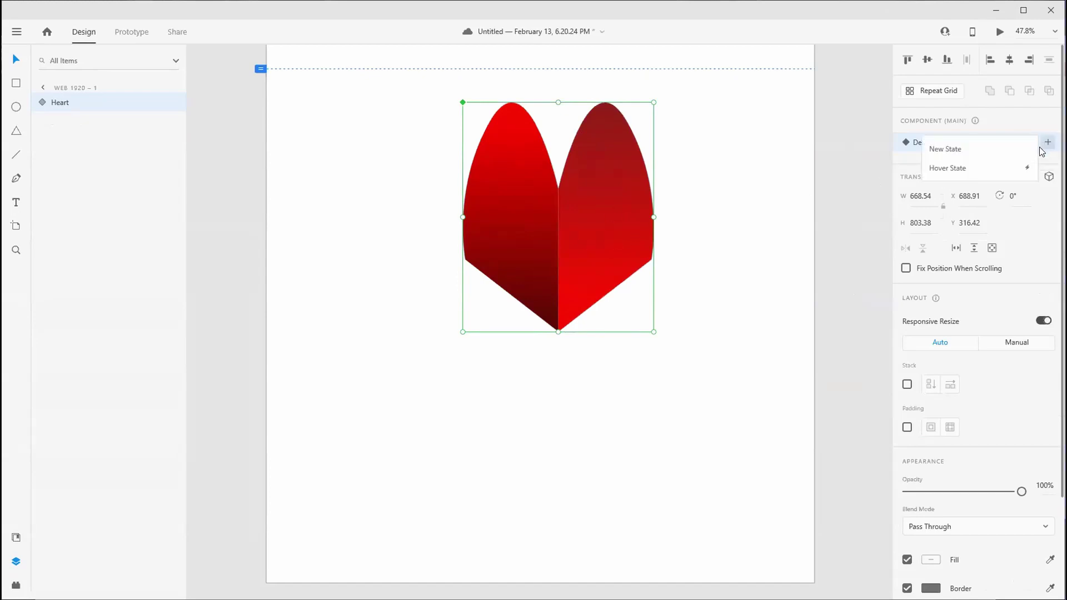
left_click(990, 165)
left_click(841, 190)
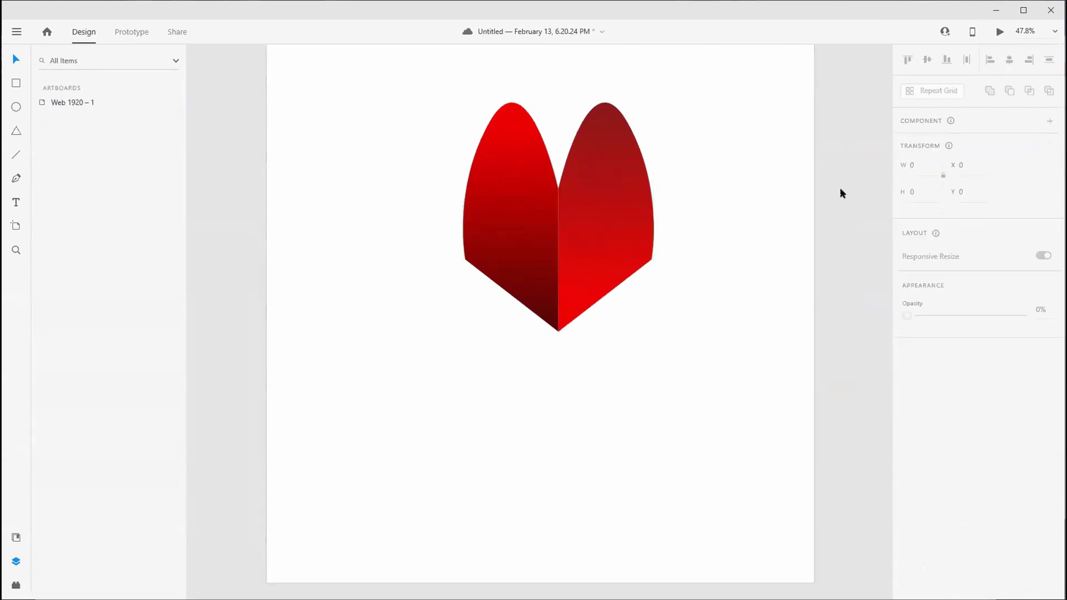
In the Heart's Hover State, change the end colour of Path 2's linear gradient to blue #0028FF
double_click(612, 189)
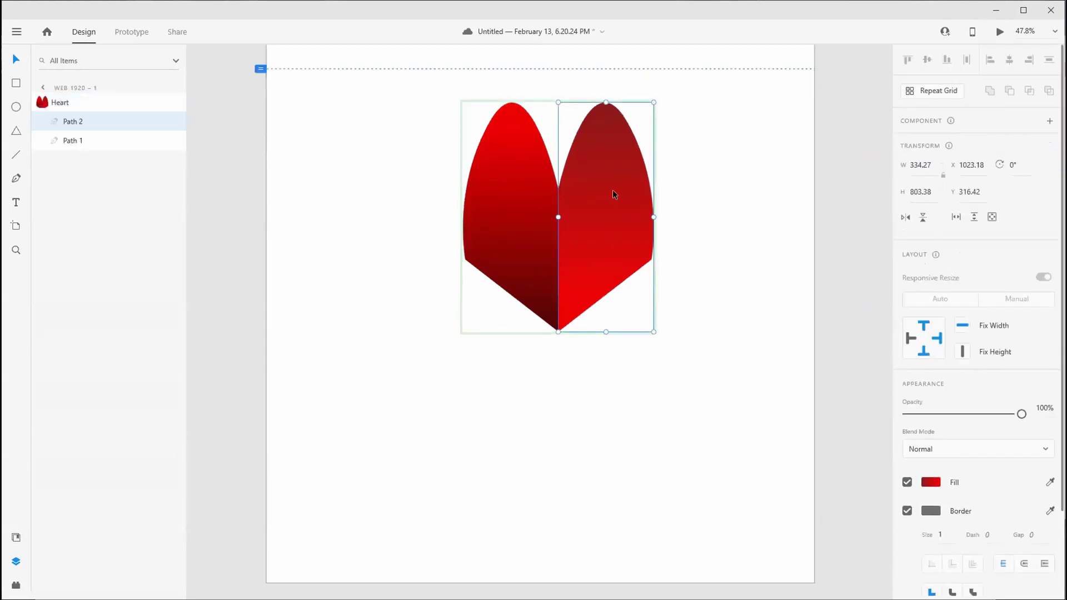
left_click(934, 482)
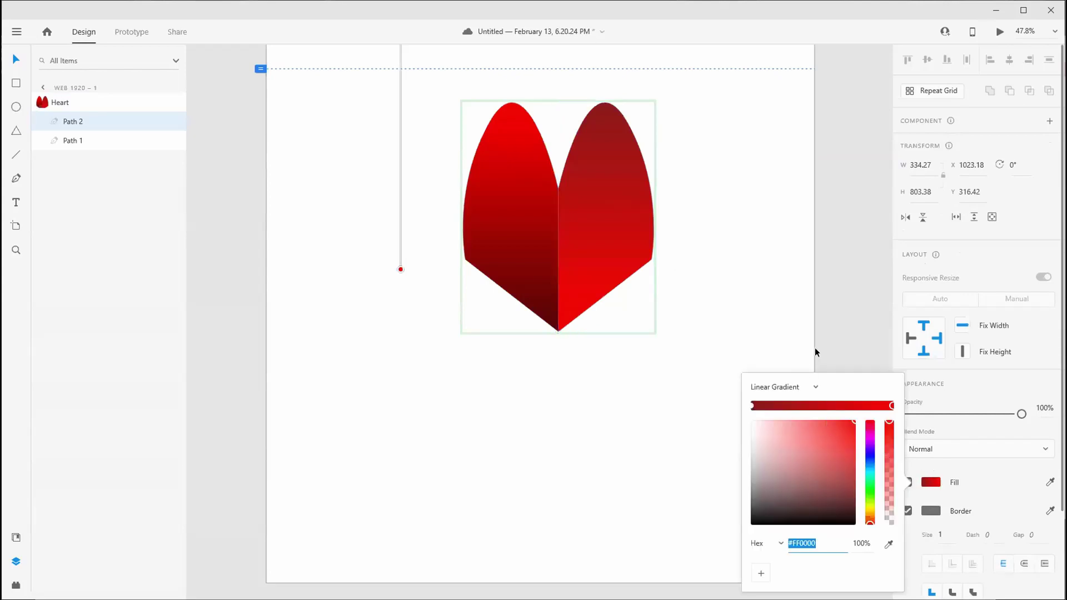
left_click(870, 458)
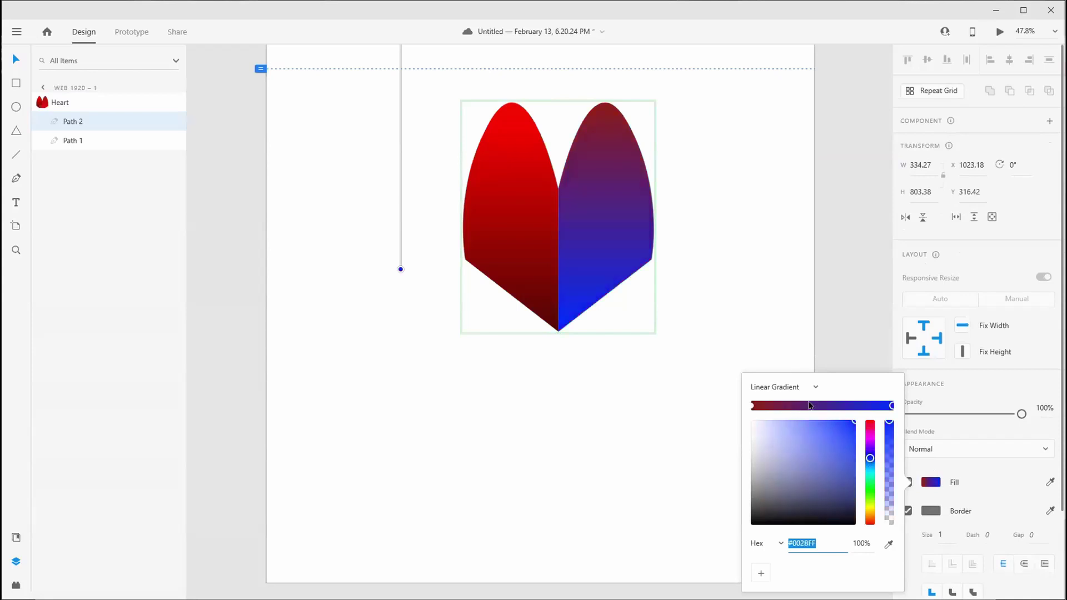
In the Heart's Hover State, change the end colour of Path 1's linear gradient to blue #110AF2
left_click(468, 268)
left_click(489, 257)
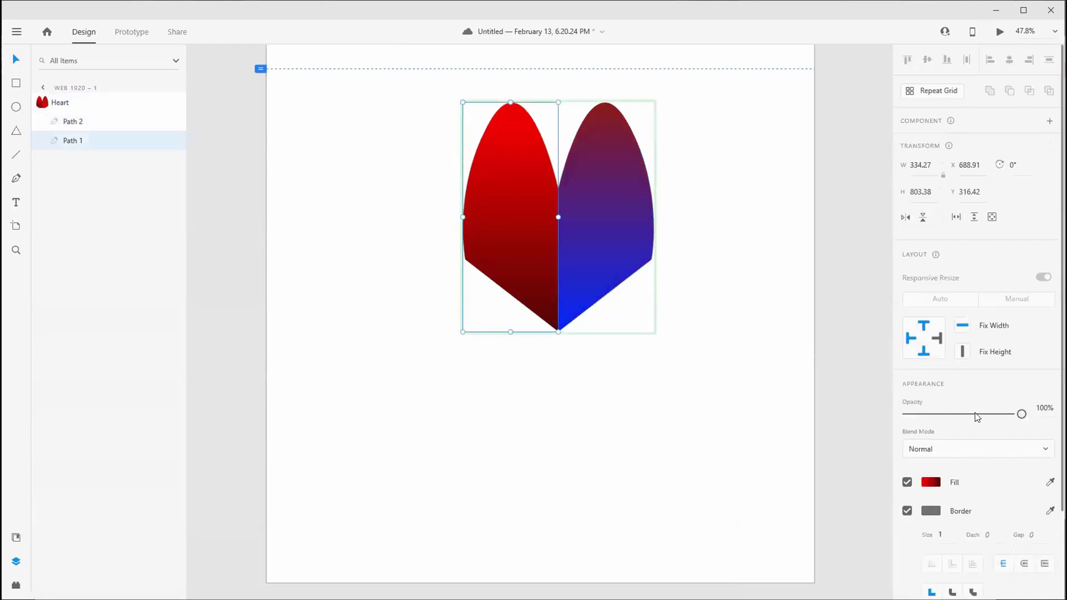
left_click(945, 480)
left_click_drag(845, 493, 849, 428)
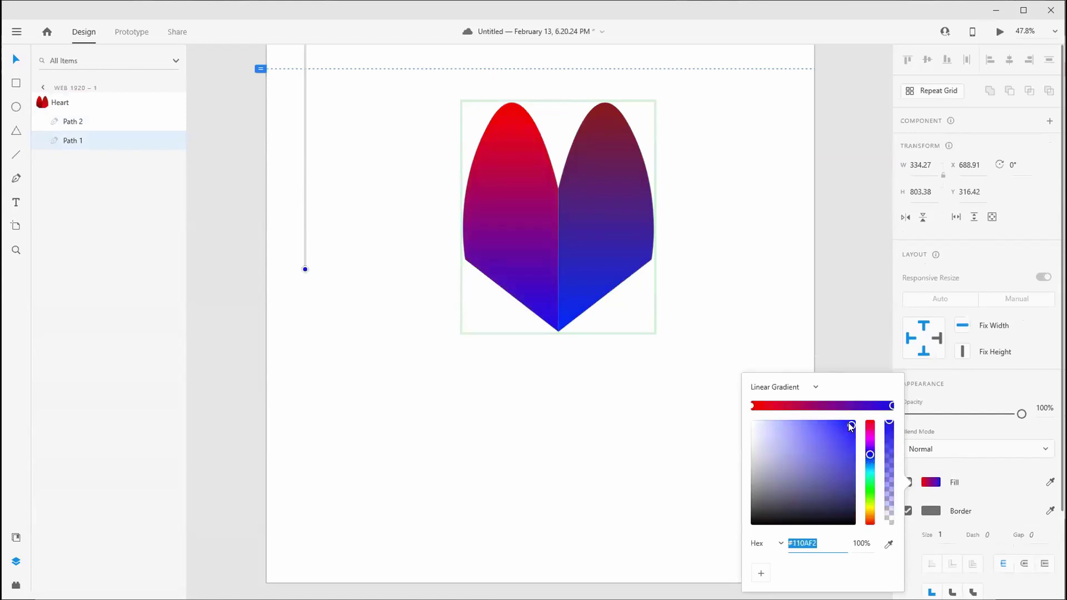
left_click(871, 328)
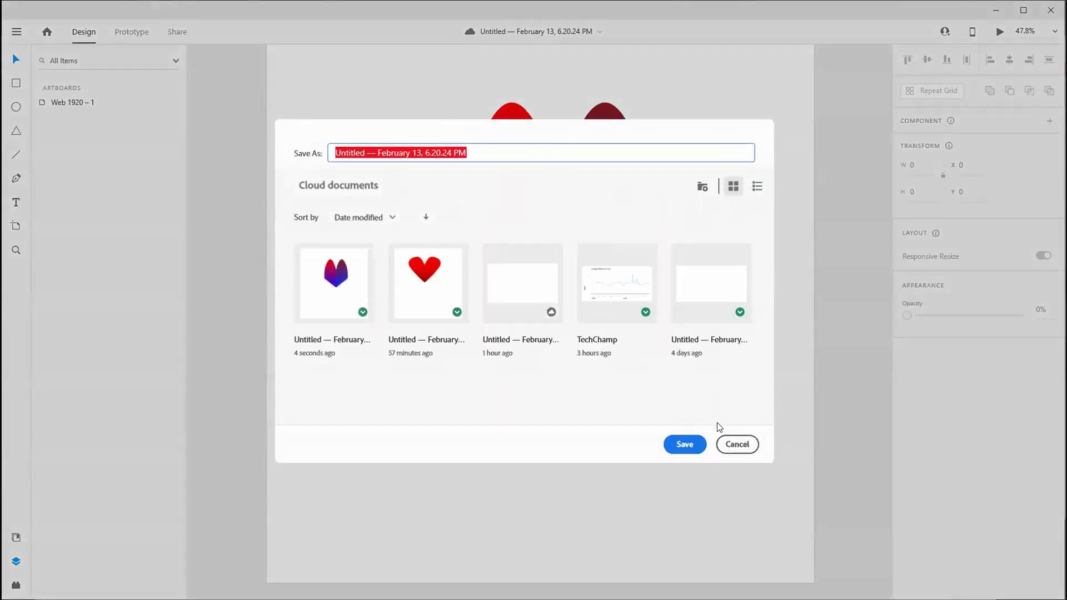
Dismiss the Save As dialog without saving a copy and maximise the application window
left_click(737, 444)
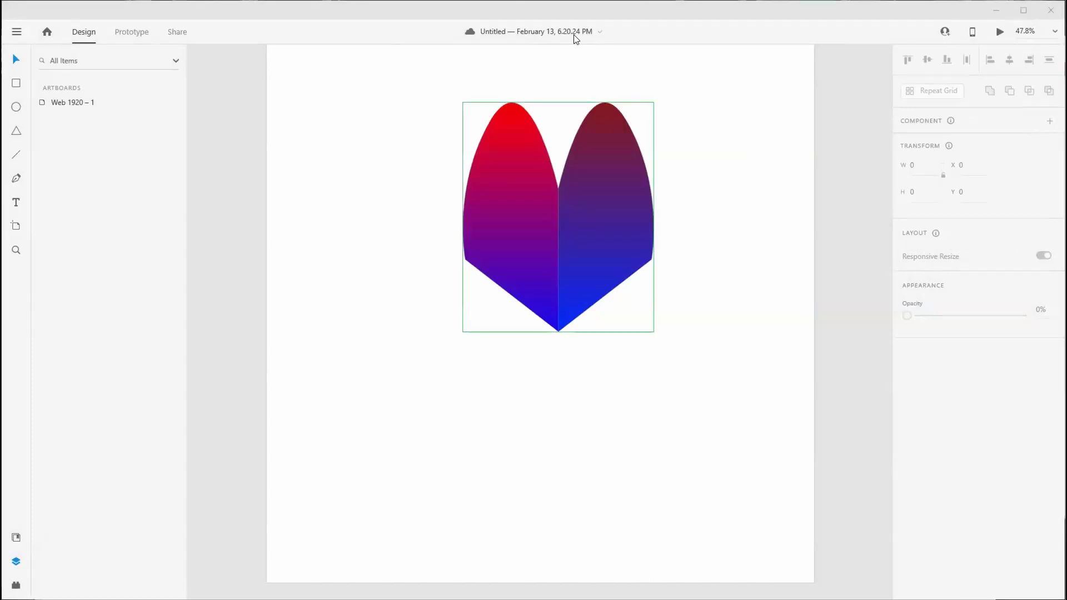
double_click(59, 16)
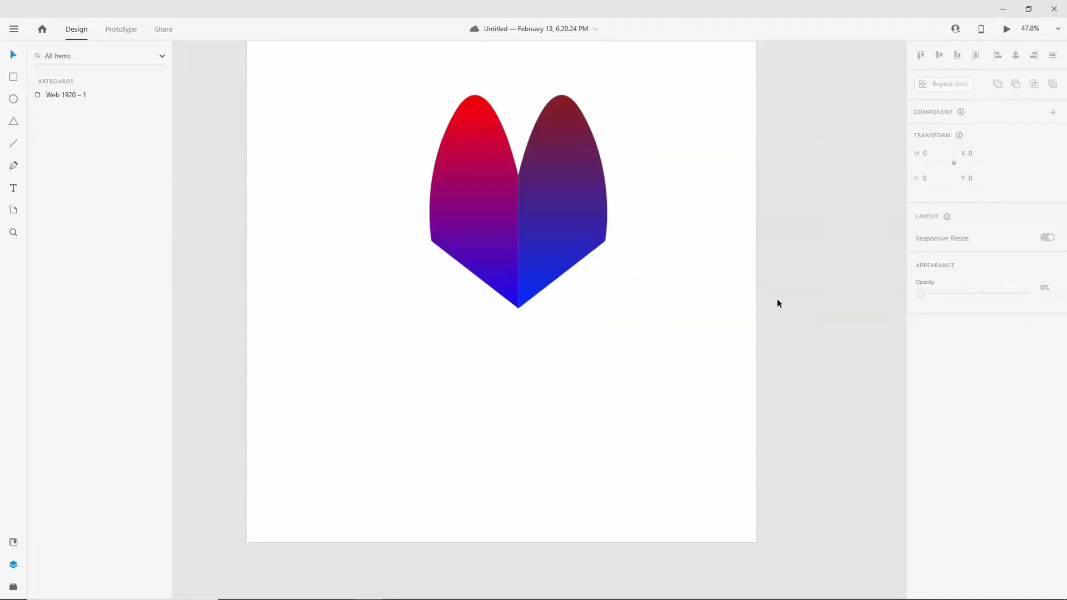
Preview the Web 1920 artboard, close the preview, and lower the artboard's viewport height guide to below the heart
left_click(1006, 28)
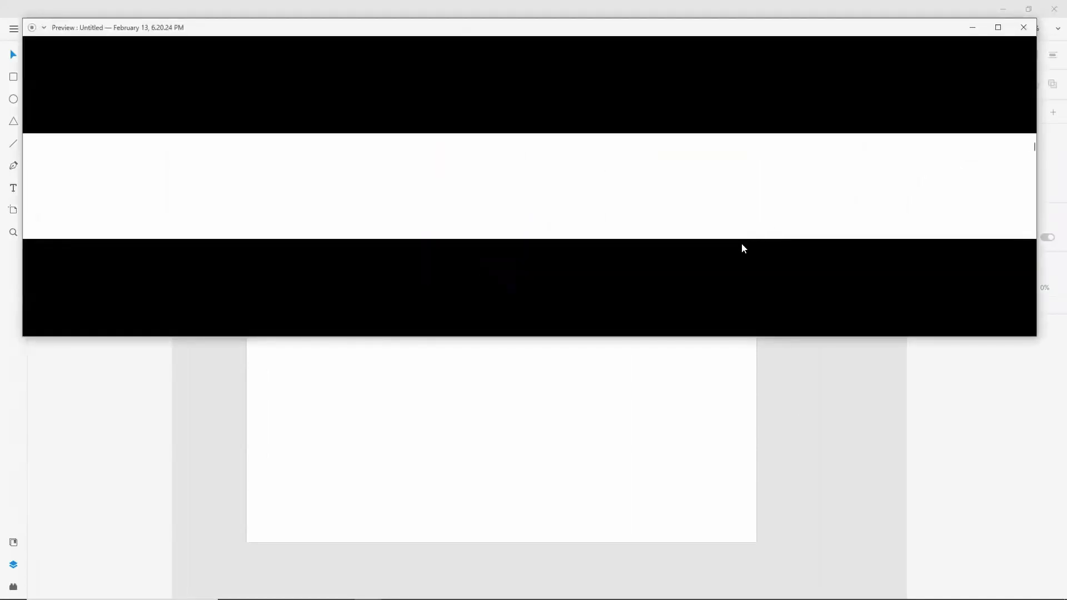
left_click(1024, 28)
left_click(78, 98)
left_click(225, 200)
scroll(225, 211, "up", 5)
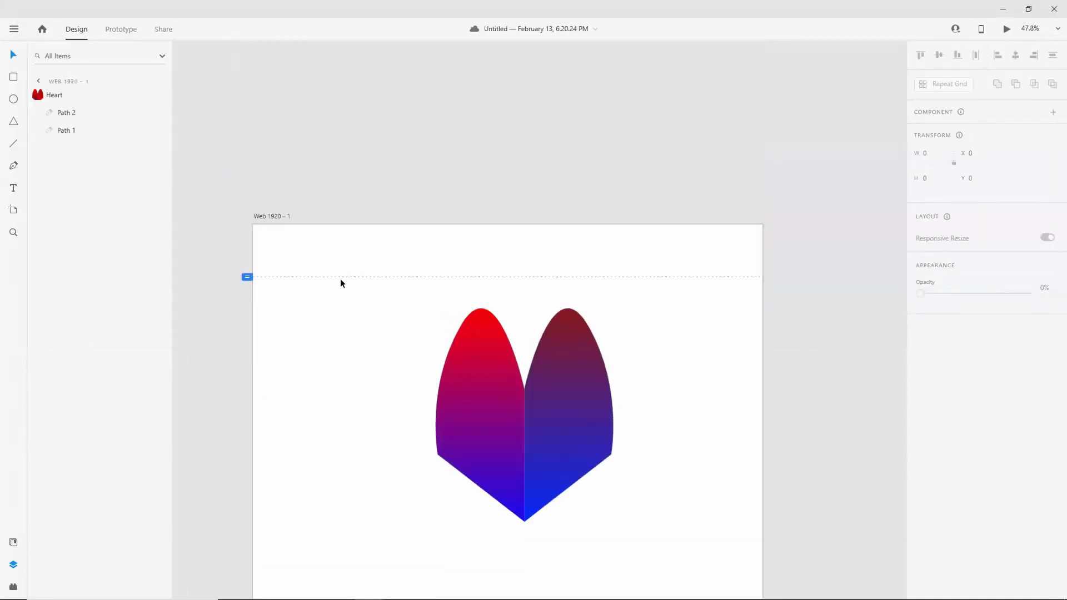
left_click_drag(243, 276, 245, 592)
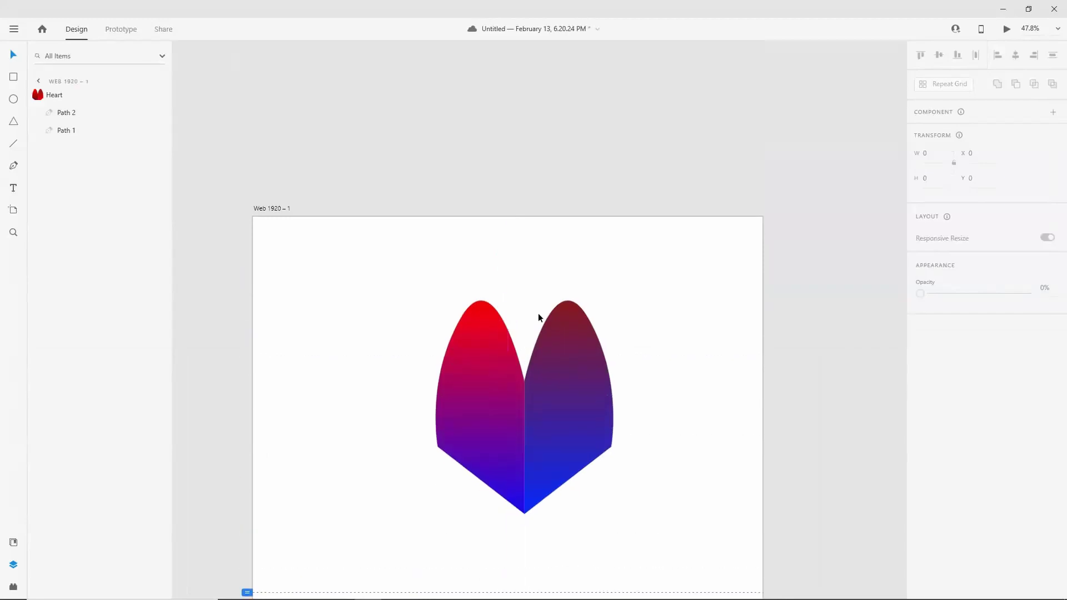
Preview the artboard with the lowered viewport guide and close the preview
left_click(1006, 31)
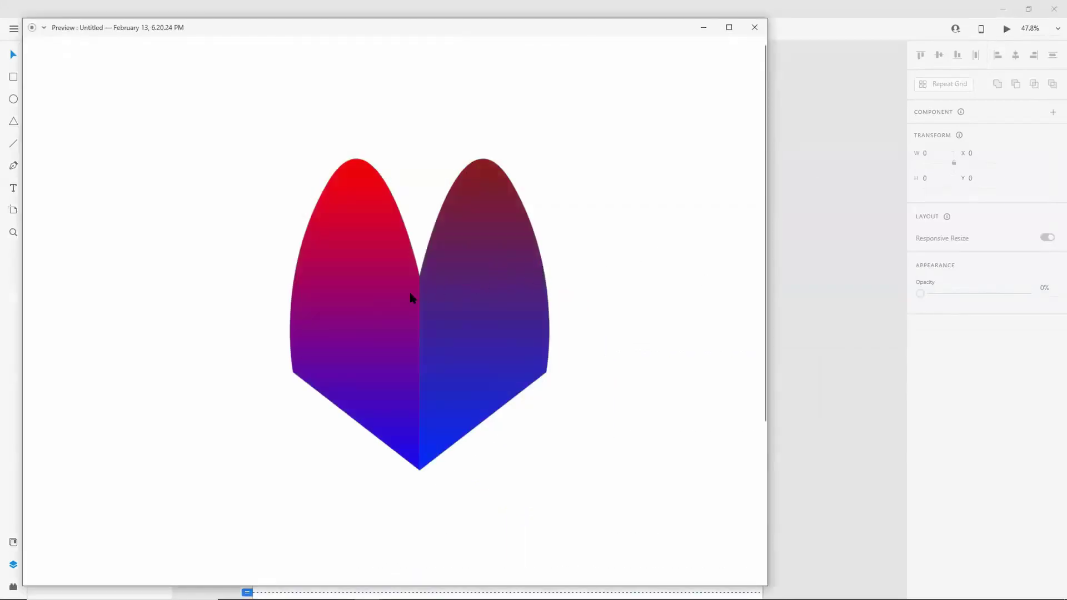
left_click_drag(262, 32, 172, 116)
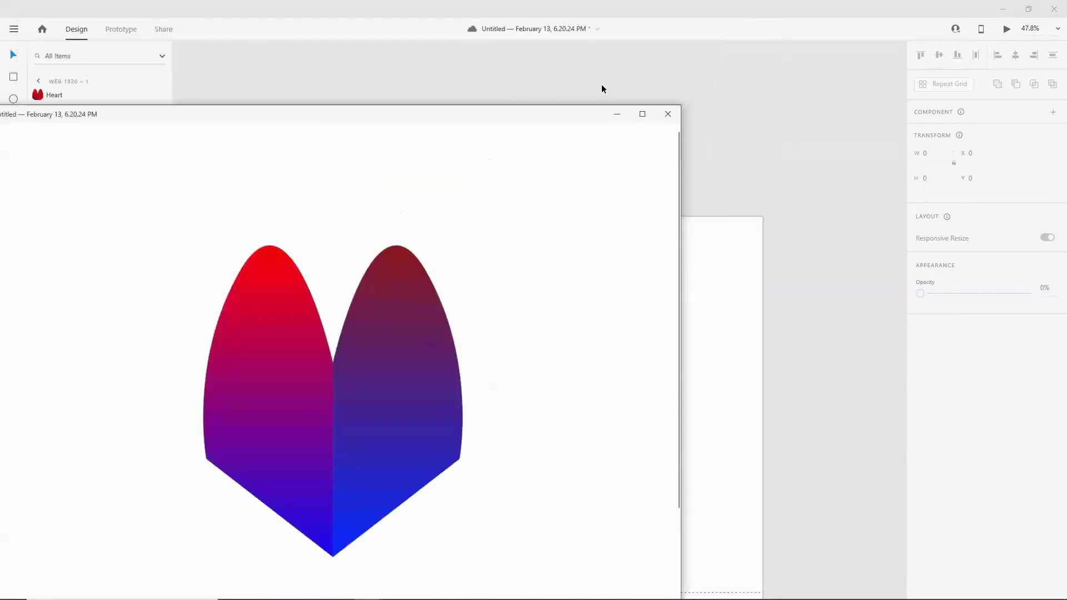
left_click(669, 111)
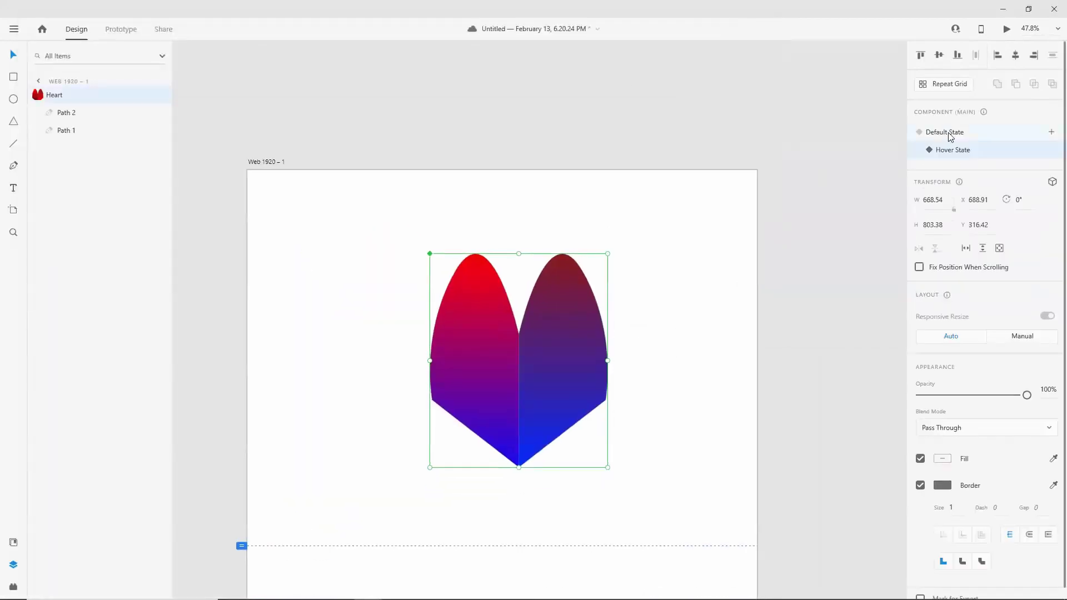
Switch the Heart component to its Default State, preview the artboard, and close the preview
left_click(950, 136)
left_click(1006, 28)
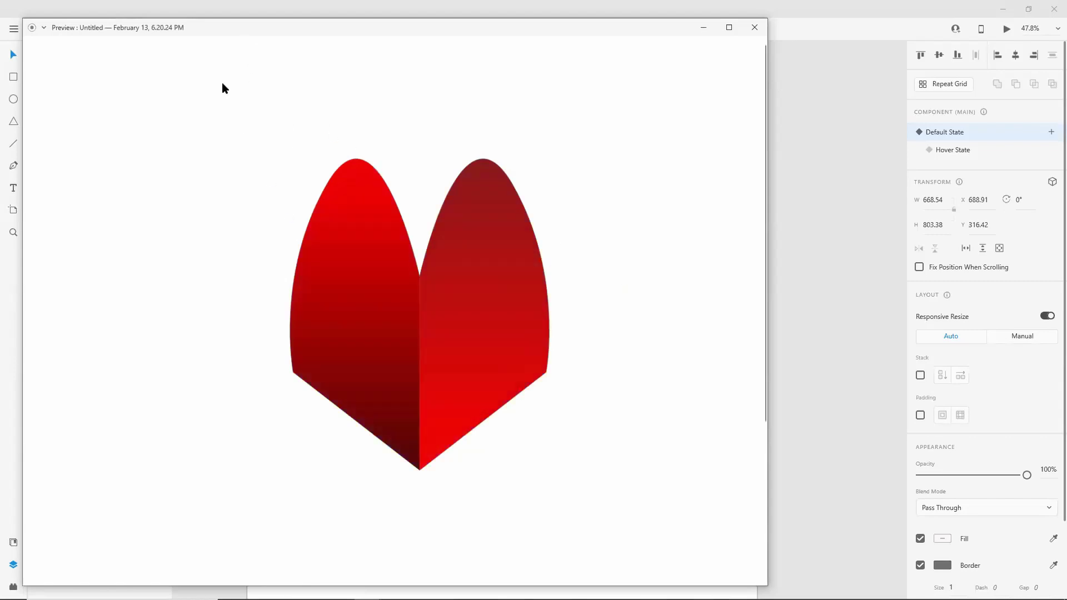
left_click_drag(205, 30, 178, 118)
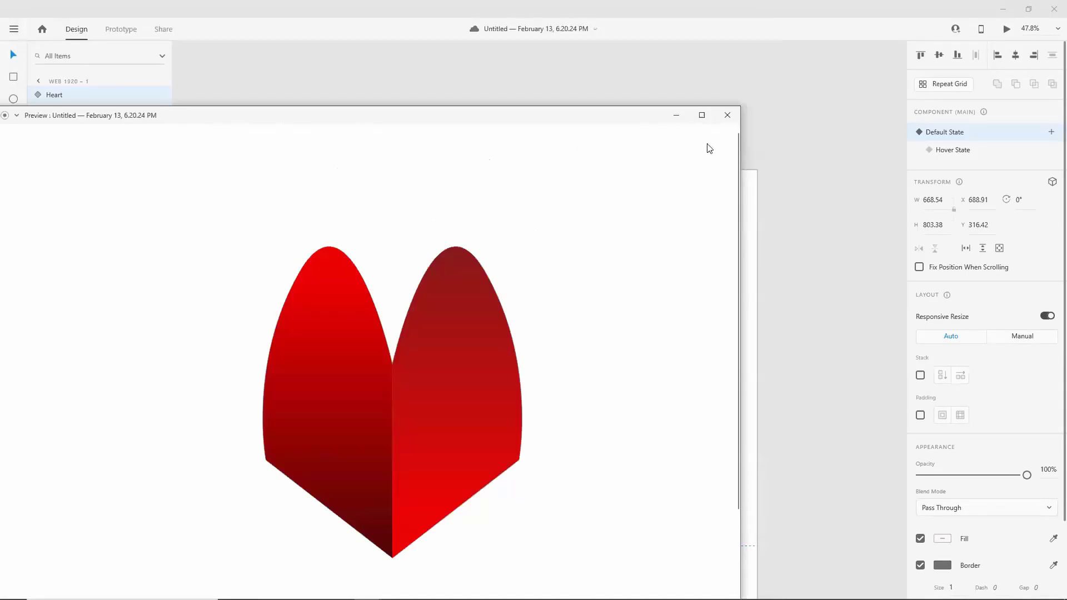
left_click(726, 115)
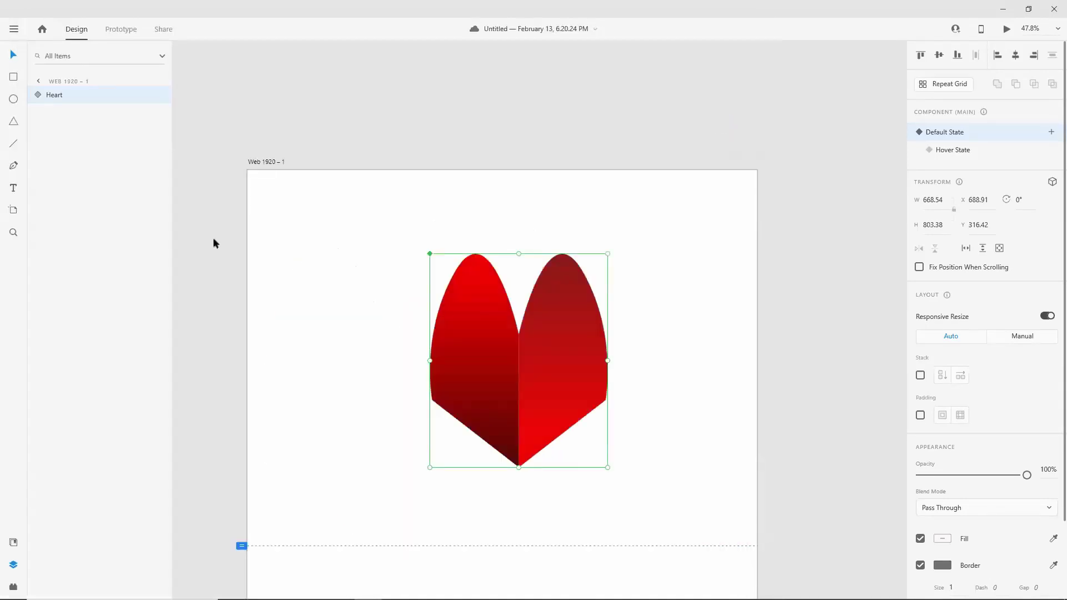
Try to place another instance of the Heart component from the document assets onto the artboard
left_click(14, 212)
left_click(13, 544)
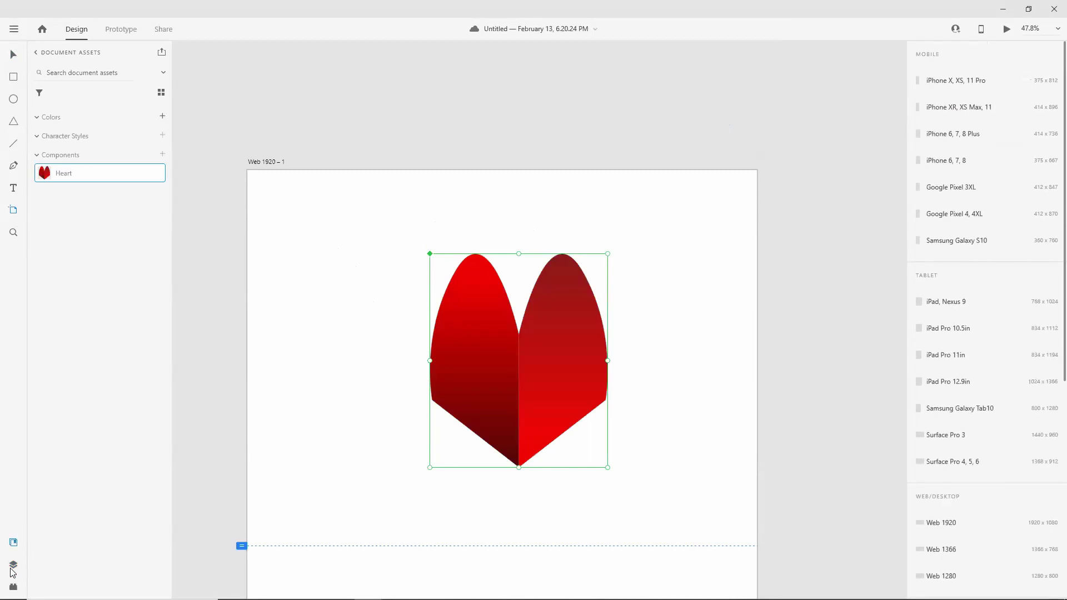
left_click(12, 566)
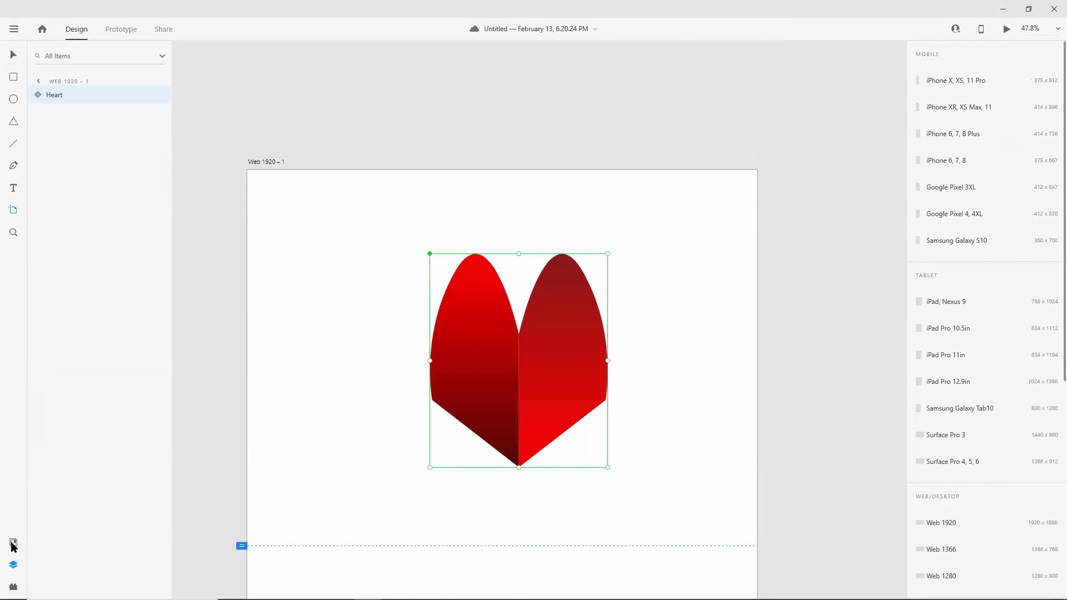
left_click(13, 544)
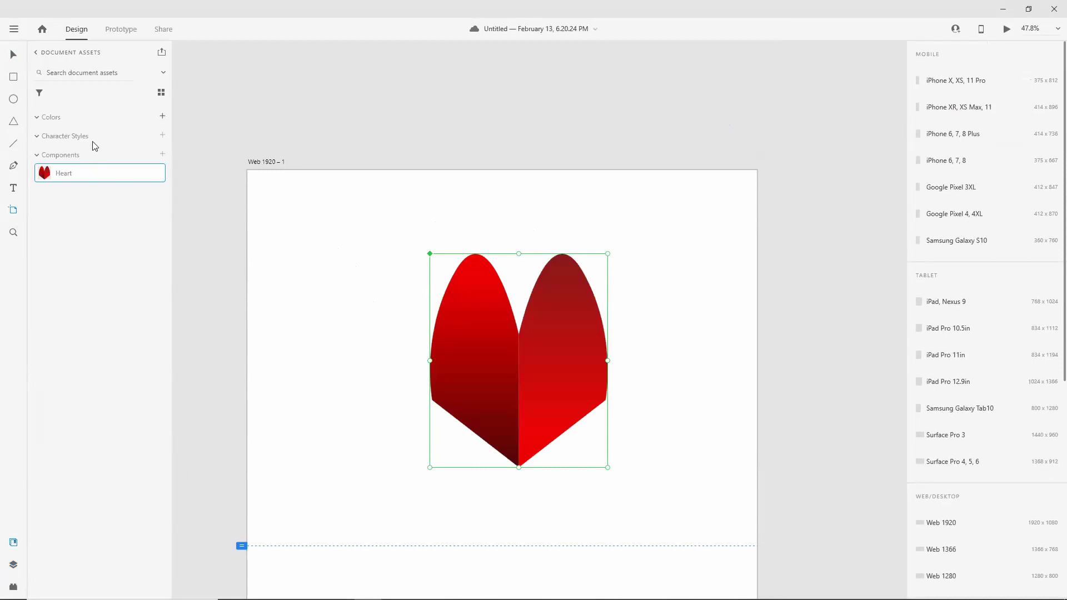
left_click_drag(85, 176, 489, 334)
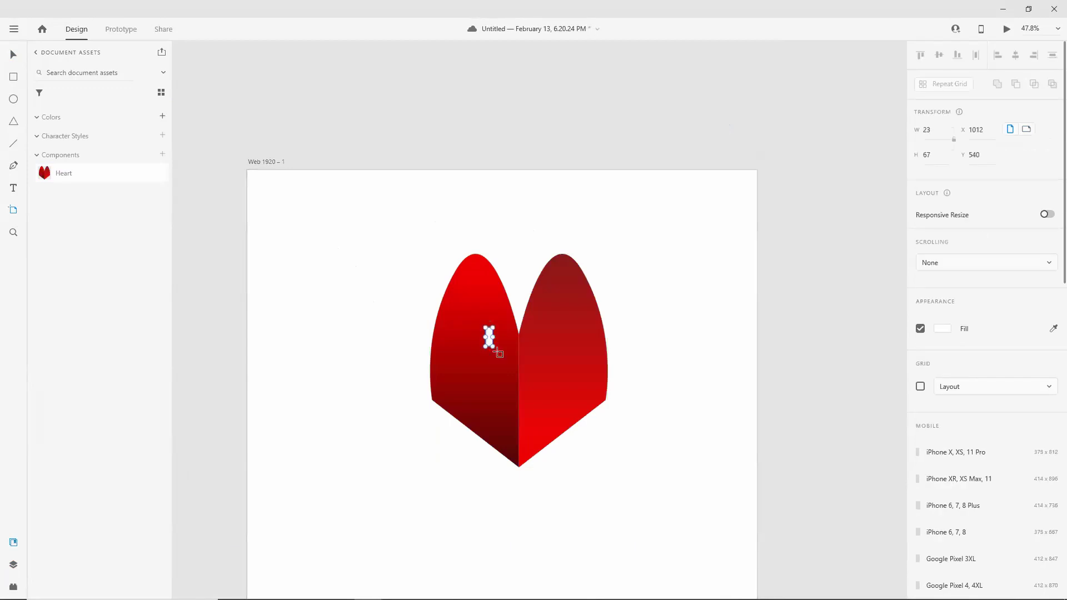
left_click(496, 351)
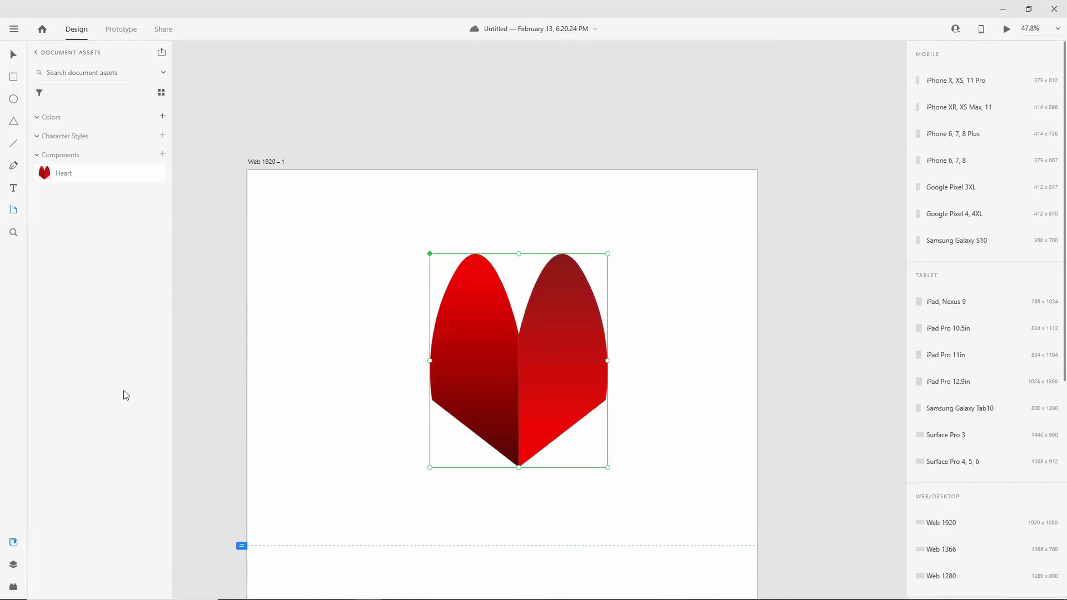
Check the Heart's hover interaction settings in Prototype mode and switch to the Share mode's link settings
left_click(120, 25)
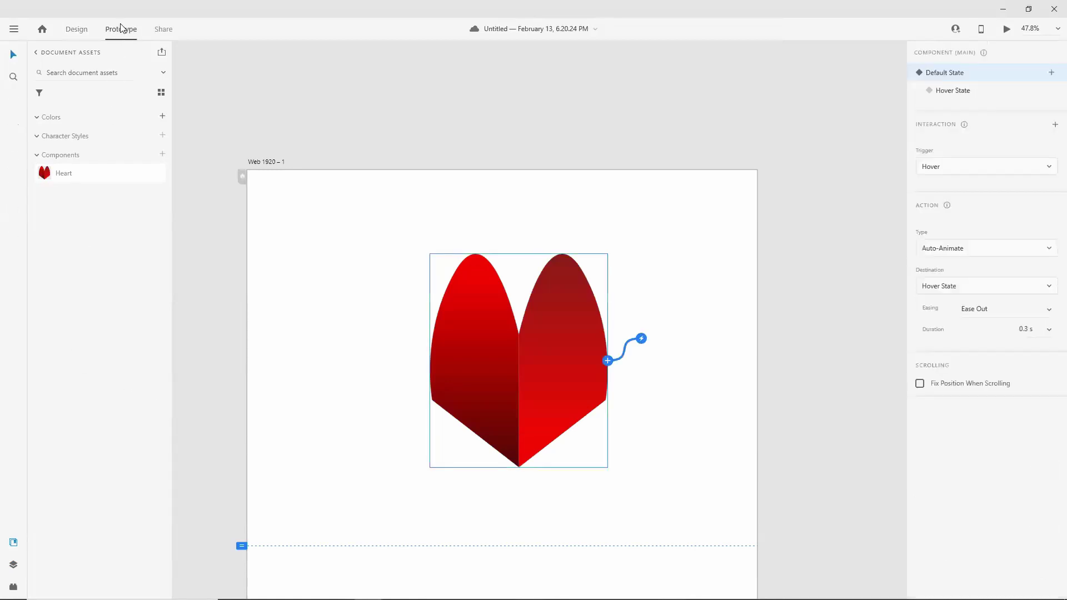
left_click(158, 31)
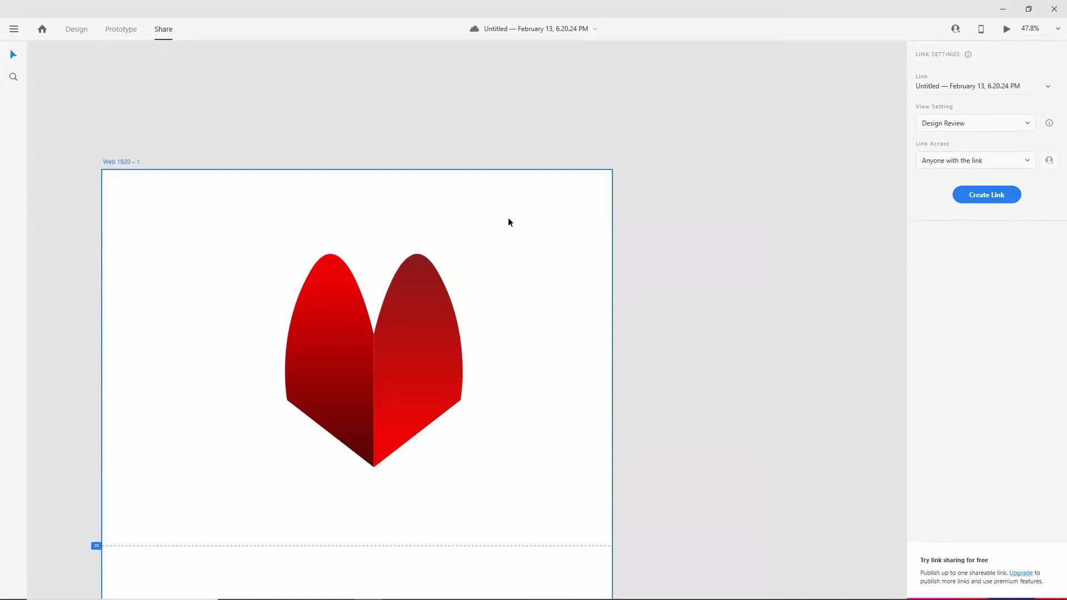
Look through the application's file commands, including the recent files and the export options
left_click(14, 29)
mouse_move(60, 115)
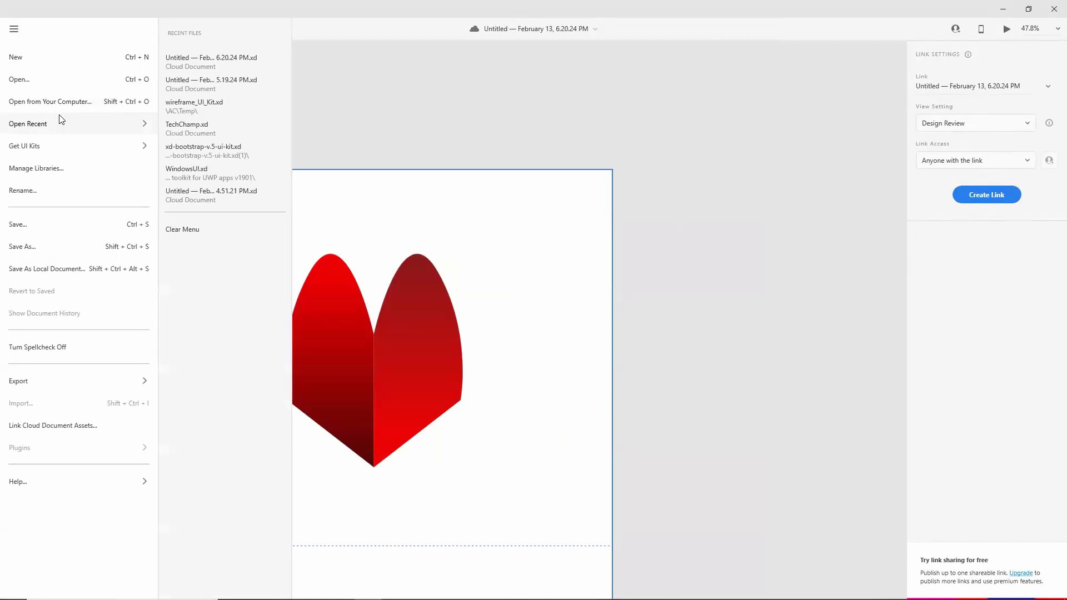
left_click(14, 29)
left_click(14, 29)
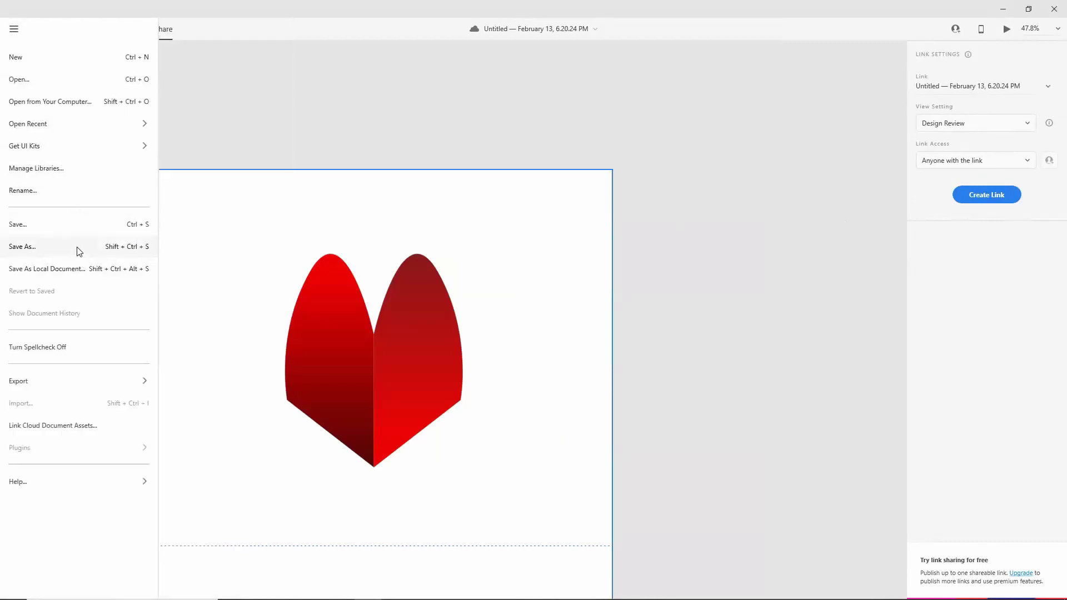
mouse_move(86, 380)
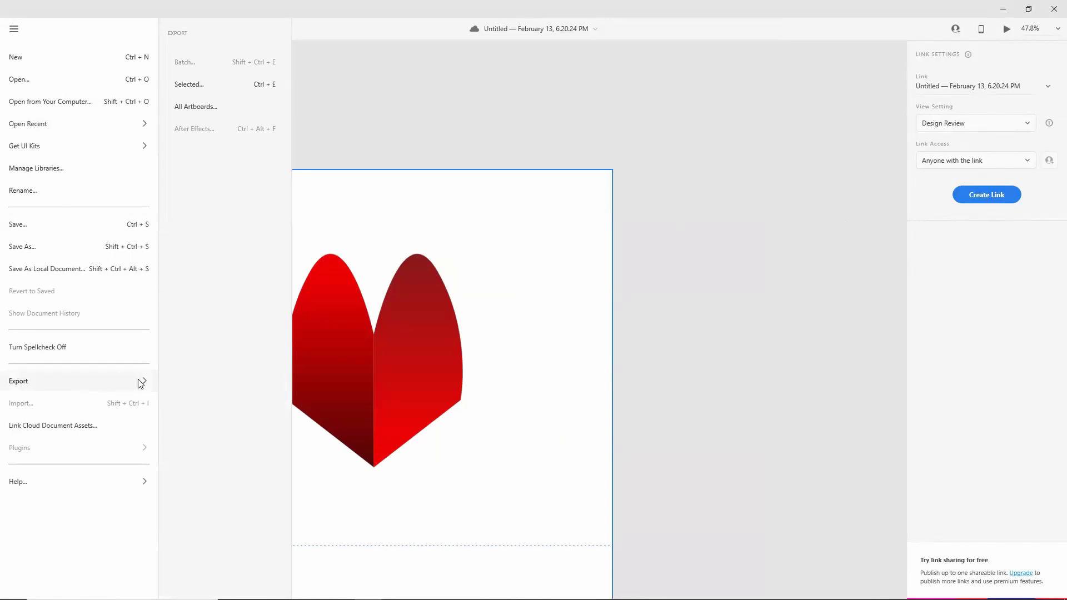
left_click(636, 342)
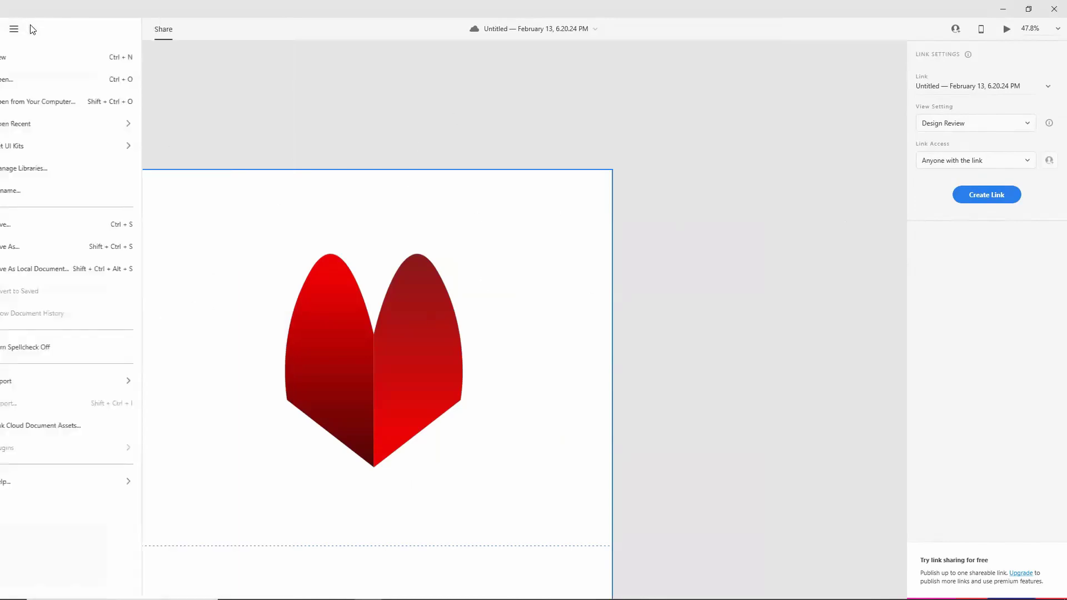
Open the home screen to view the artboard presets and recent documents, and close it
left_click(43, 30)
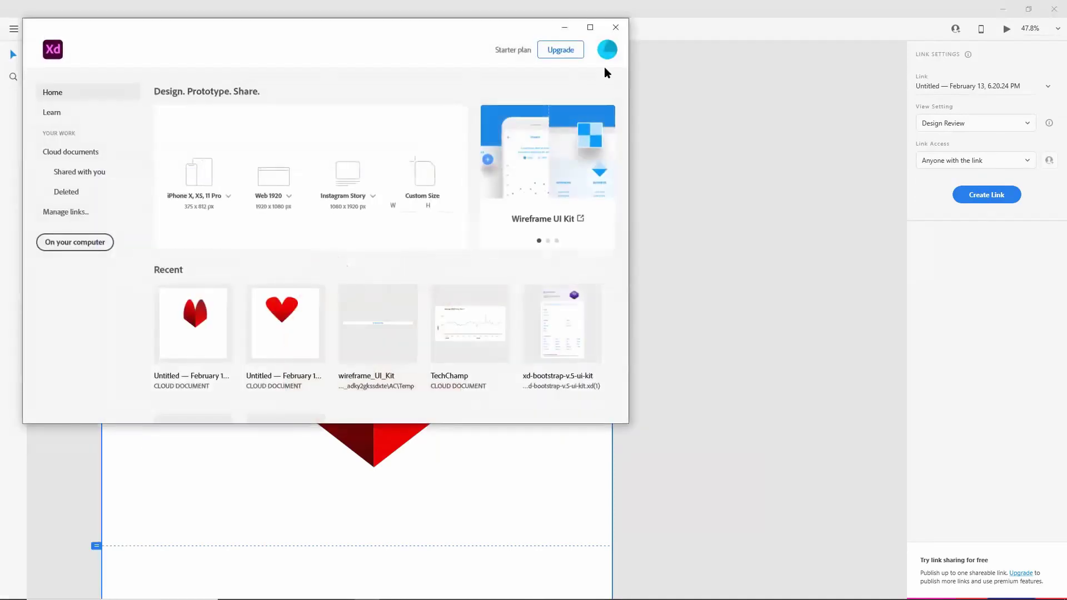
left_click_drag(222, 24, 224, 122)
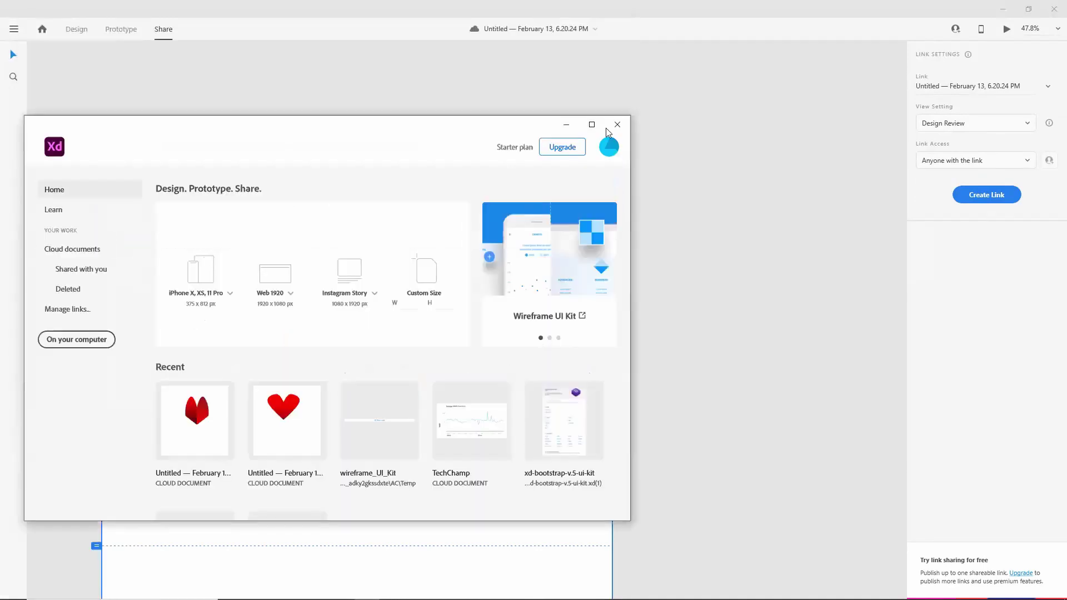
left_click(618, 126)
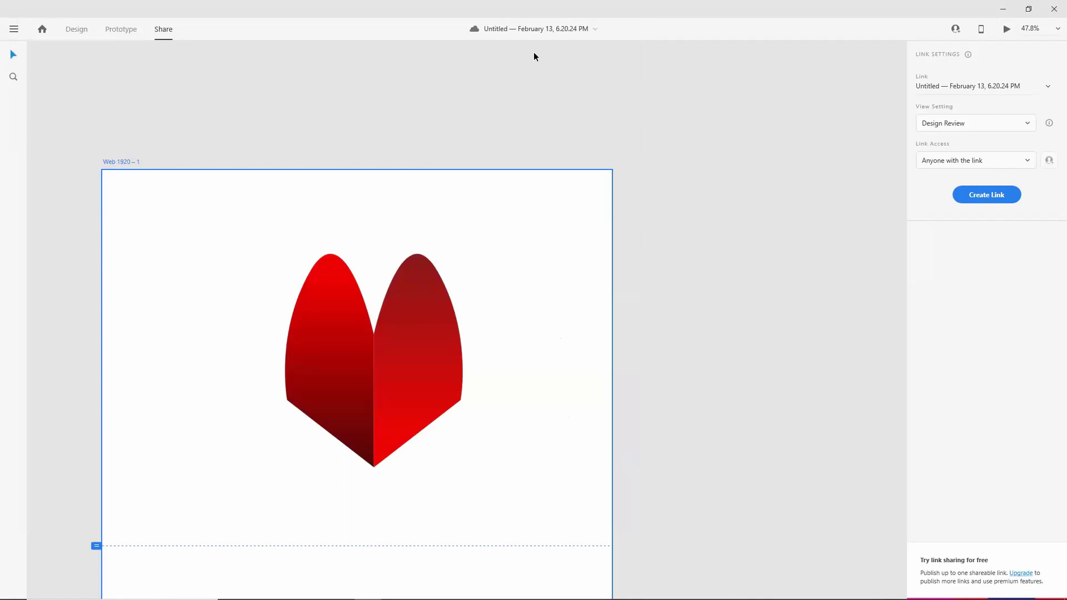
Run the prototype preview from Share mode to test the Heart's hover effect, and close the preview
left_click(1006, 29)
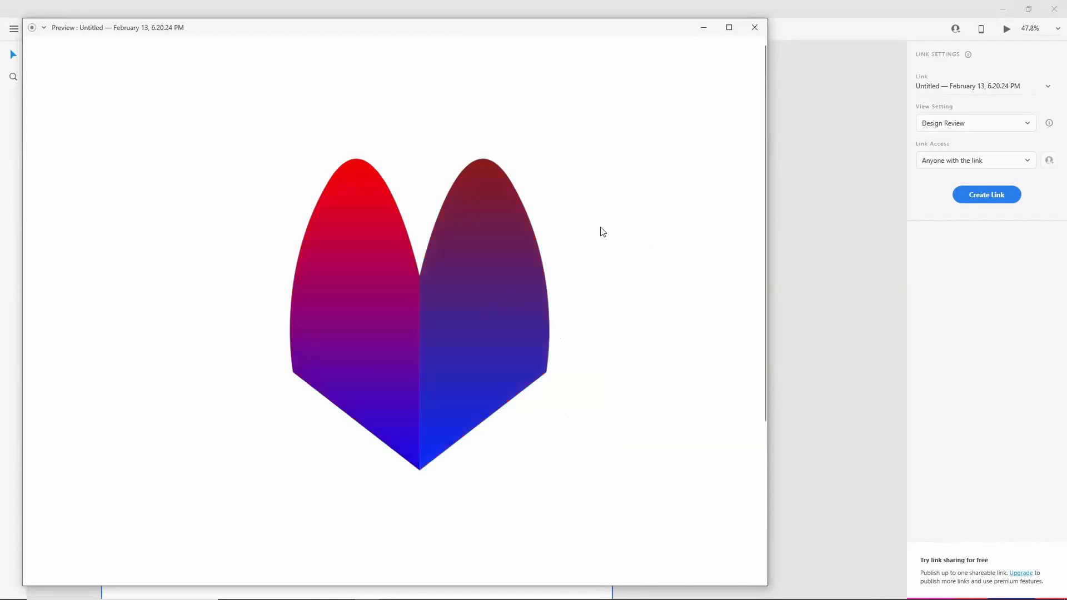
left_click_drag(246, 32, 223, 116)
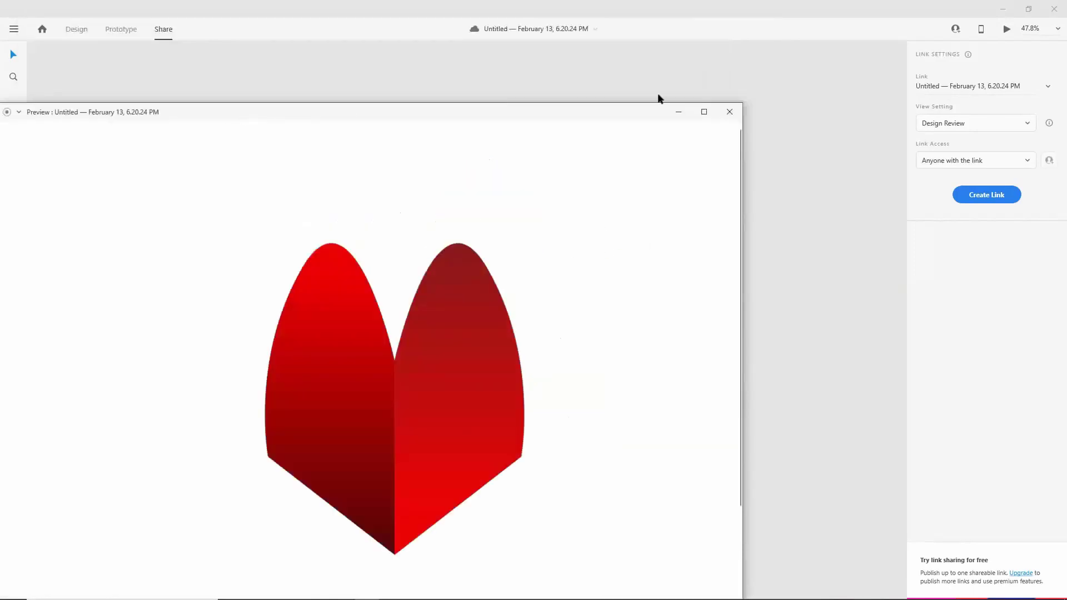
left_click(729, 113)
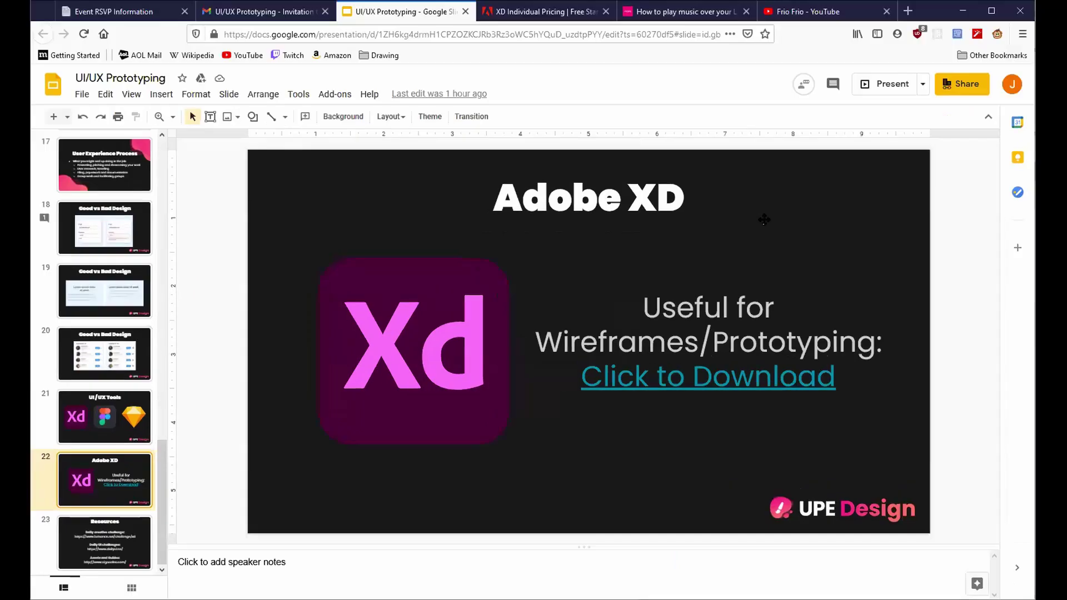
In Google Slides in the browser, present the UI/UX Prototyping deck and advance to the Resources slide
left_click(889, 90)
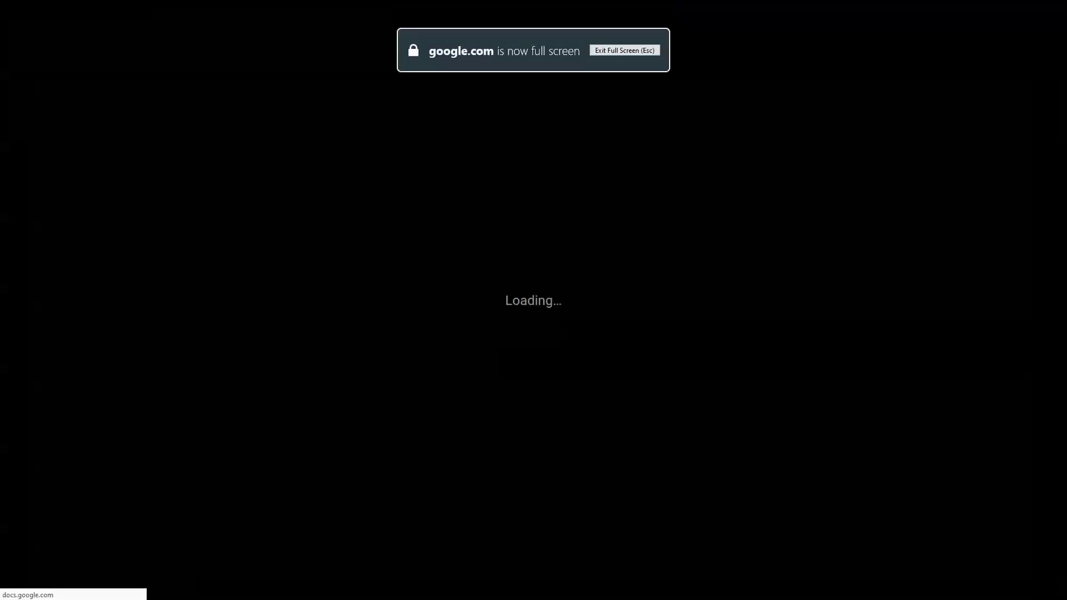
key("Right")
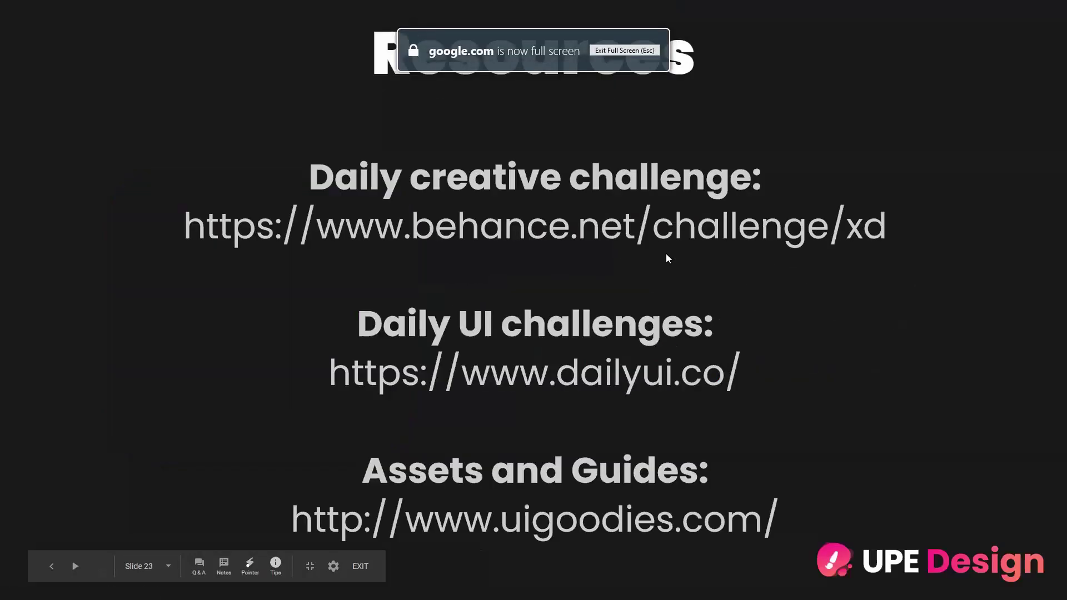